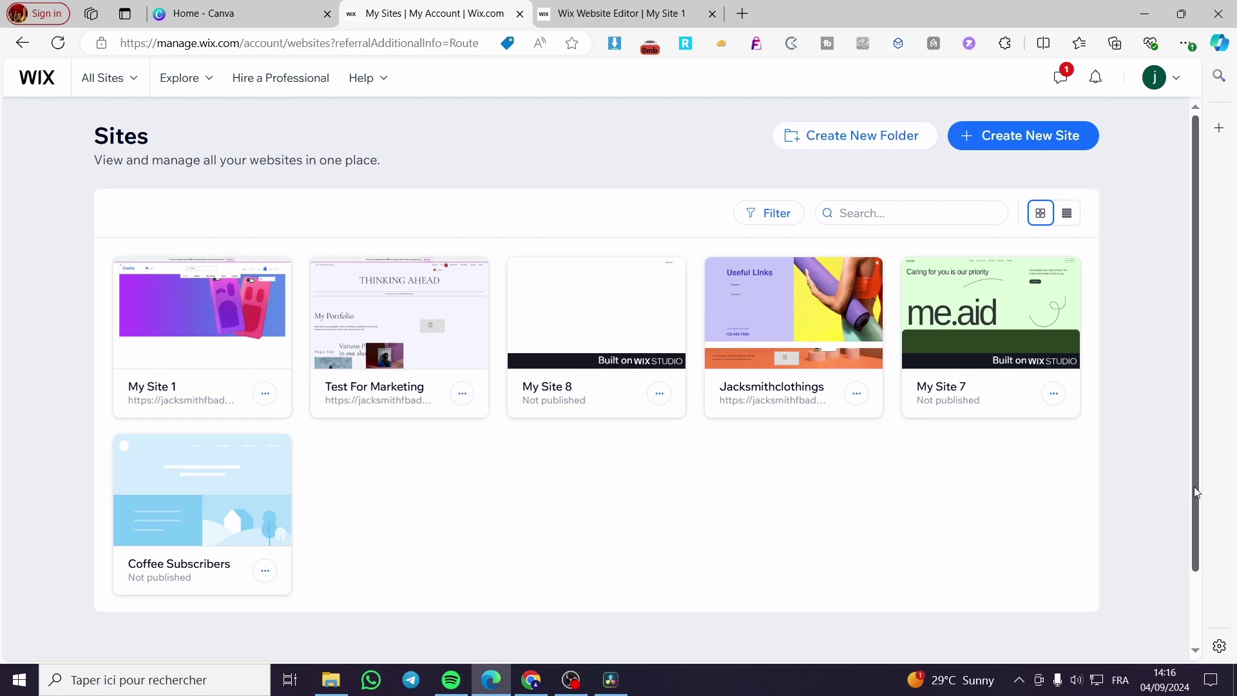
scroll(1193, 486, down, 1)
scroll(1095, 277, up, 1)
mouse_move(1006, 286)
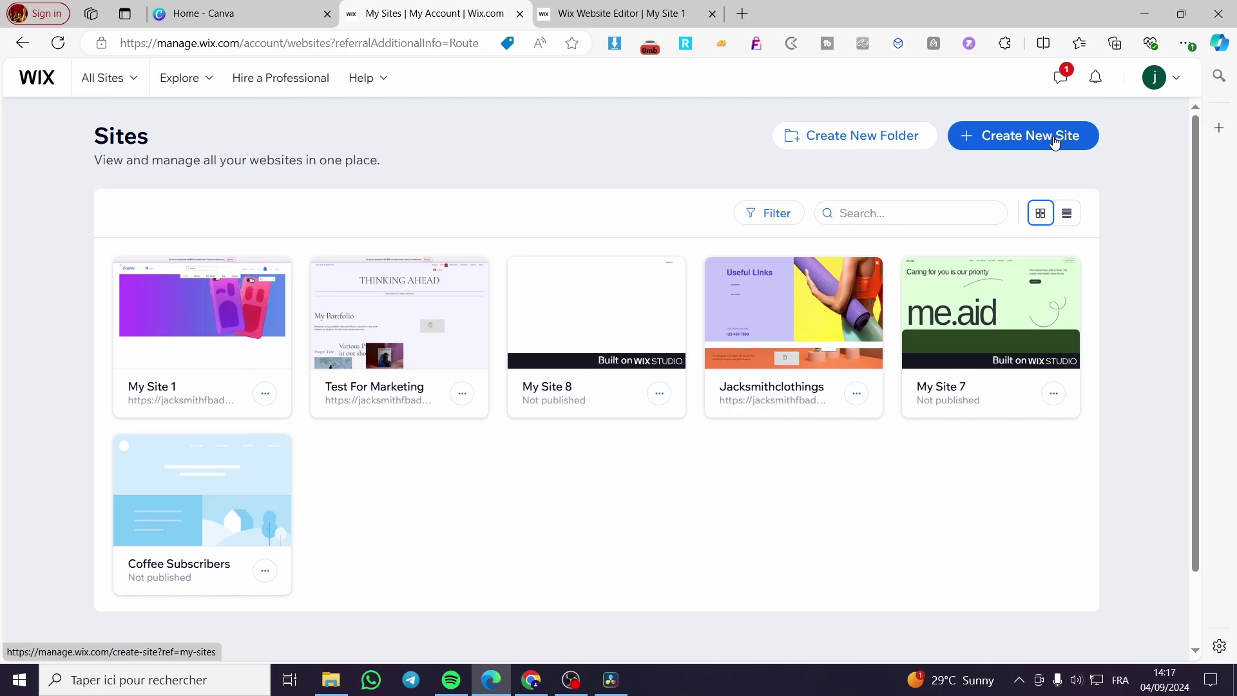
click(1037, 155)
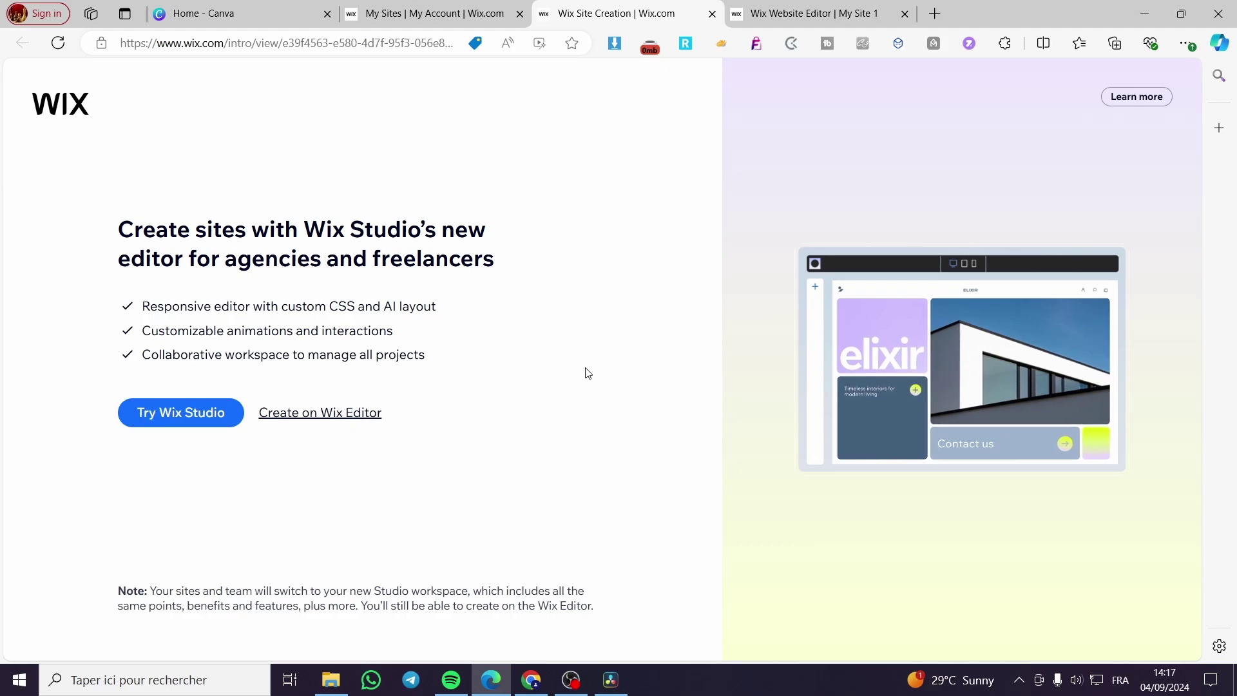
click(712, 14)
- Open the dashboard of My Site 1 and launch its website editor
click(201, 330)
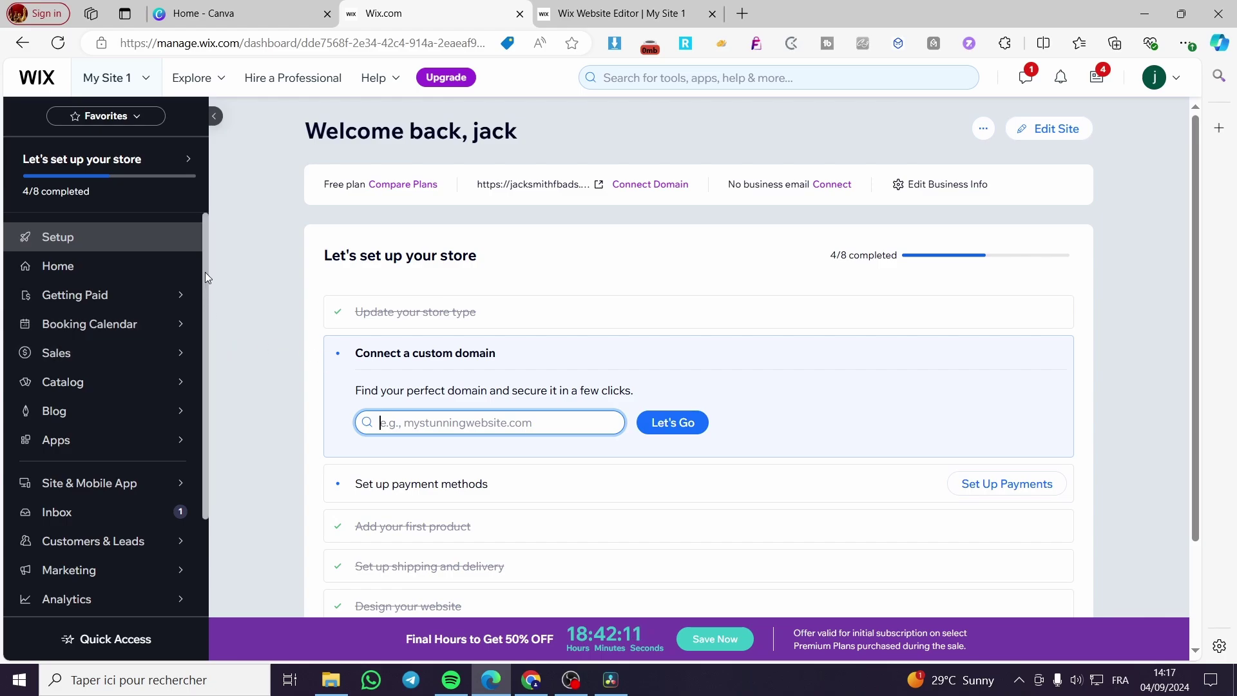
scroll(210, 309, down, 1)
scroll(229, 399, down, 3)
scroll(233, 322, up, 3)
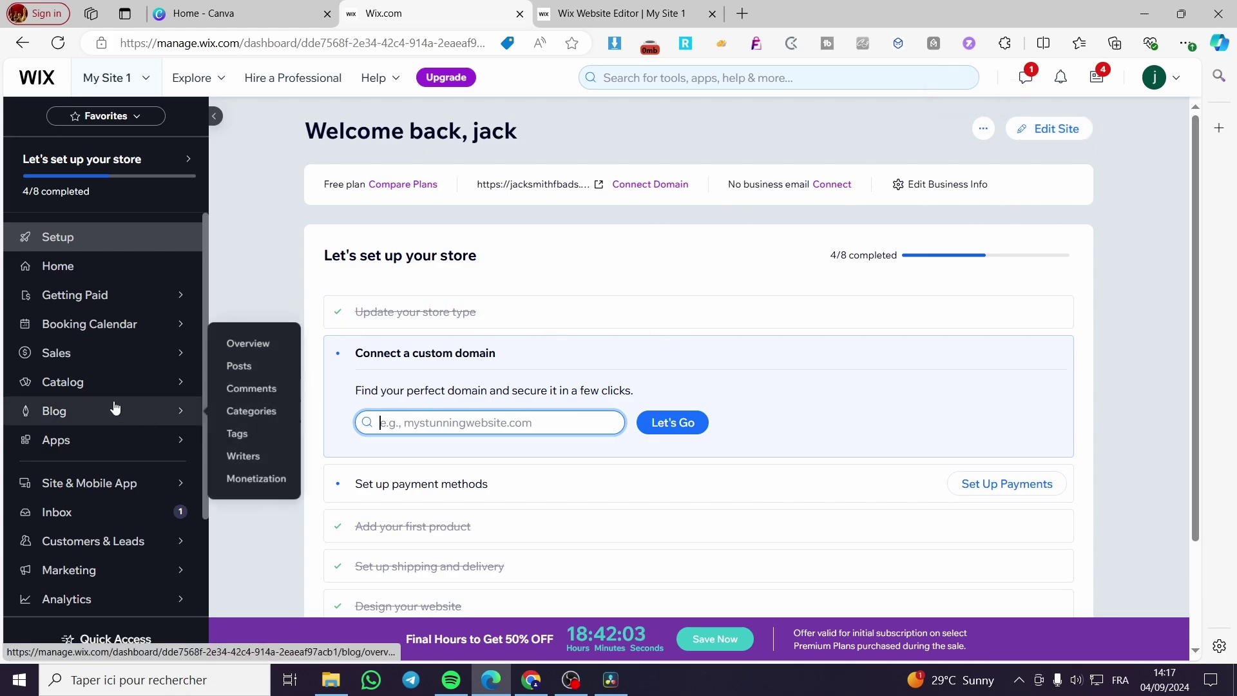
mouse_move(145, 378)
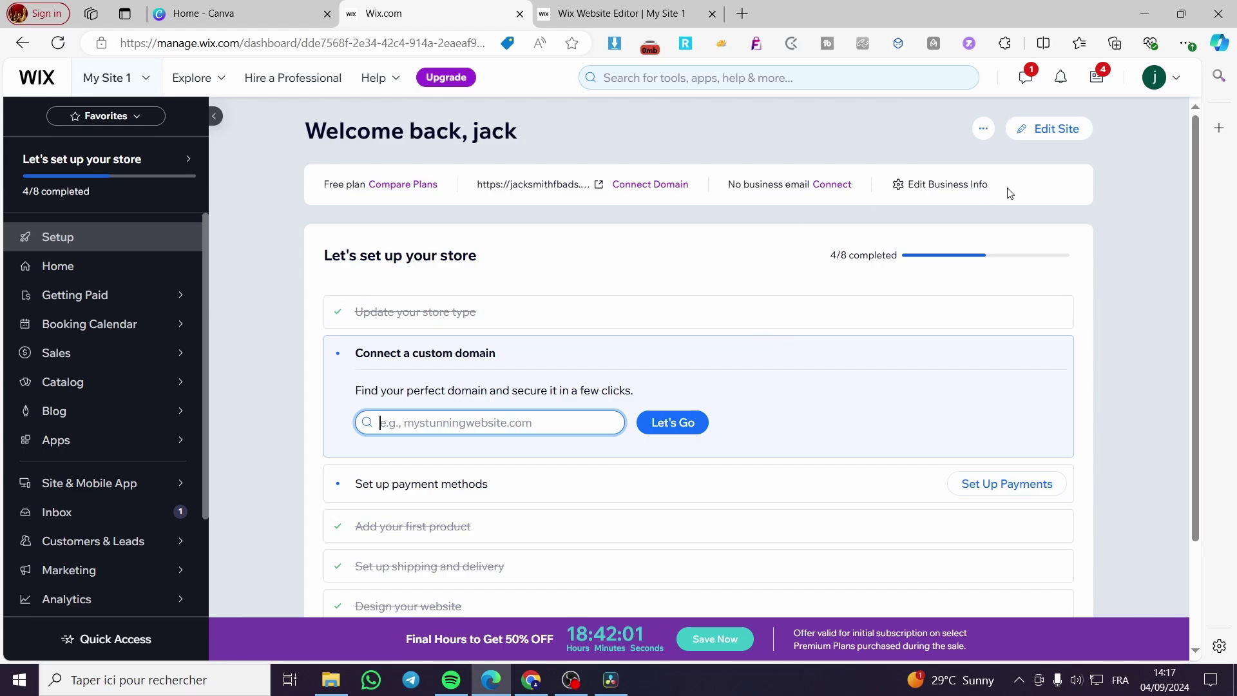
click(1051, 136)
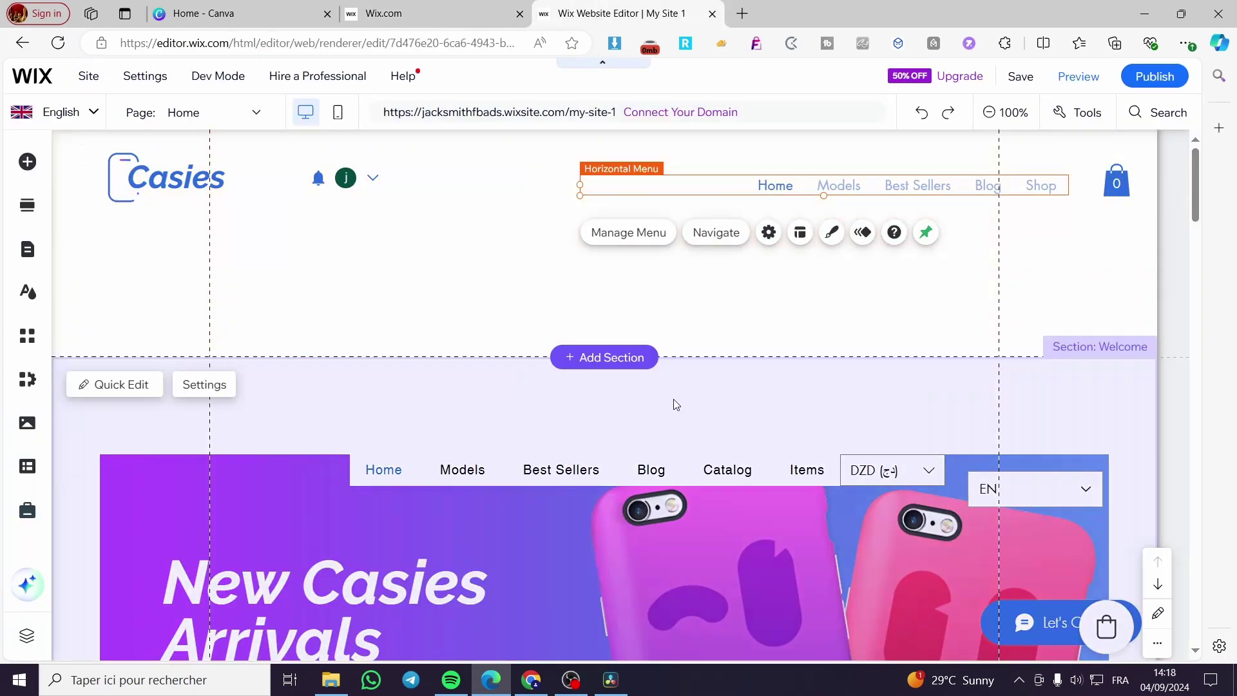
- Look over the home page layout from the header to the Promotional section
scroll(573, 367, down, 5)
scroll(574, 368, down, 3)
scroll(1153, 361, up, 10)
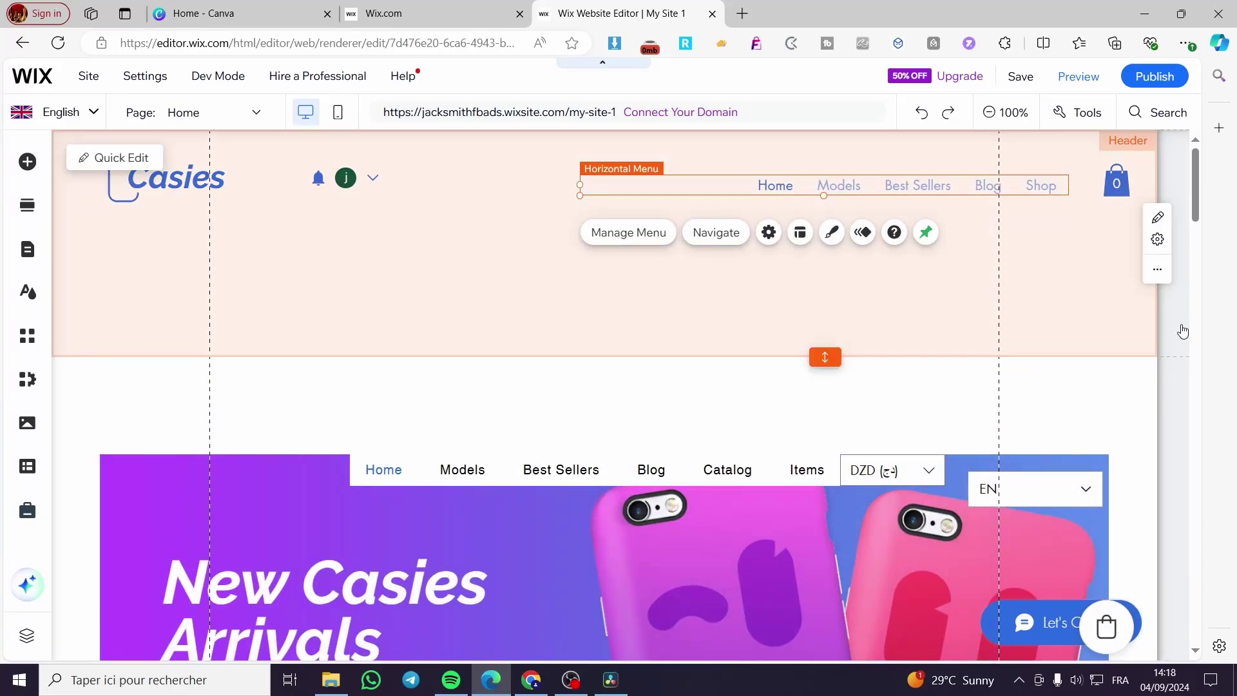
click(1172, 381)
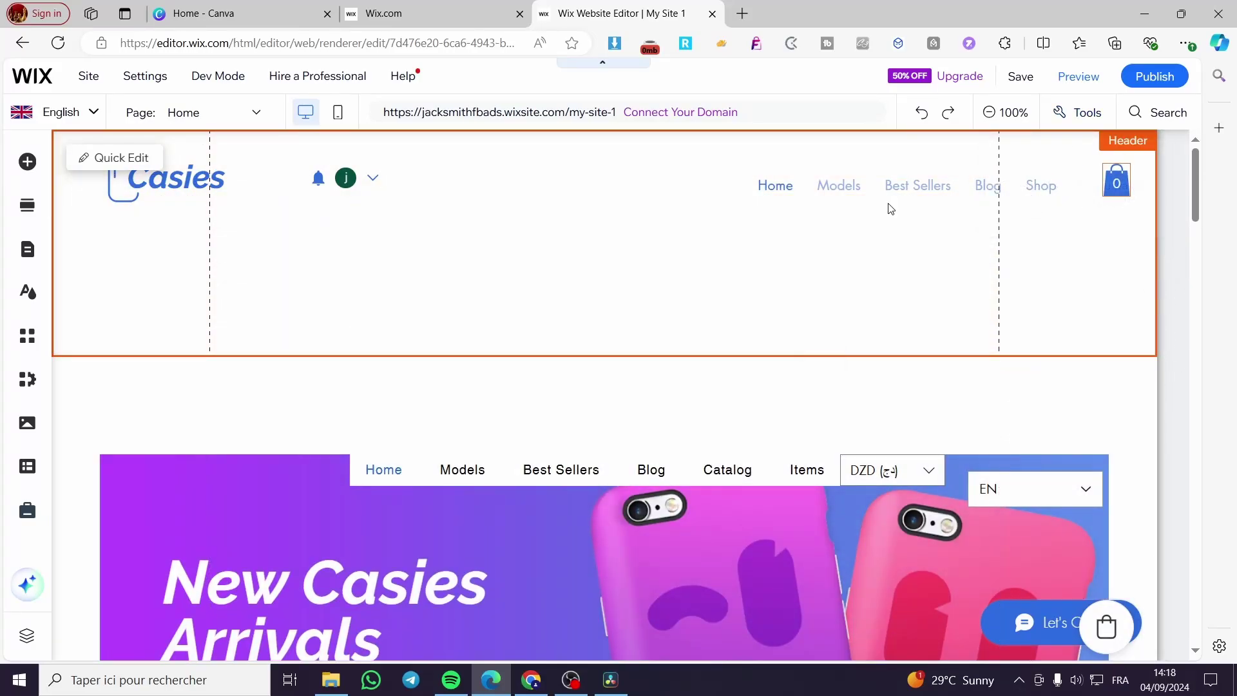
scroll(509, 416, down, 10)
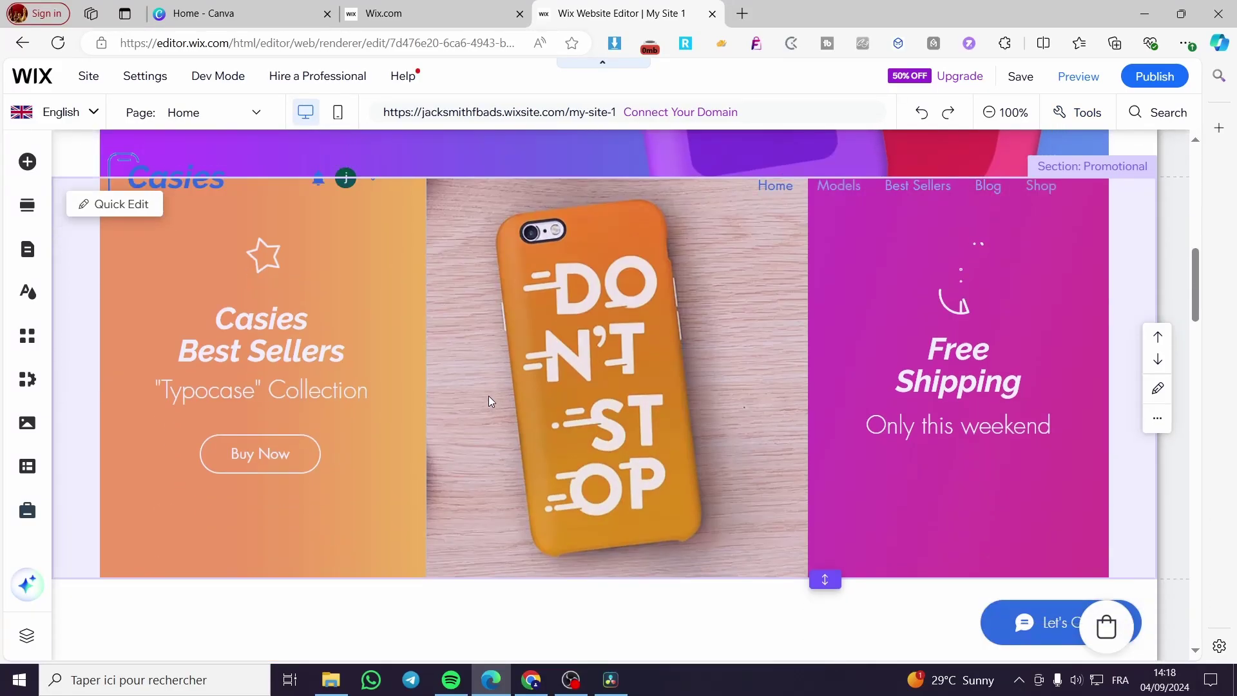
scroll(487, 394, up, 4)
scroll(487, 394, up, 8)
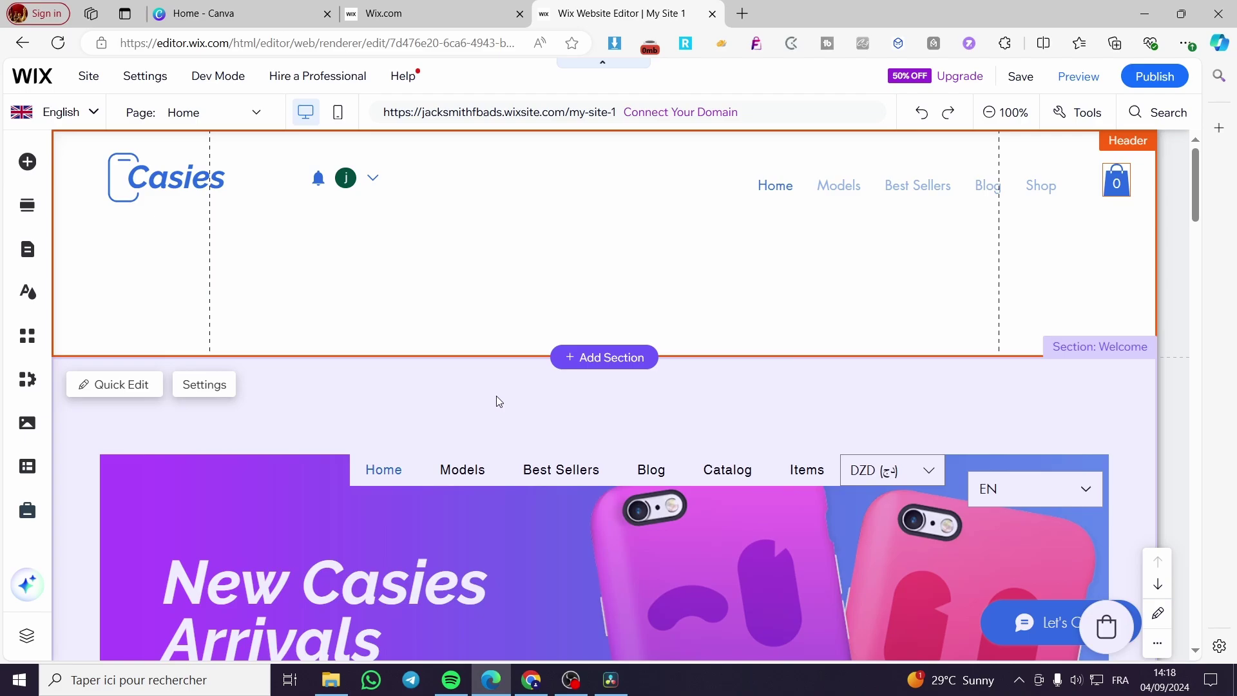
- Shorten the page header to remove the empty space below the logo and horizontal menu
scroll(298, 414, down, 2)
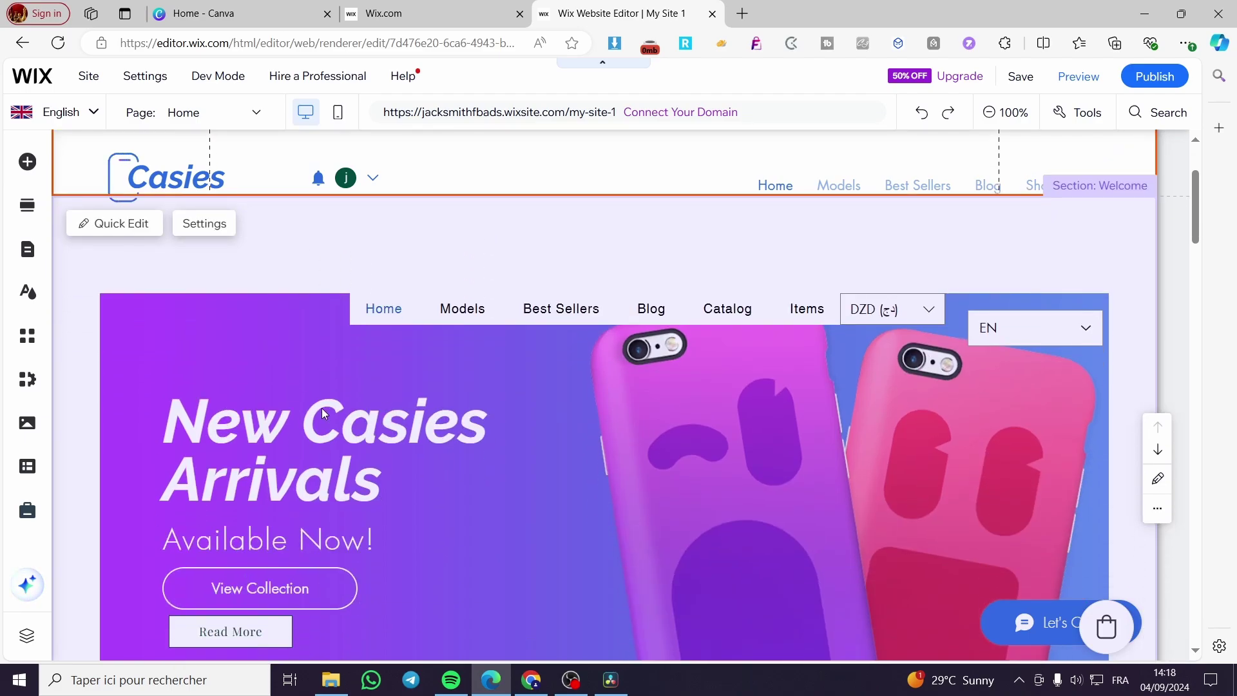
scroll(322, 412, up, 2)
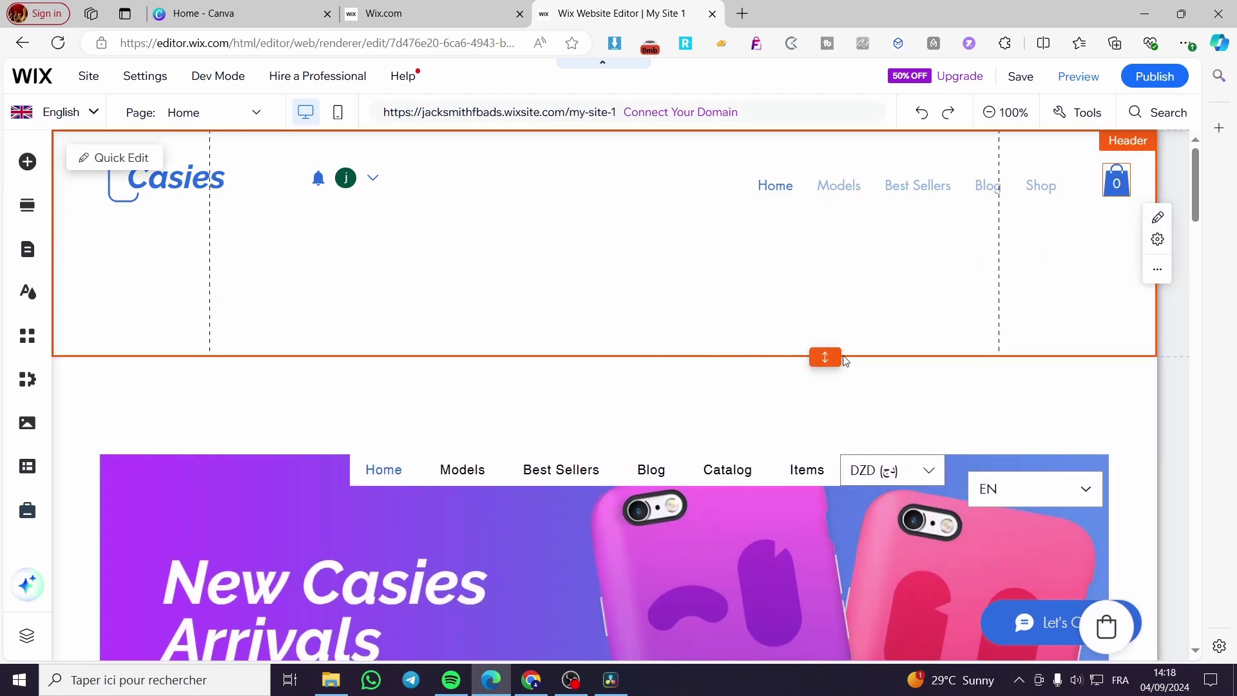
drag(831, 357, 830, 226)
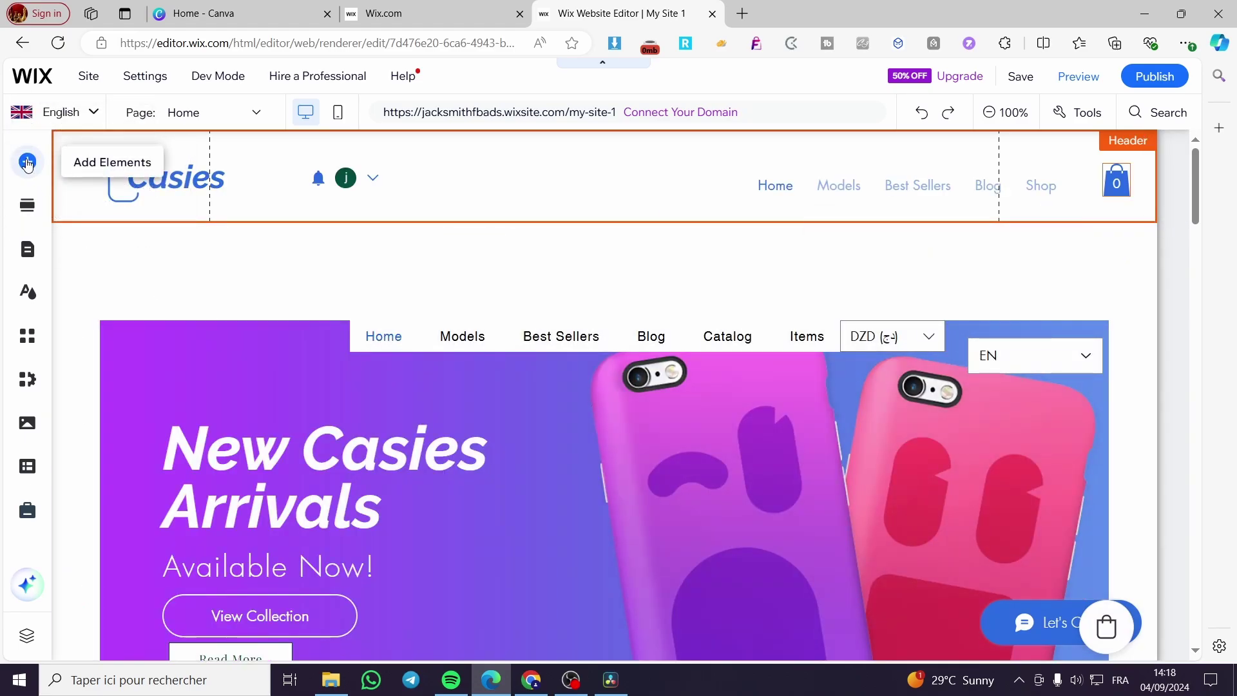
- Search the Wix App Market for "wix stores" and open the Wix Stores app page
click(27, 337)
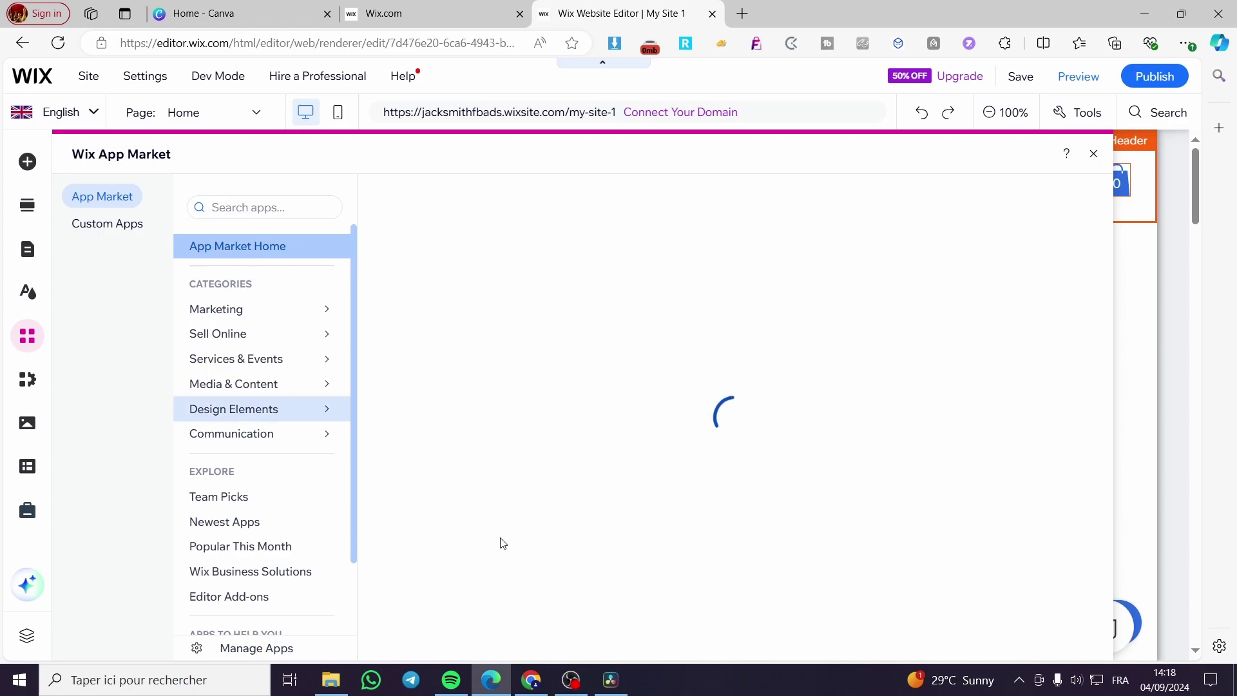
click(279, 204)
text(wi)
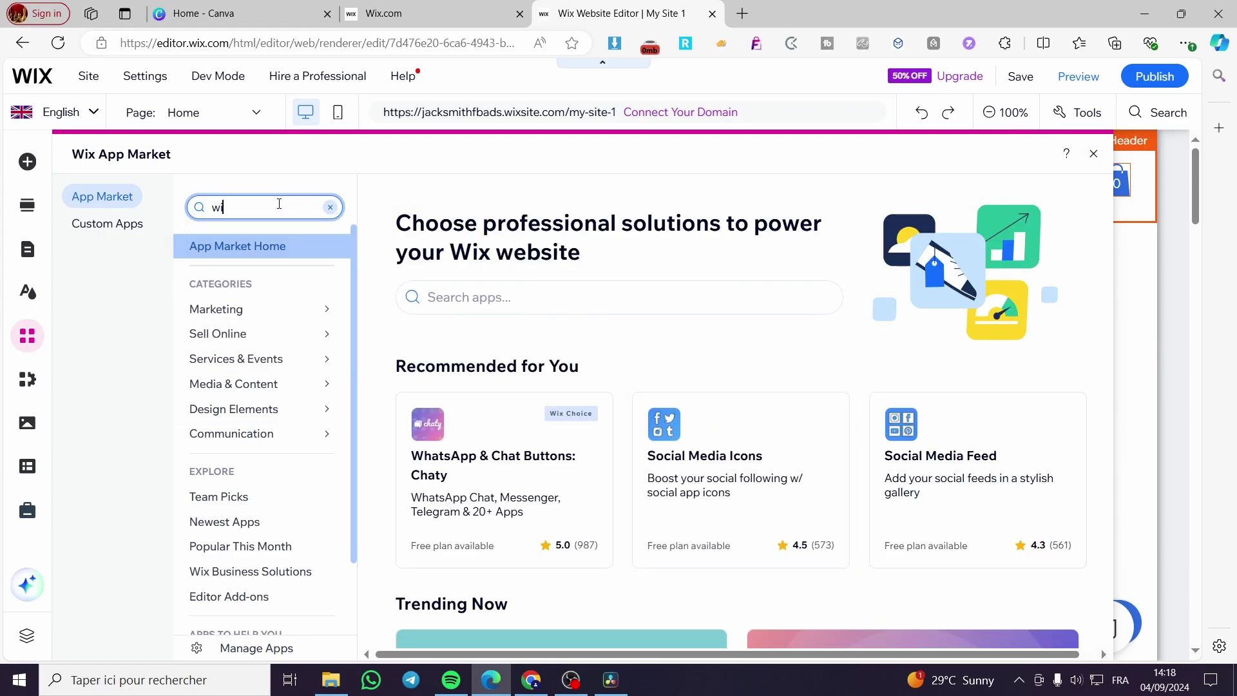
text(x stores)
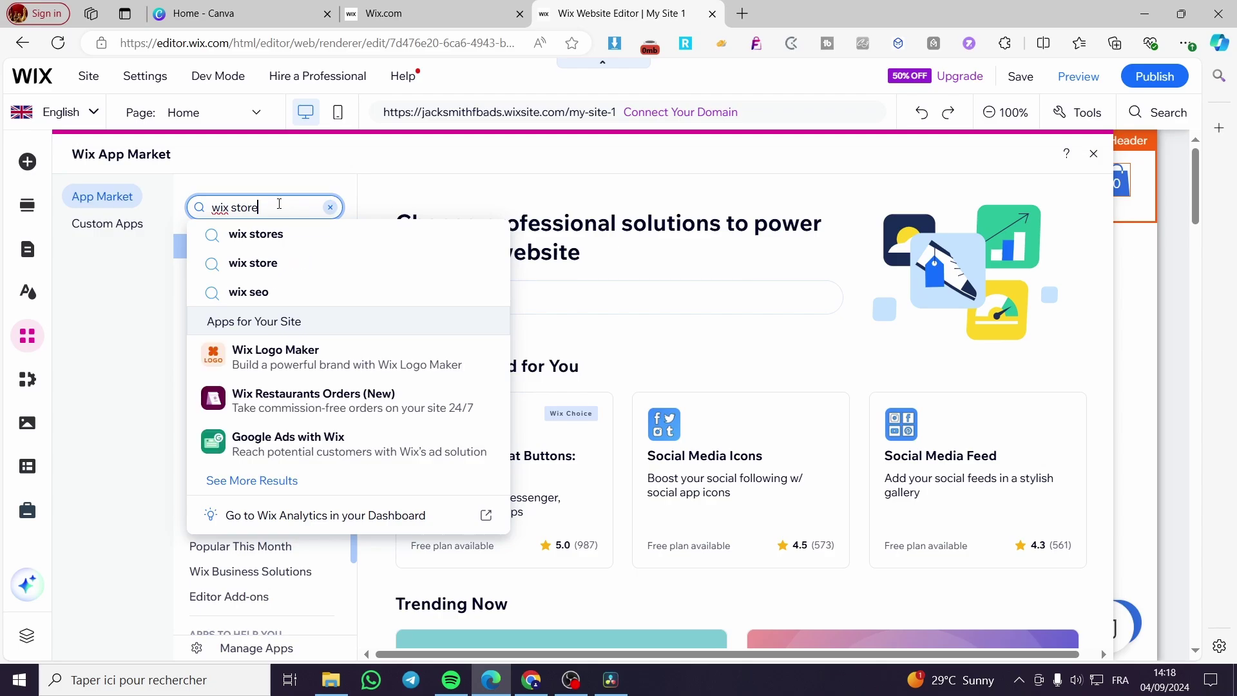
key(Return)
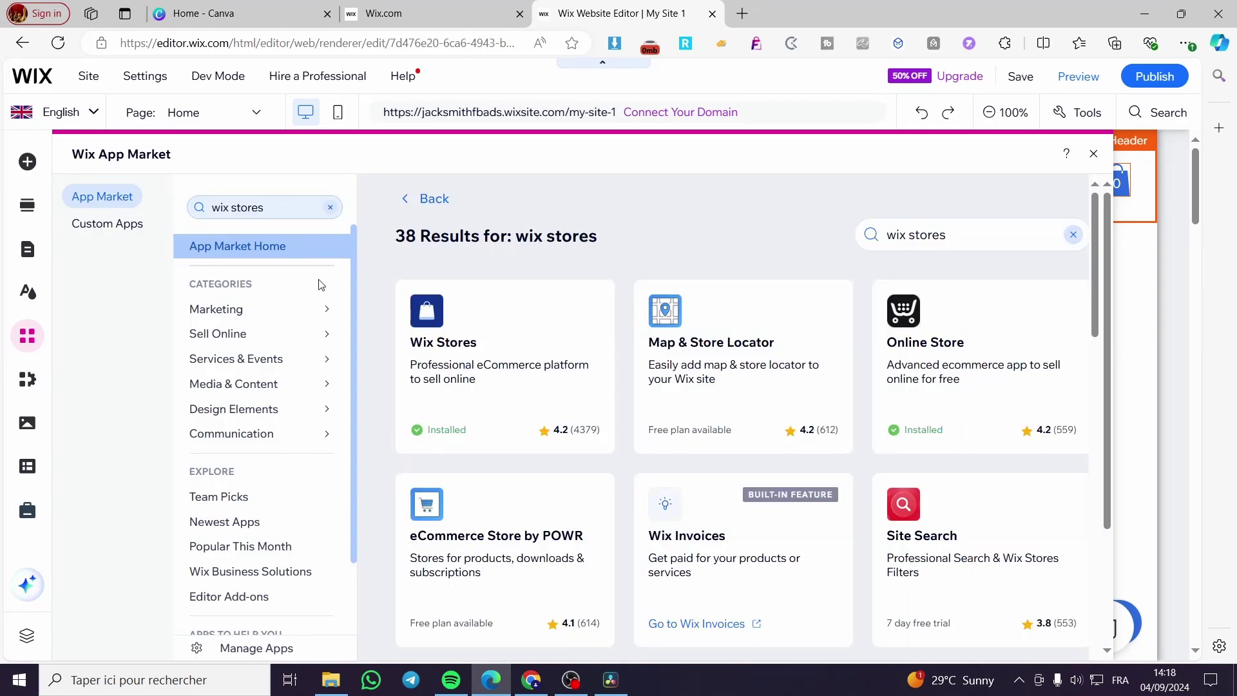
click(486, 349)
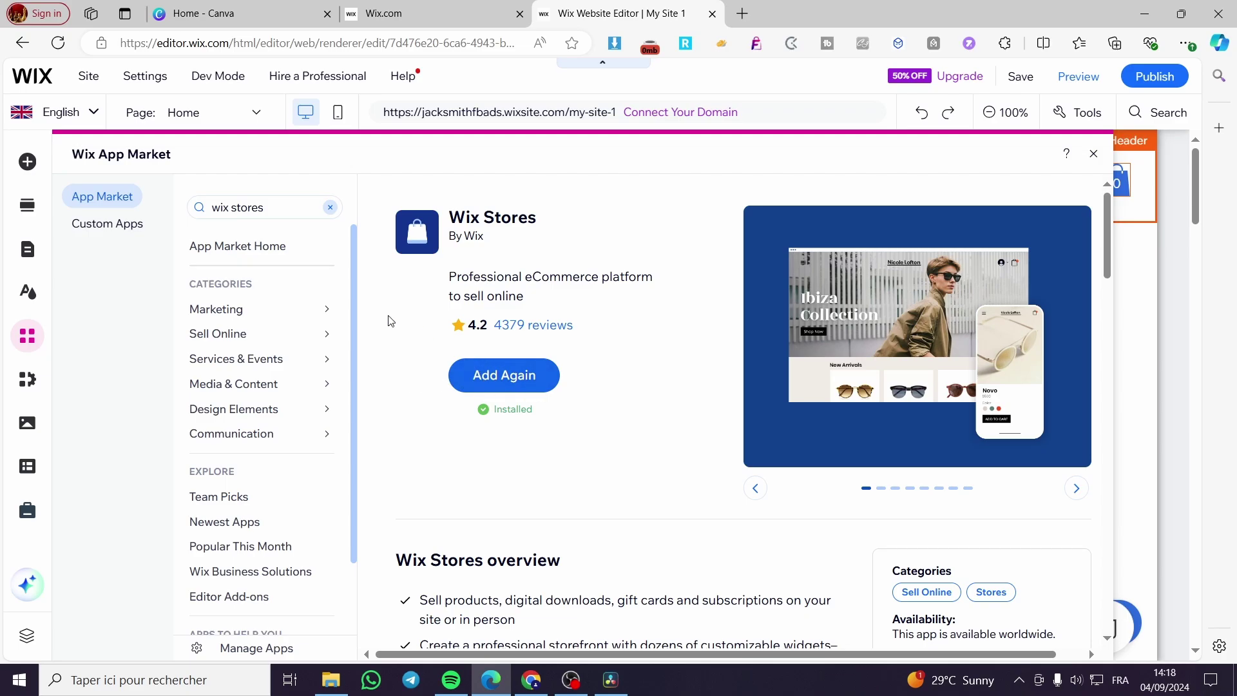
- Browse the store elements that can be added, including the grid and slider product galleries
click(27, 161)
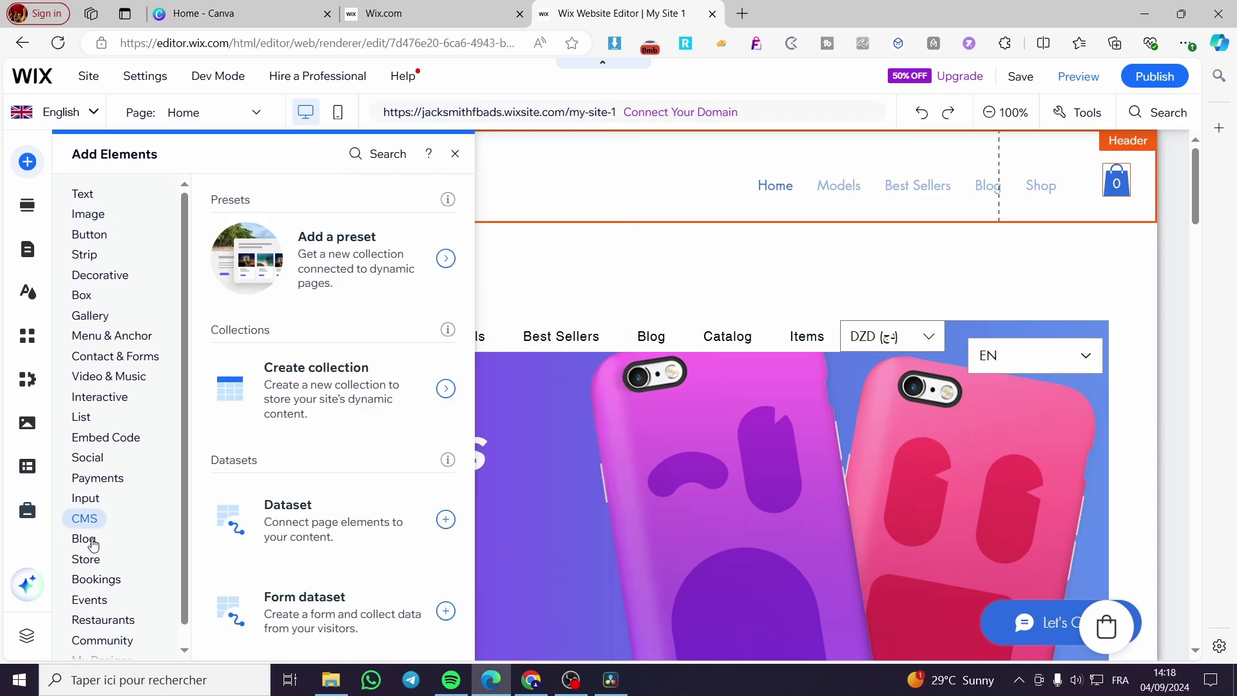
mouse_move(86, 559)
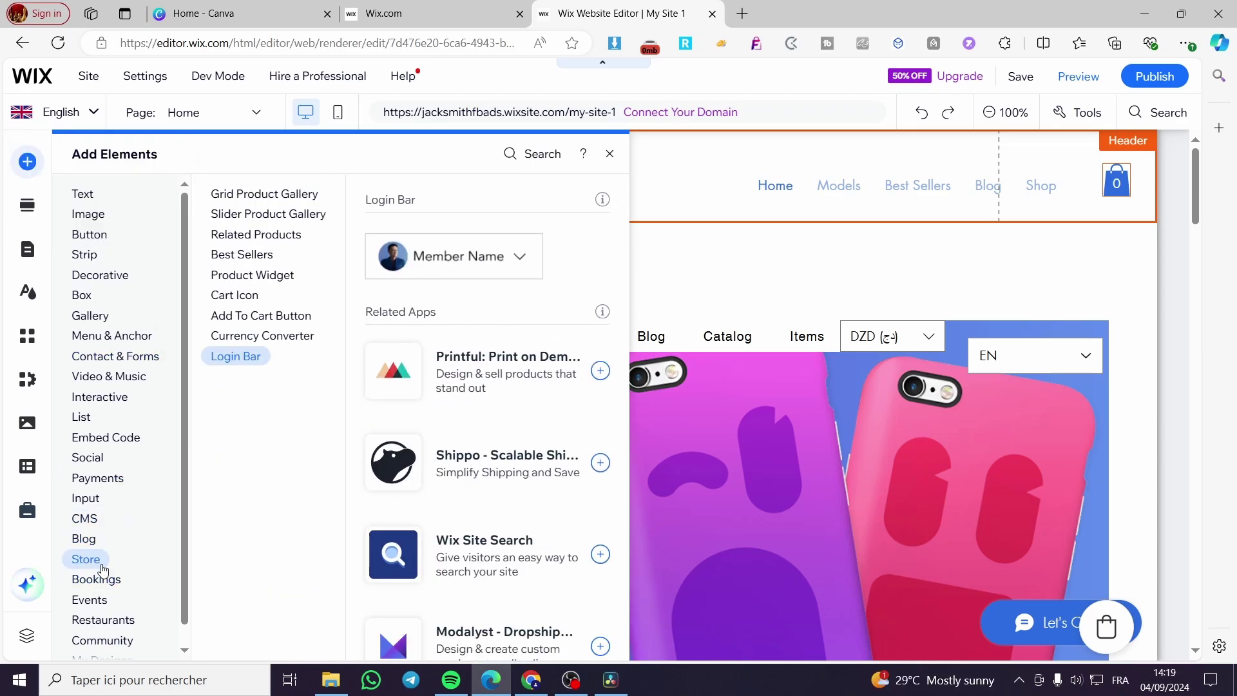
click(256, 193)
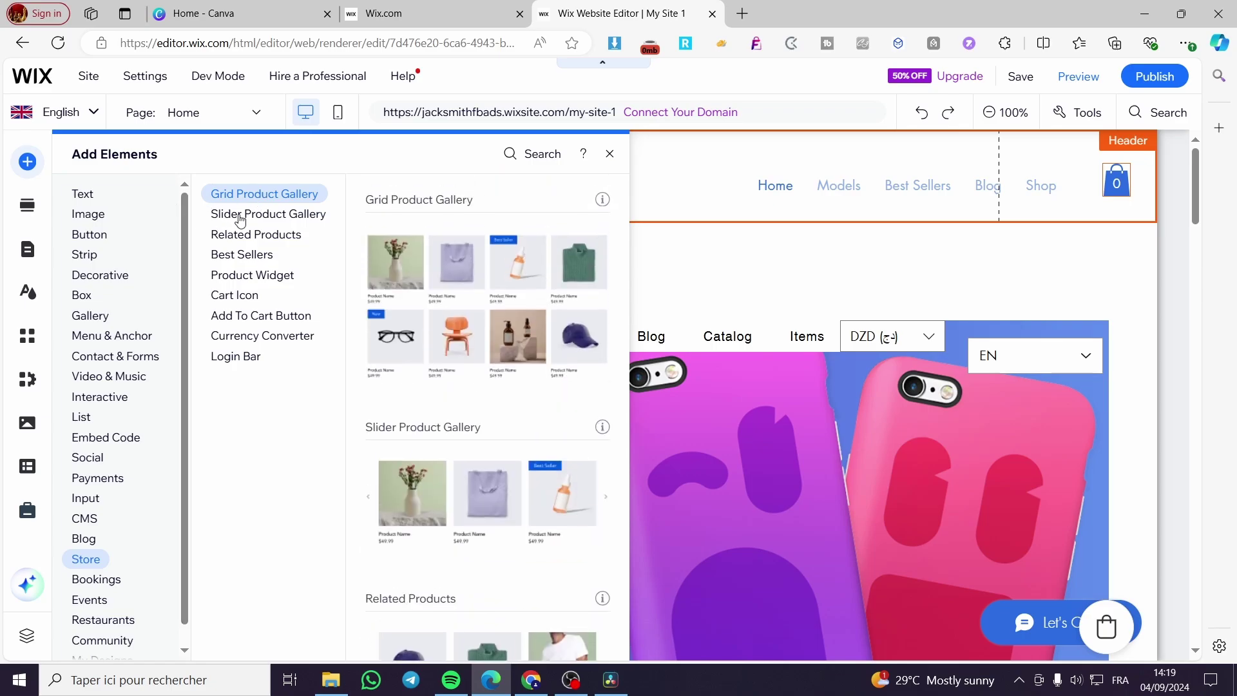
click(241, 216)
click(265, 194)
click(311, 214)
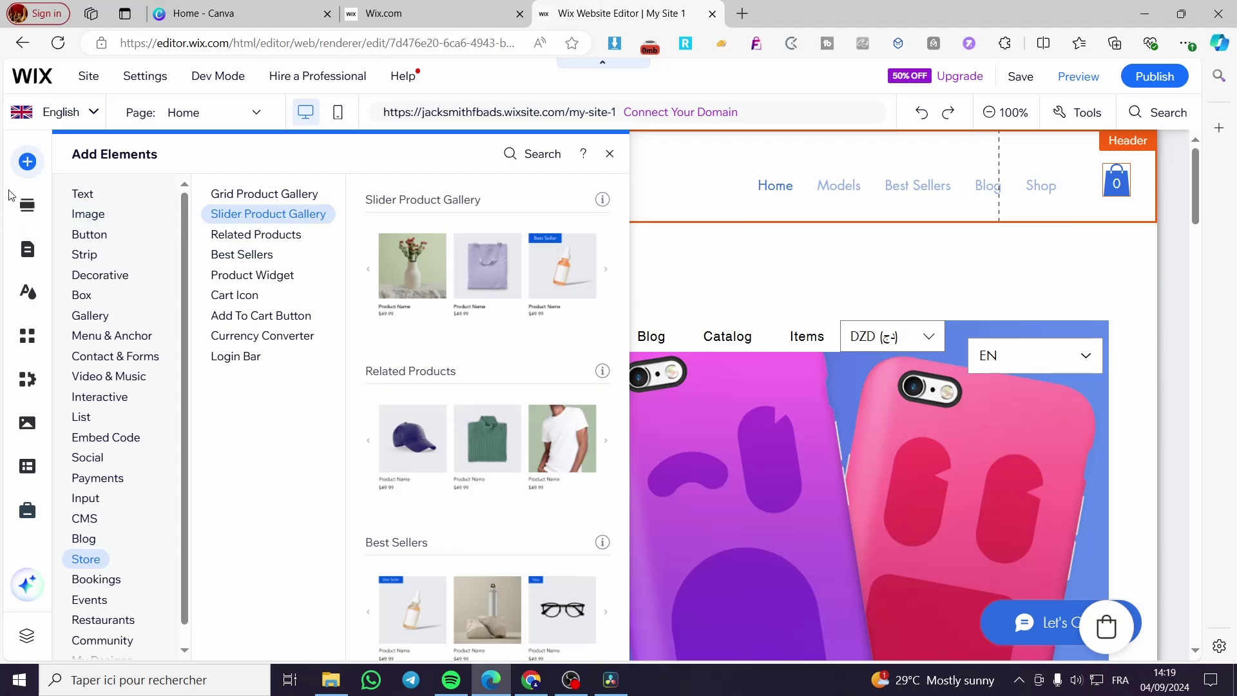
- Open the Product Page from the site's store pages in the editor and look over its layout
click(31, 254)
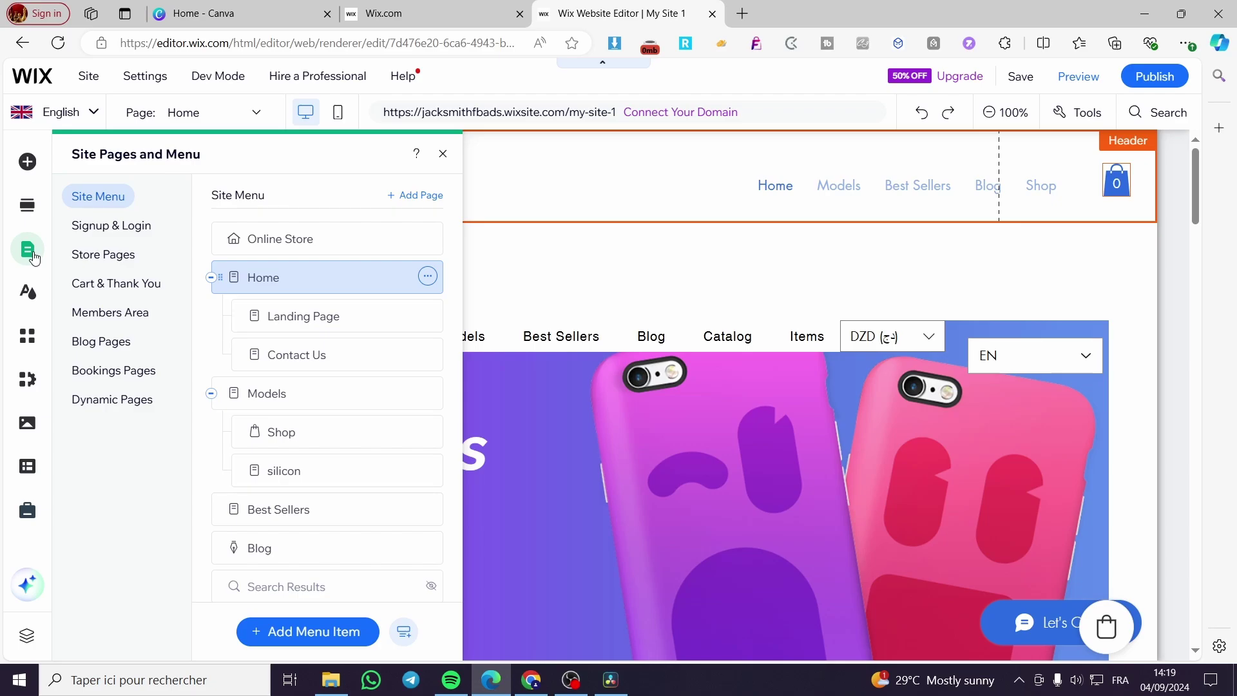
click(100, 258)
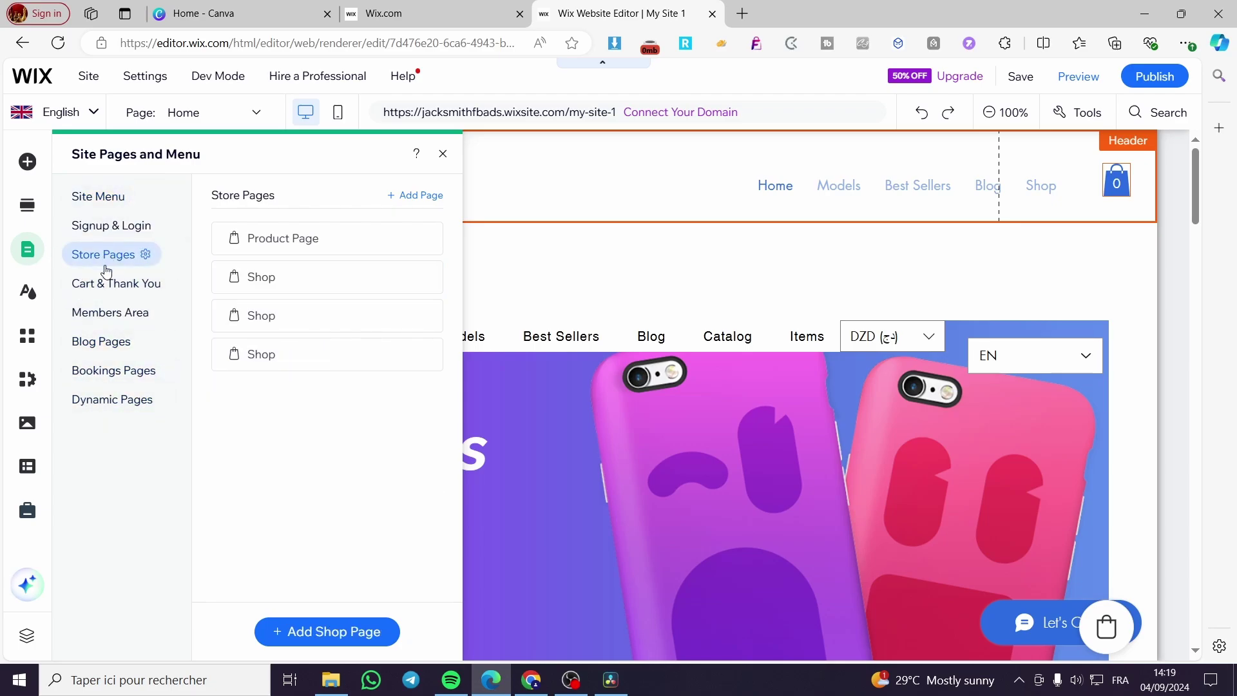
click(333, 251)
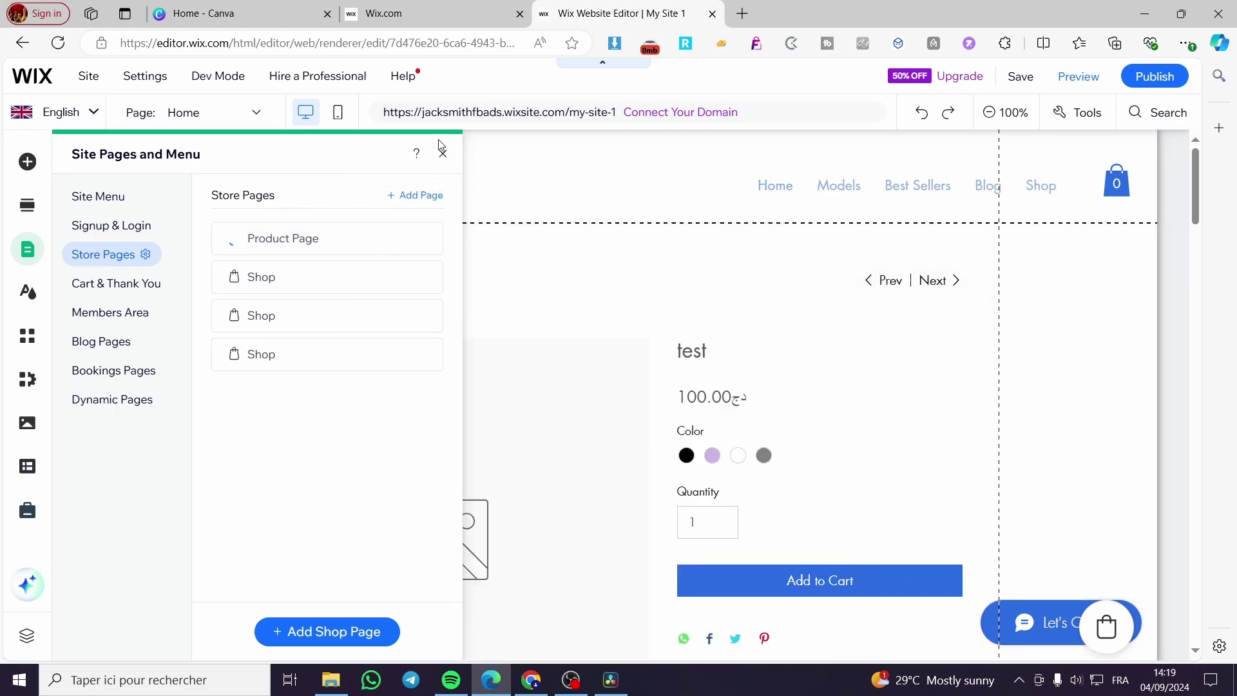
click(941, 358)
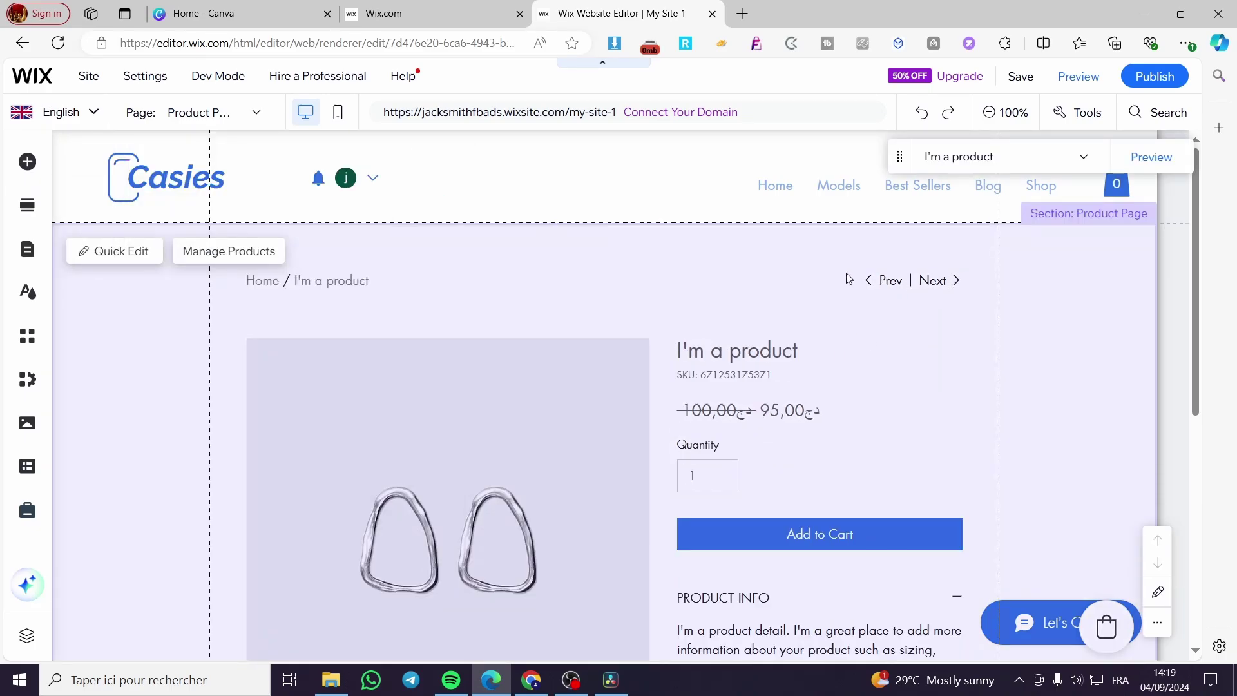
scroll(831, 438, down, 3)
scroll(571, 379, up, 3)
- Open the store's product list from the product page element and start a new physical product
click(251, 254)
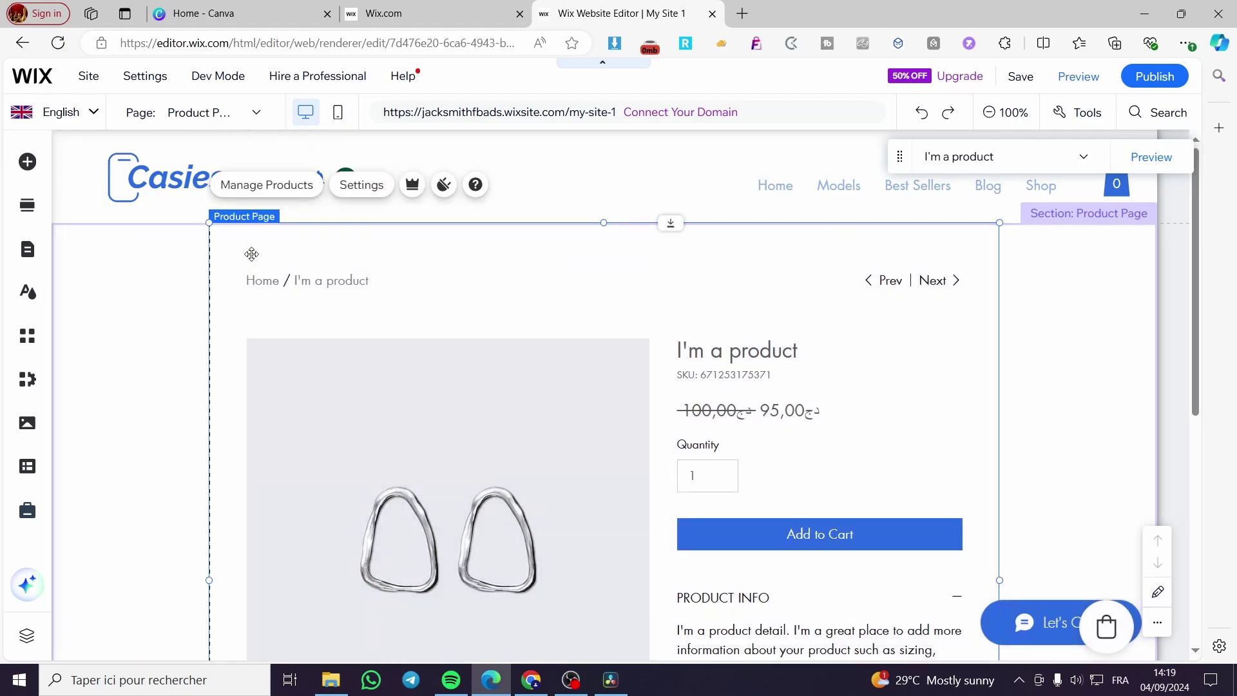
click(251, 254)
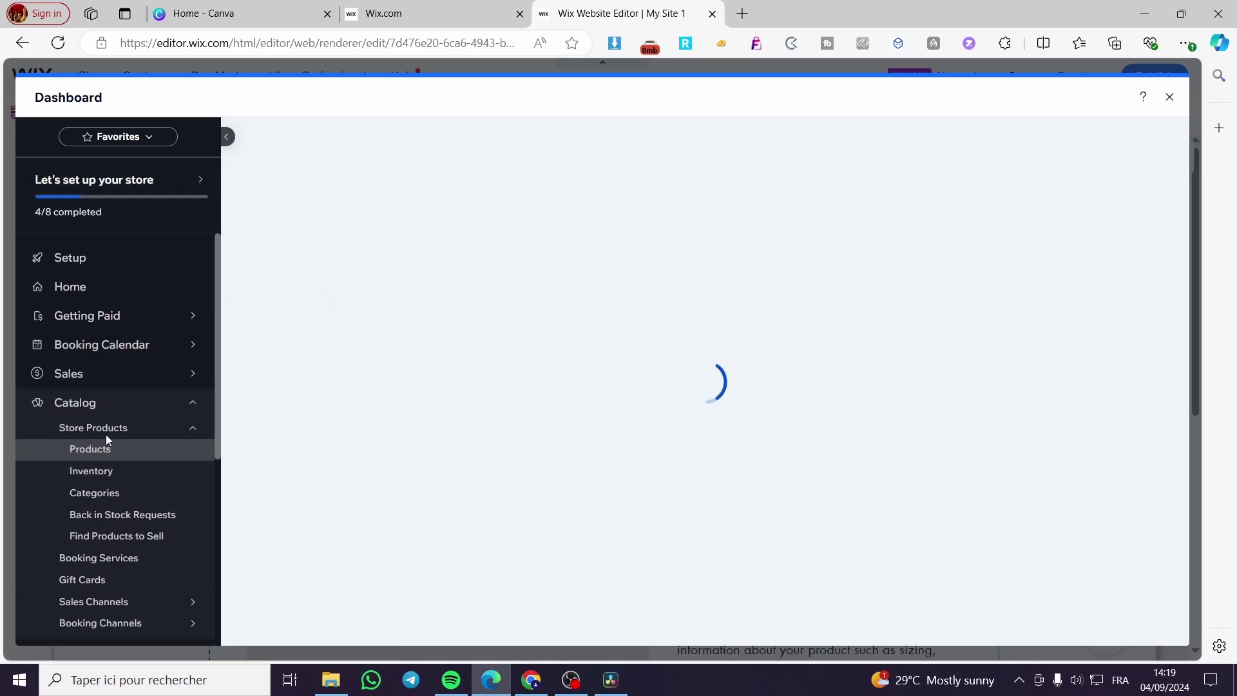
scroll(644, 418, down, 4)
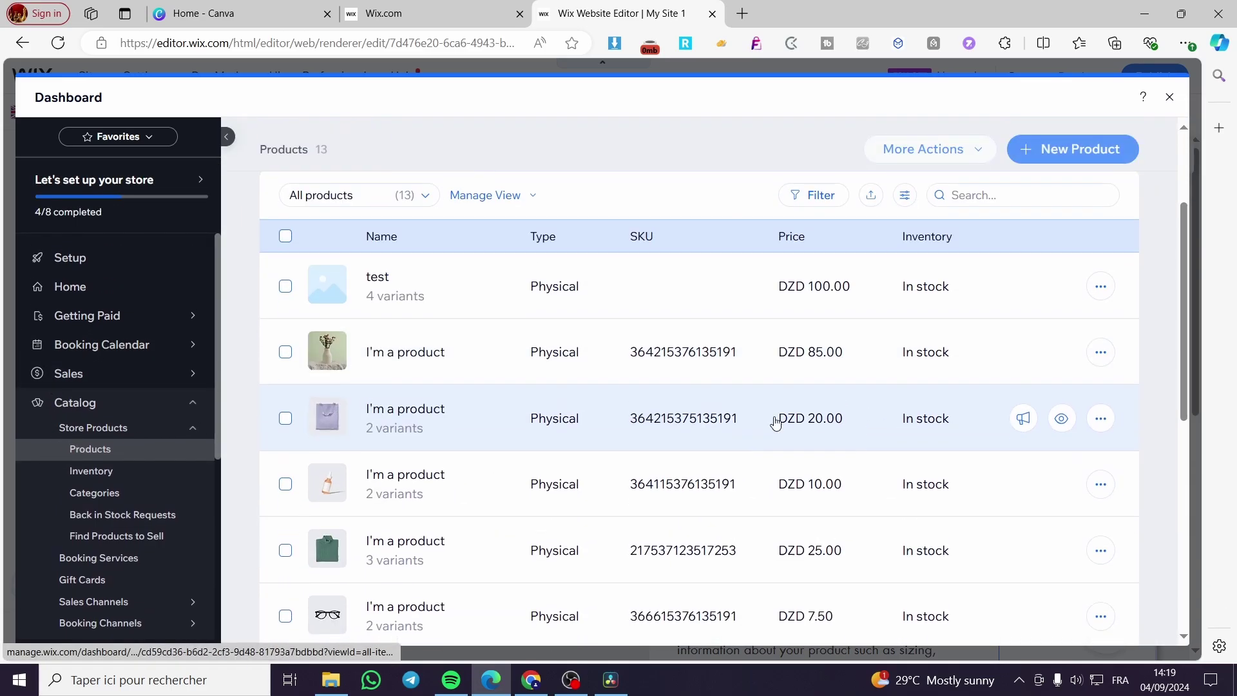
scroll(454, 376, up, 5)
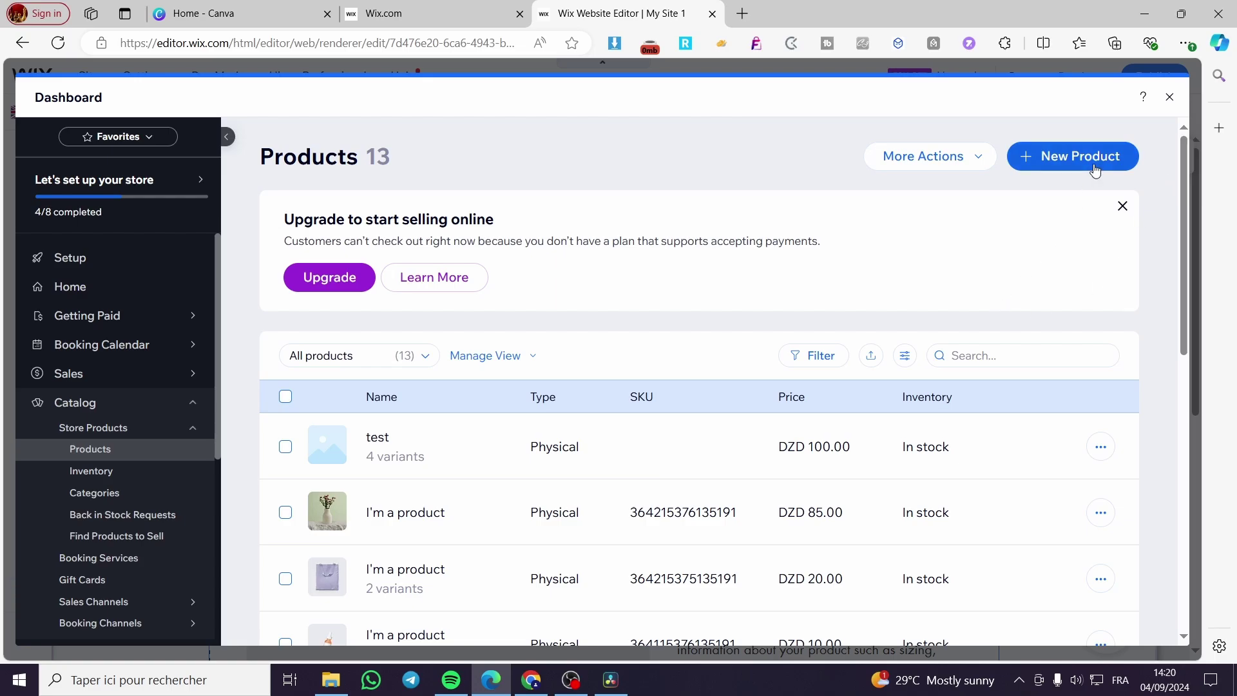
click(1042, 165)
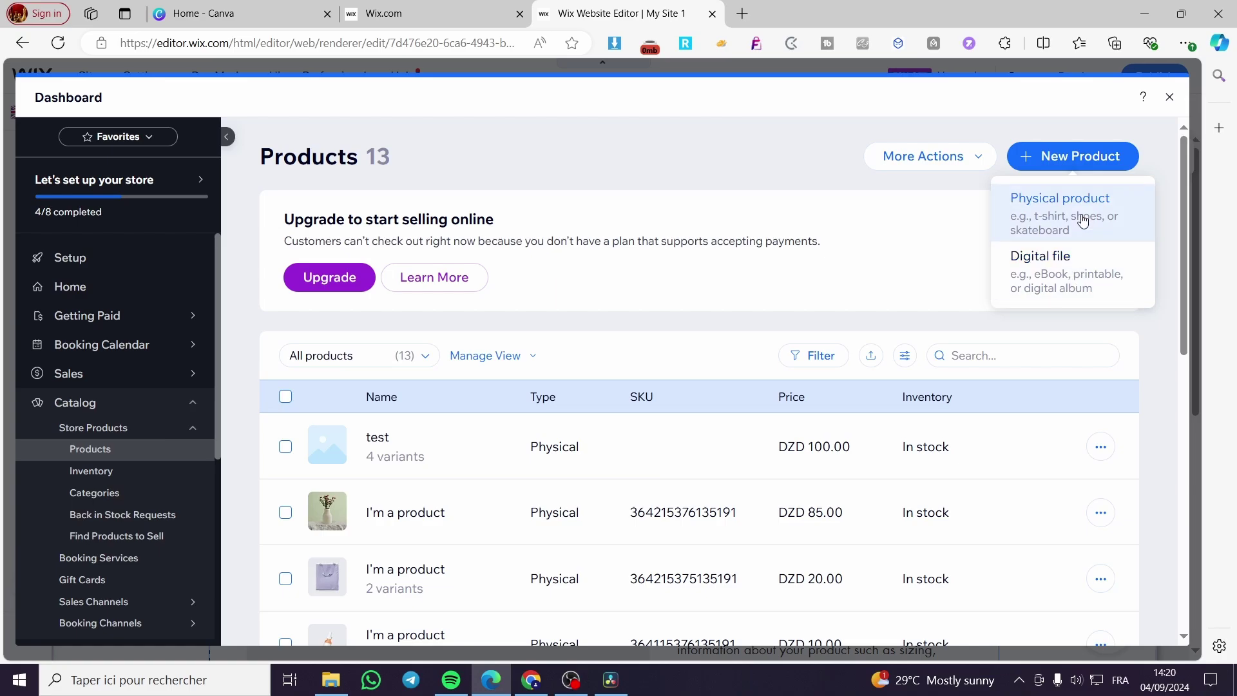
click(1083, 221)
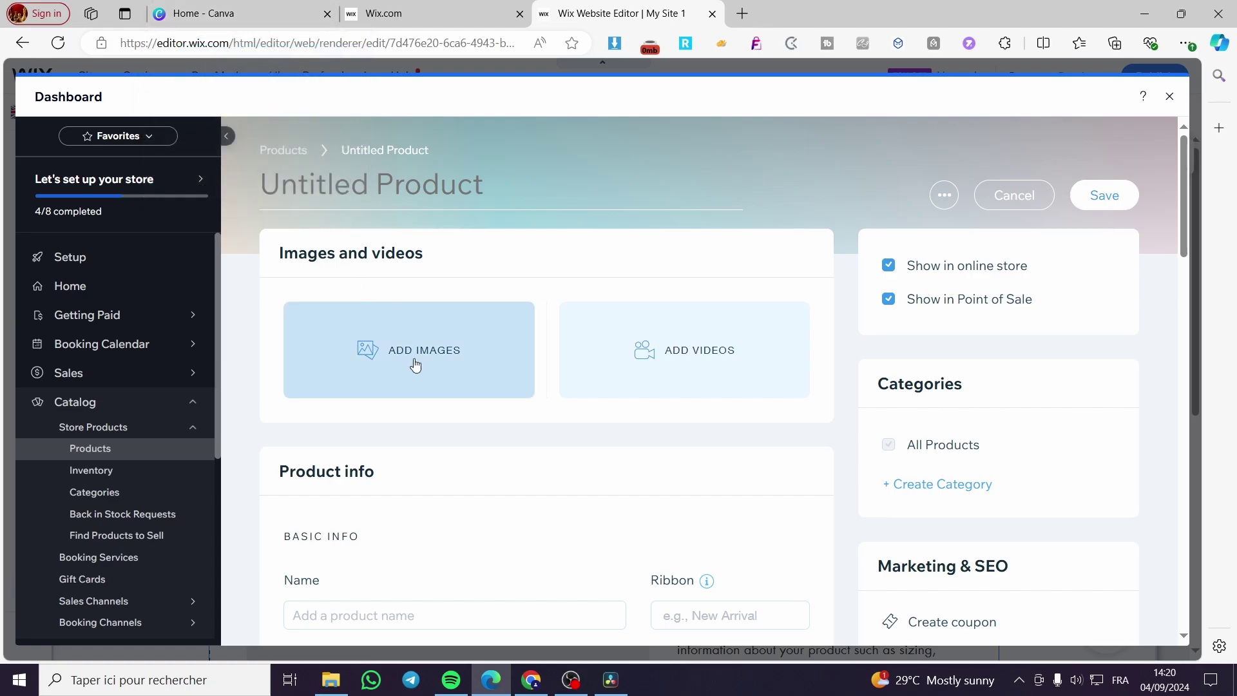
click(206, 8)
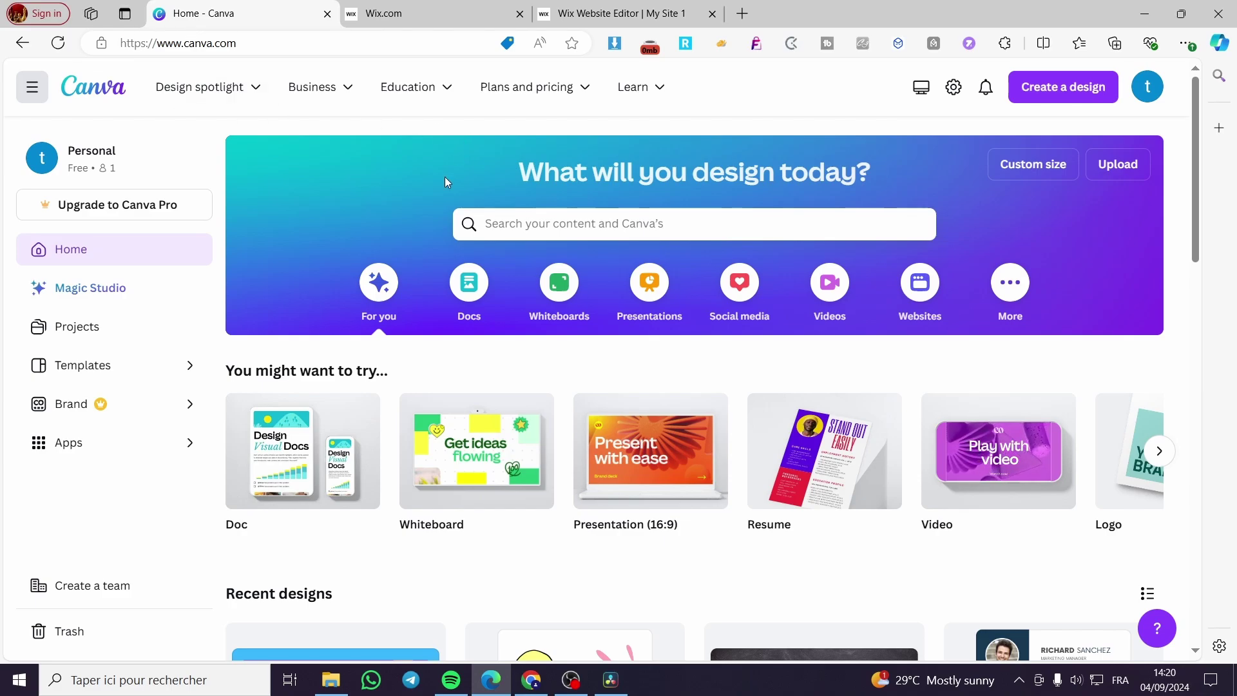
click(414, 7)
click(609, 13)
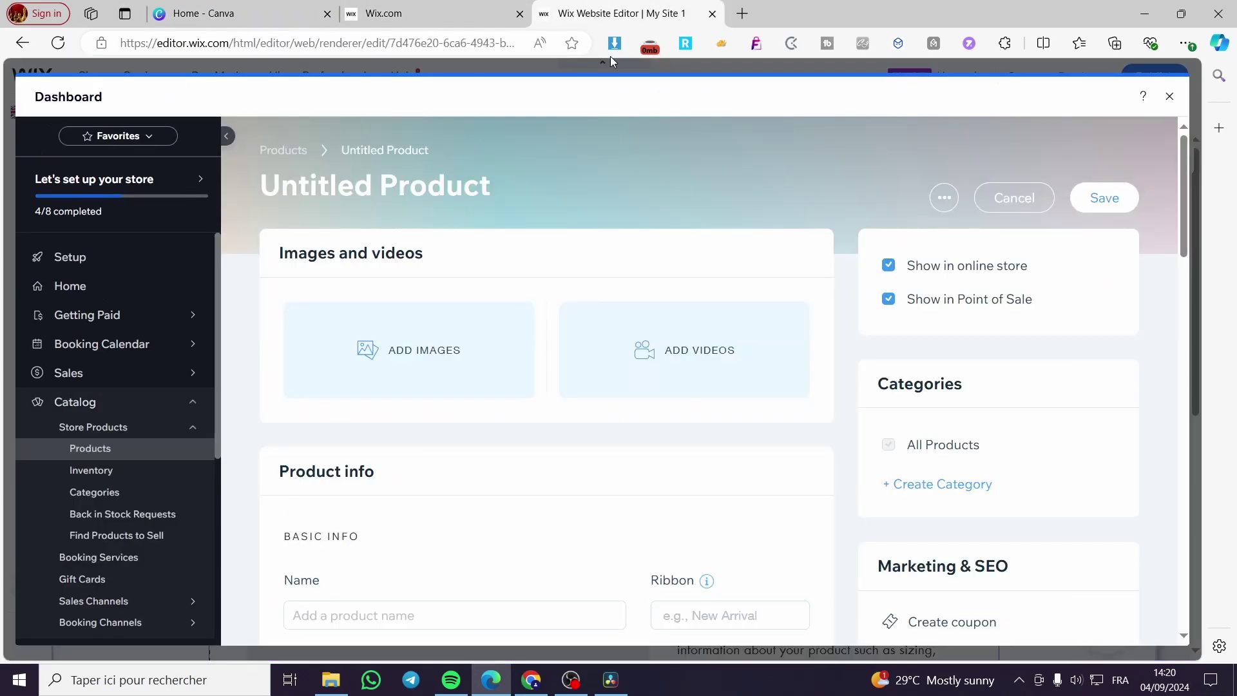
click(414, 385)
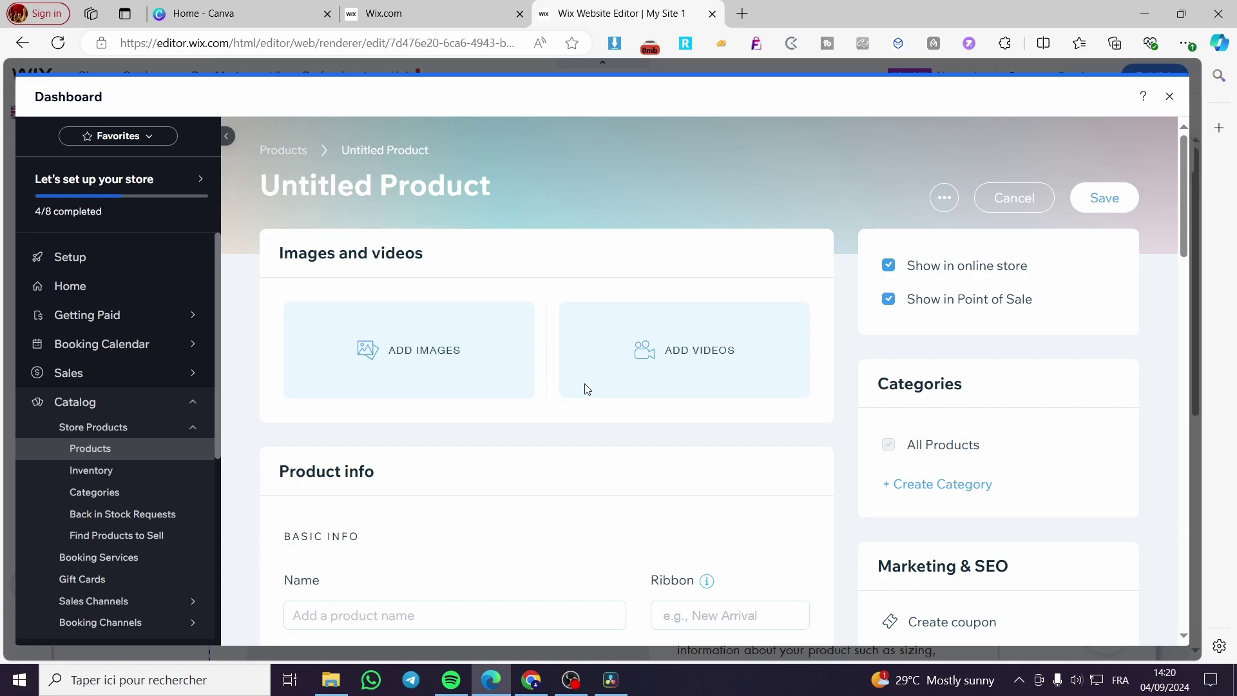
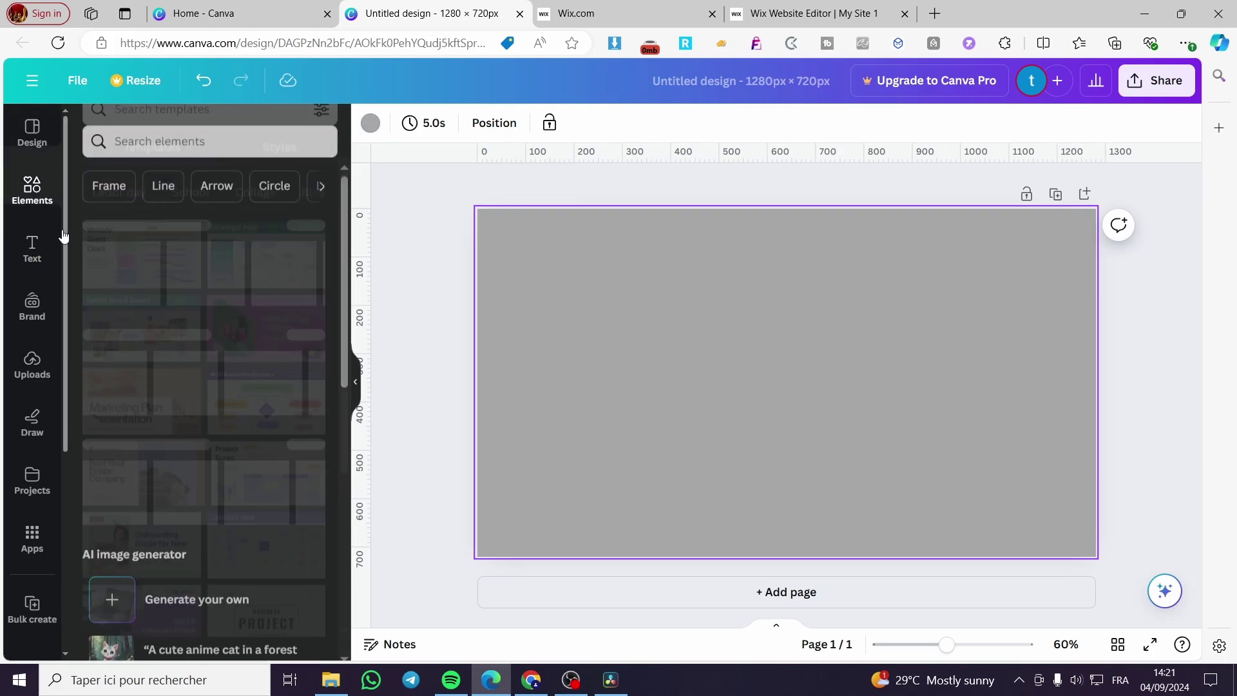
- In the blank Canva design, add a square, enlarge it to a wide rectangle with an even grey border around it, and fill it white
click(117, 376)
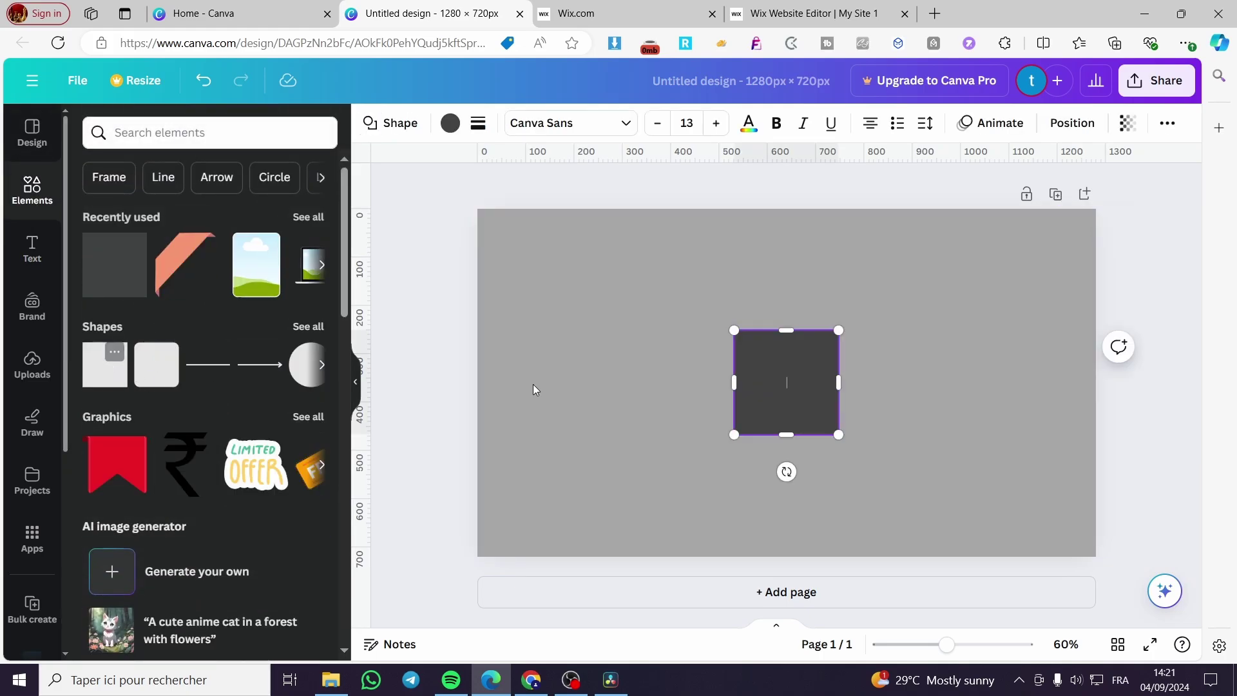
drag(763, 365, 557, 270)
drag(616, 348, 1061, 521)
click(449, 123)
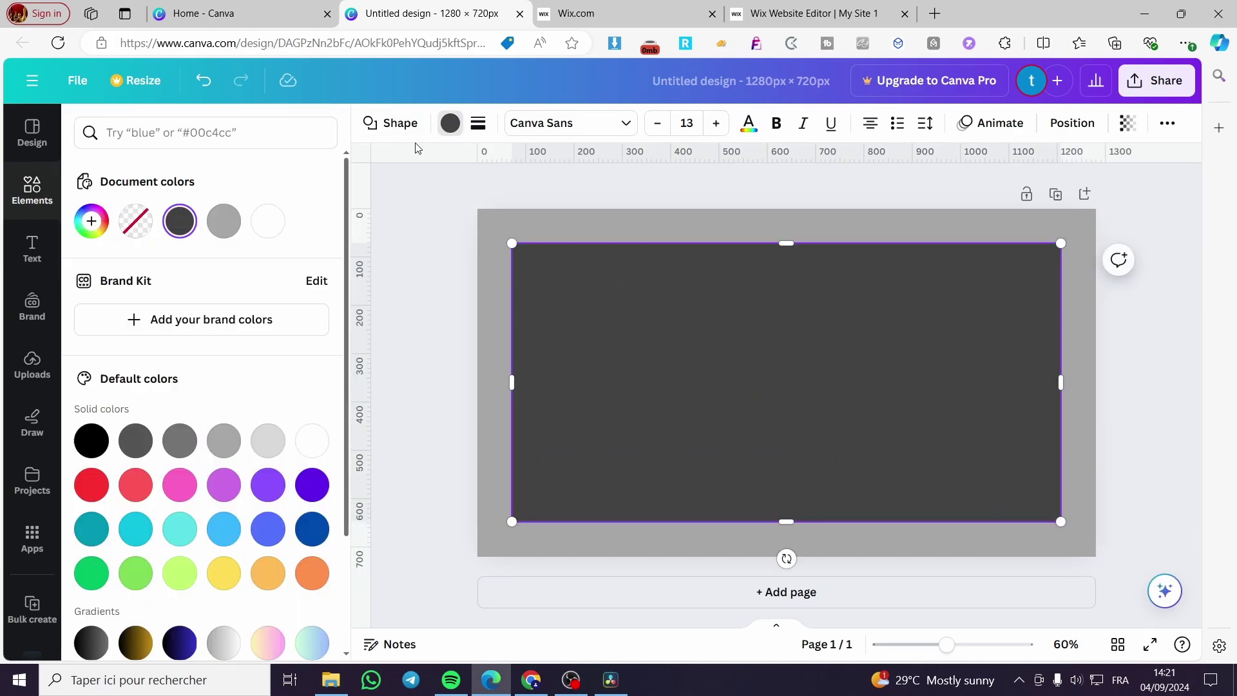
click(268, 222)
key(Escape)
click(708, 196)
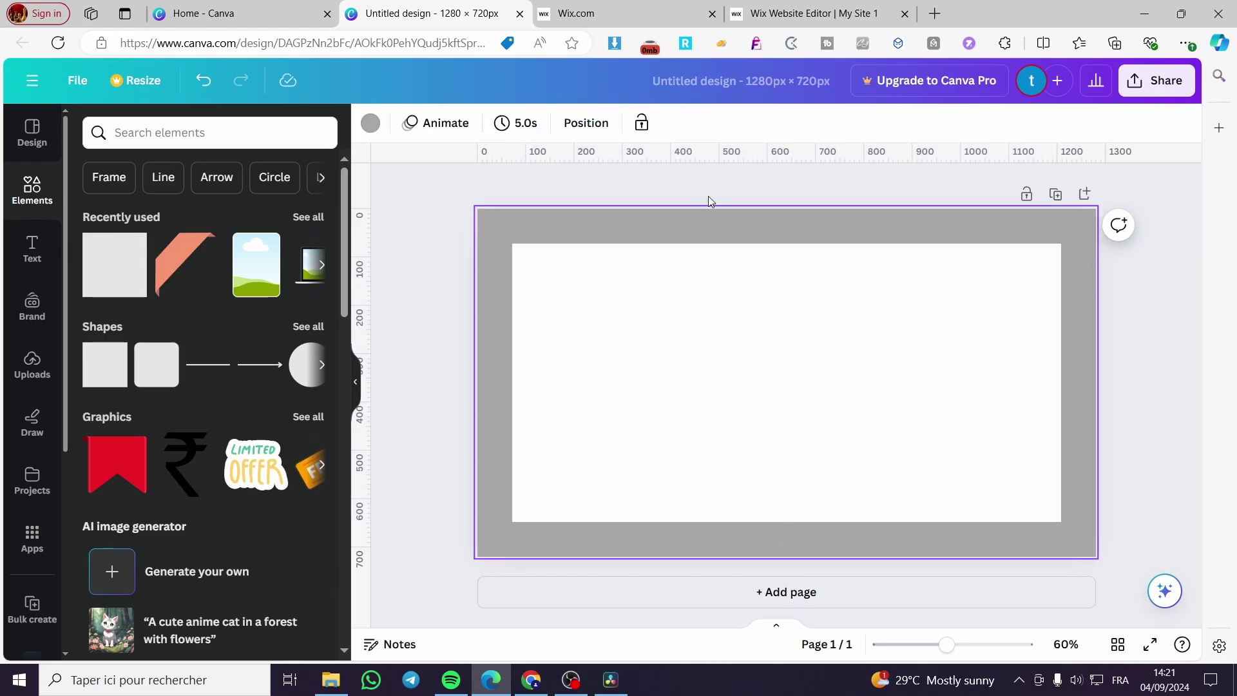
- Add the uploaded sneaker image to the design, reduced to fit the lower-right corner of the white rectangle
click(618, 337)
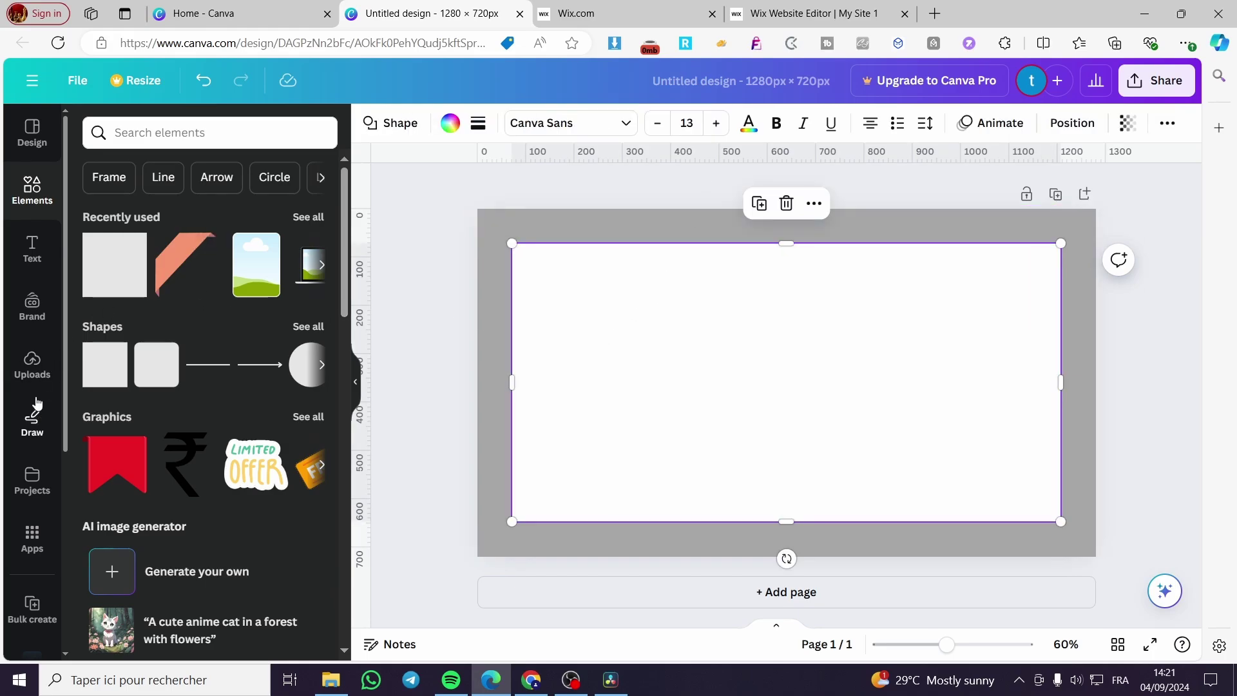
click(32, 367)
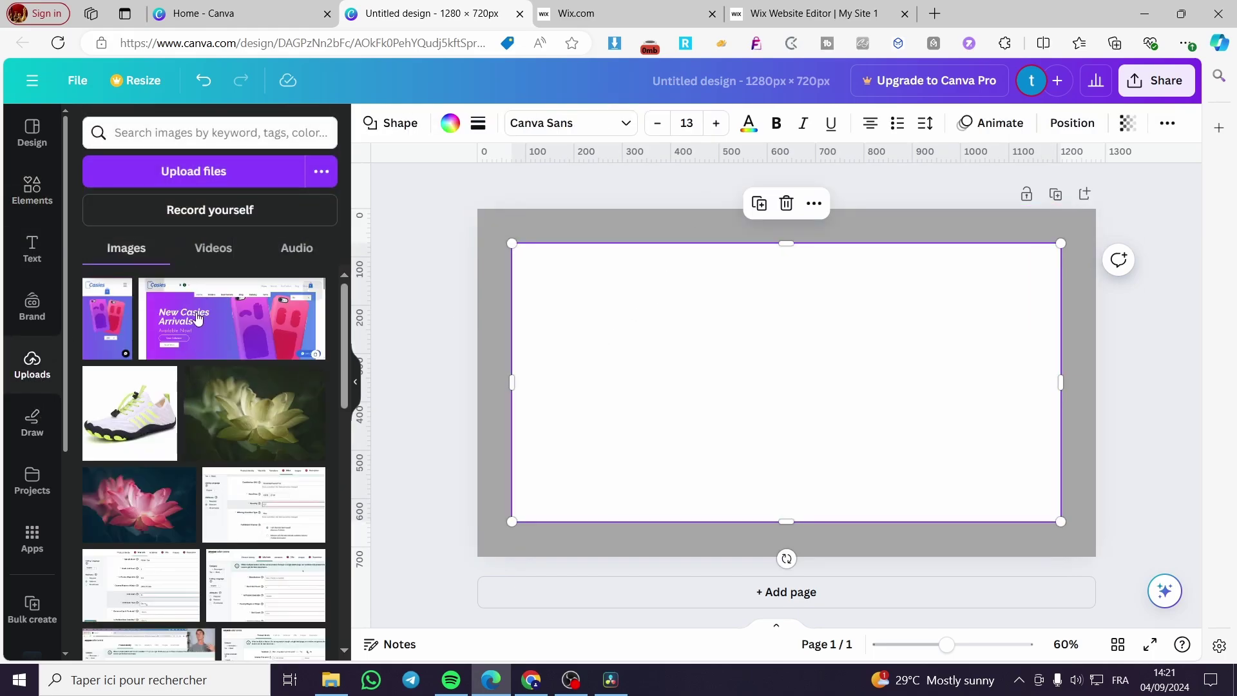
click(147, 412)
drag(892, 487, 952, 400)
drag(913, 346, 997, 453)
- Find the grey polo shirt photo among the uploads and place it small on the left side of the white rectangle
scroll(190, 455, down, 10)
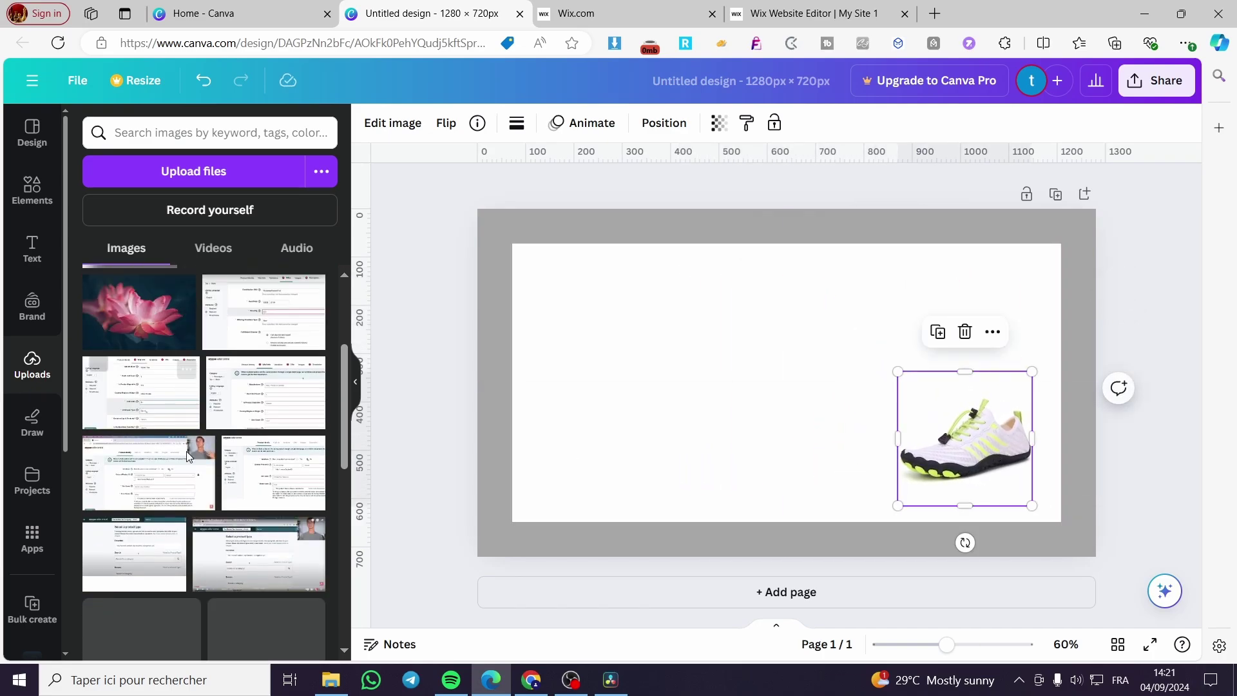
scroll(191, 455, down, 3)
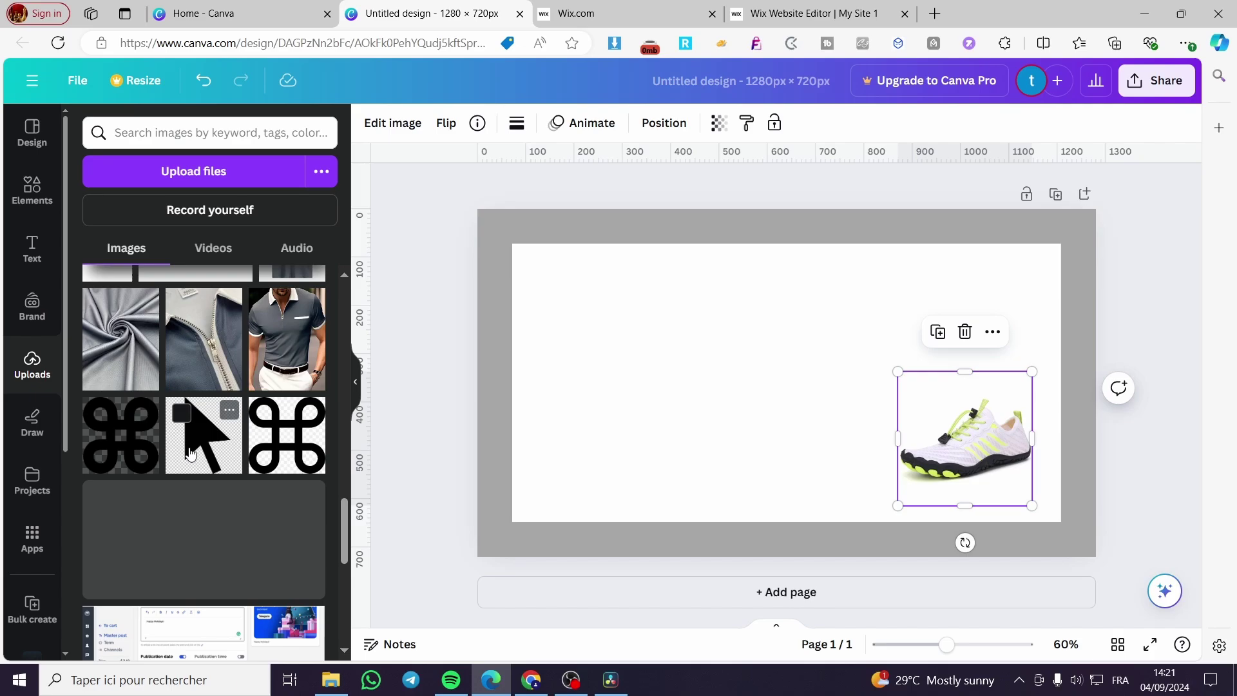
click(286, 339)
drag(879, 508, 608, 427)
- Try the uploaded headphones image with the dark green background, reduced to about half size in the upper middle of the white rectangle
scroll(263, 384, down, 10)
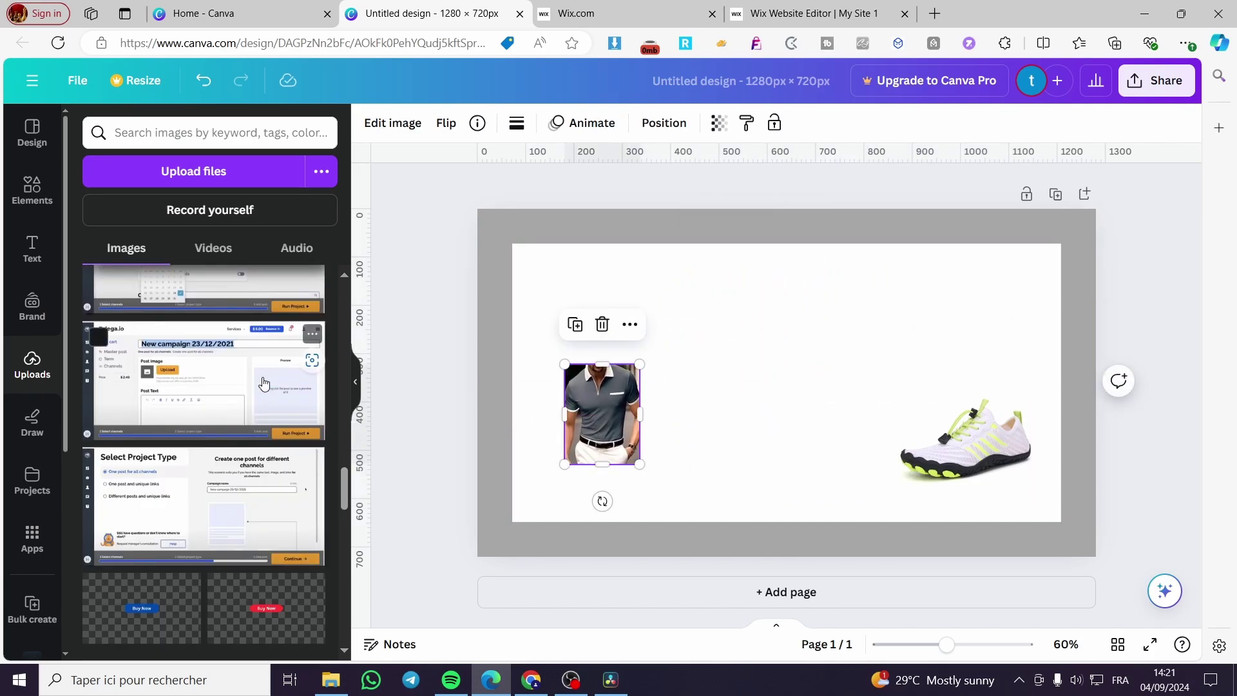
scroll(263, 381, up, 5)
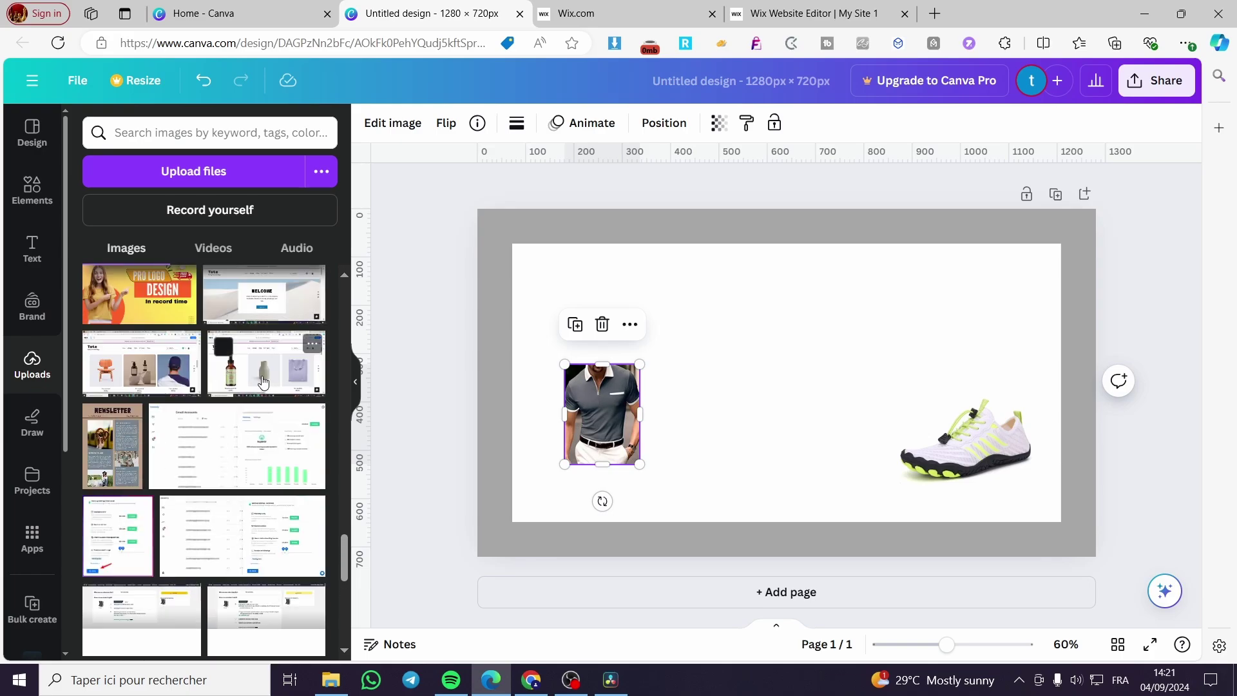
scroll(196, 384, down, 10)
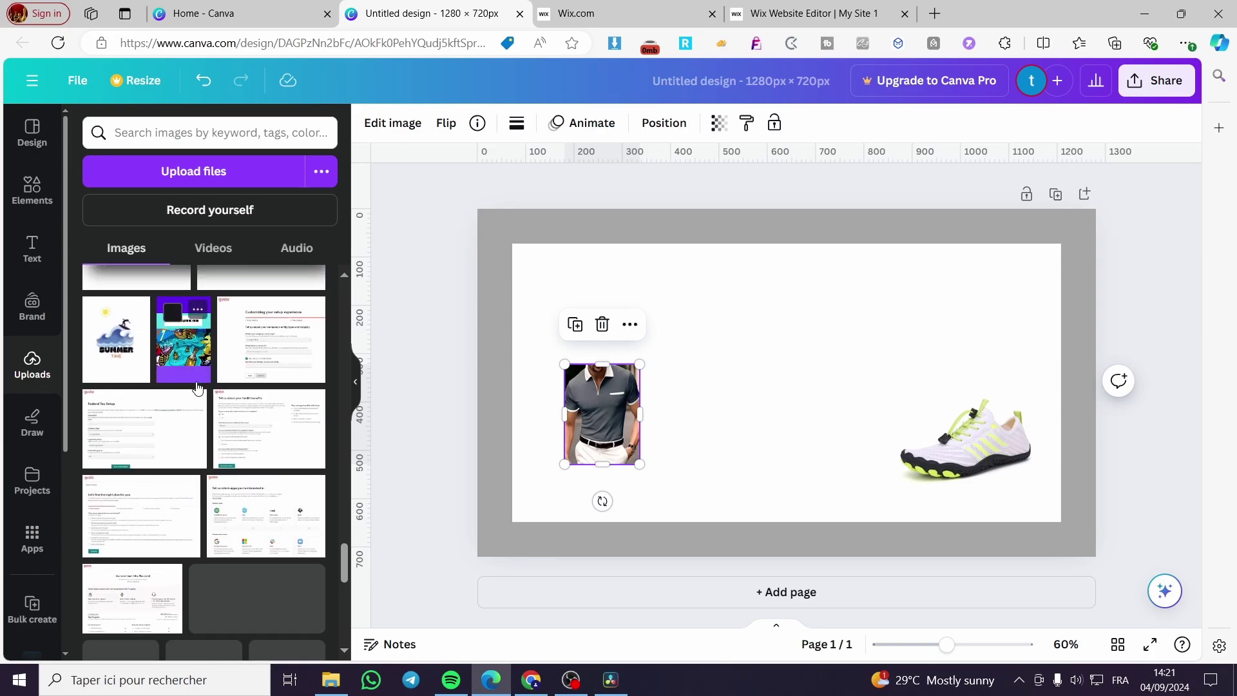
scroll(198, 387, down, 10)
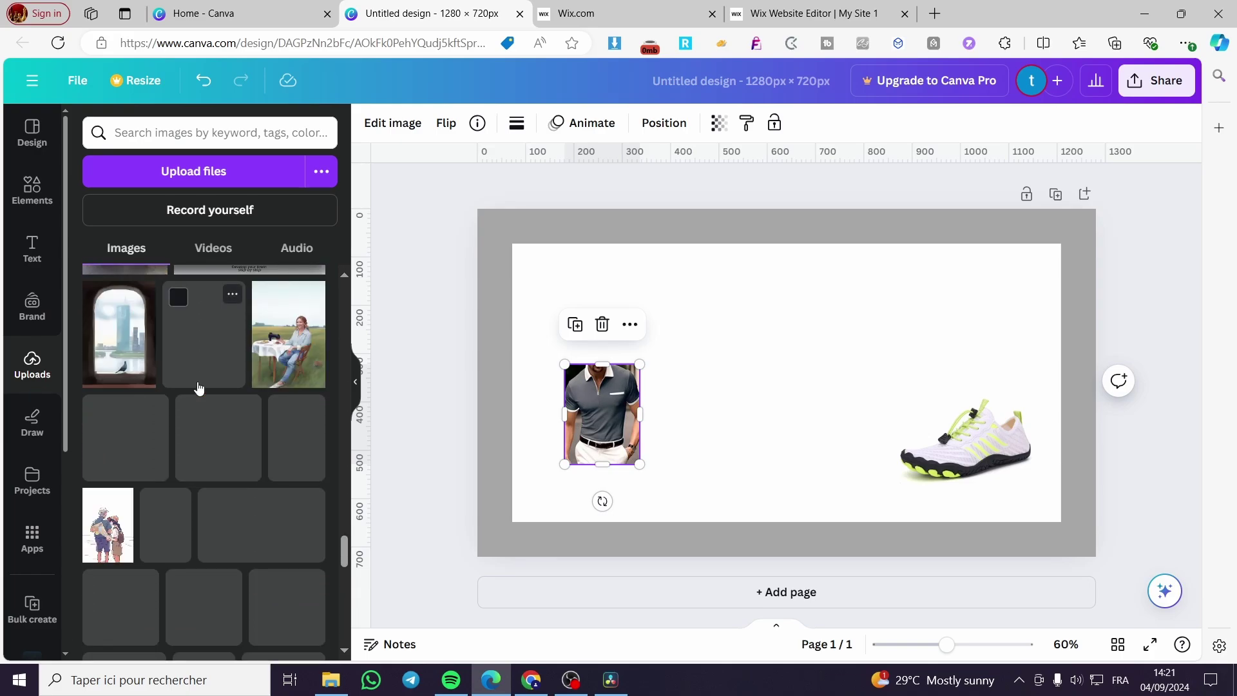
scroll(199, 387, down, 5)
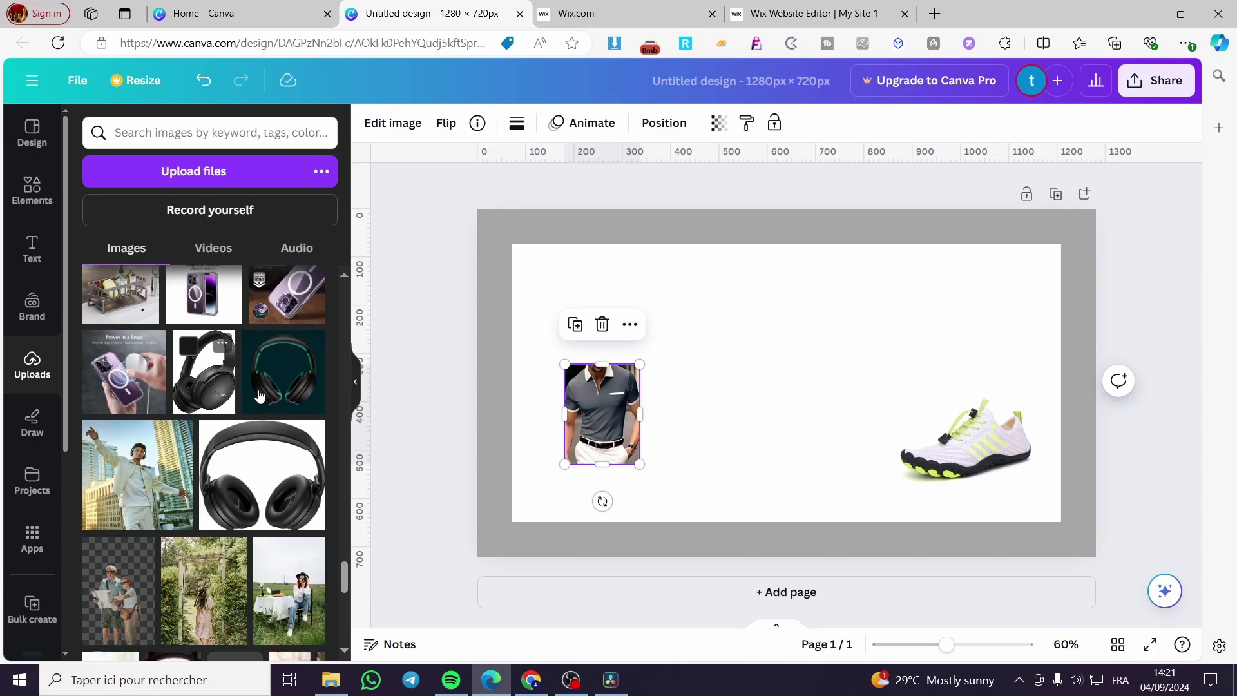
click(279, 385)
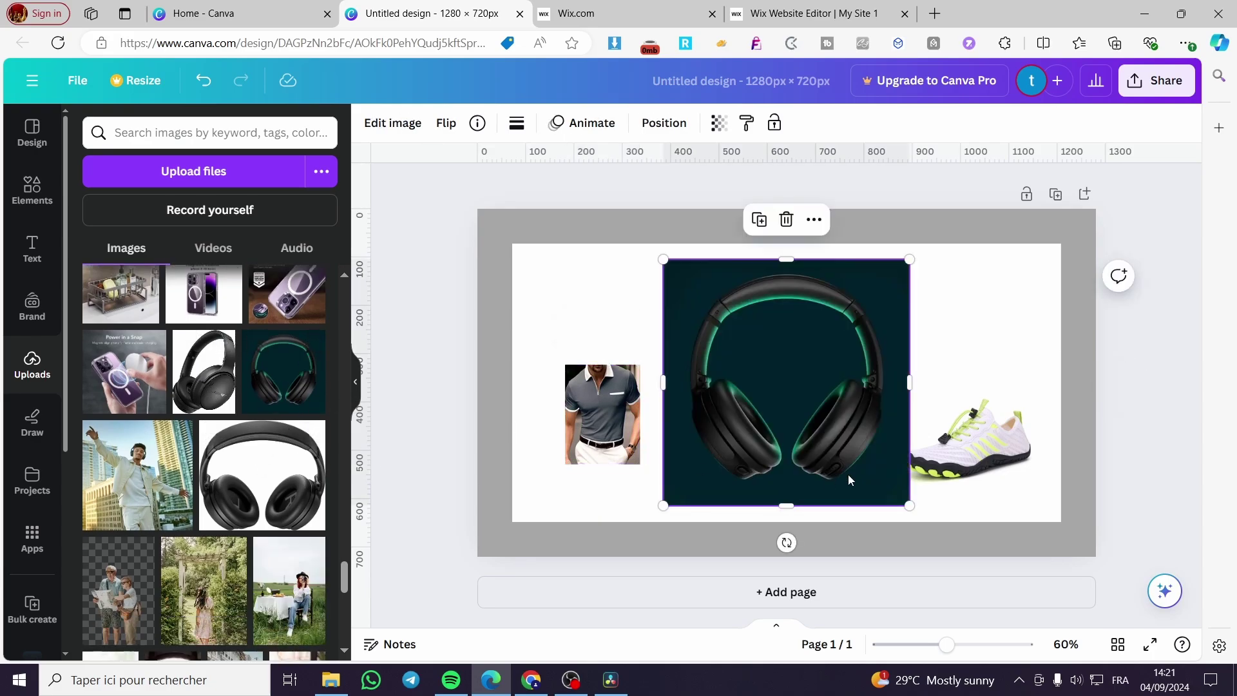
drag(916, 515, 953, 507)
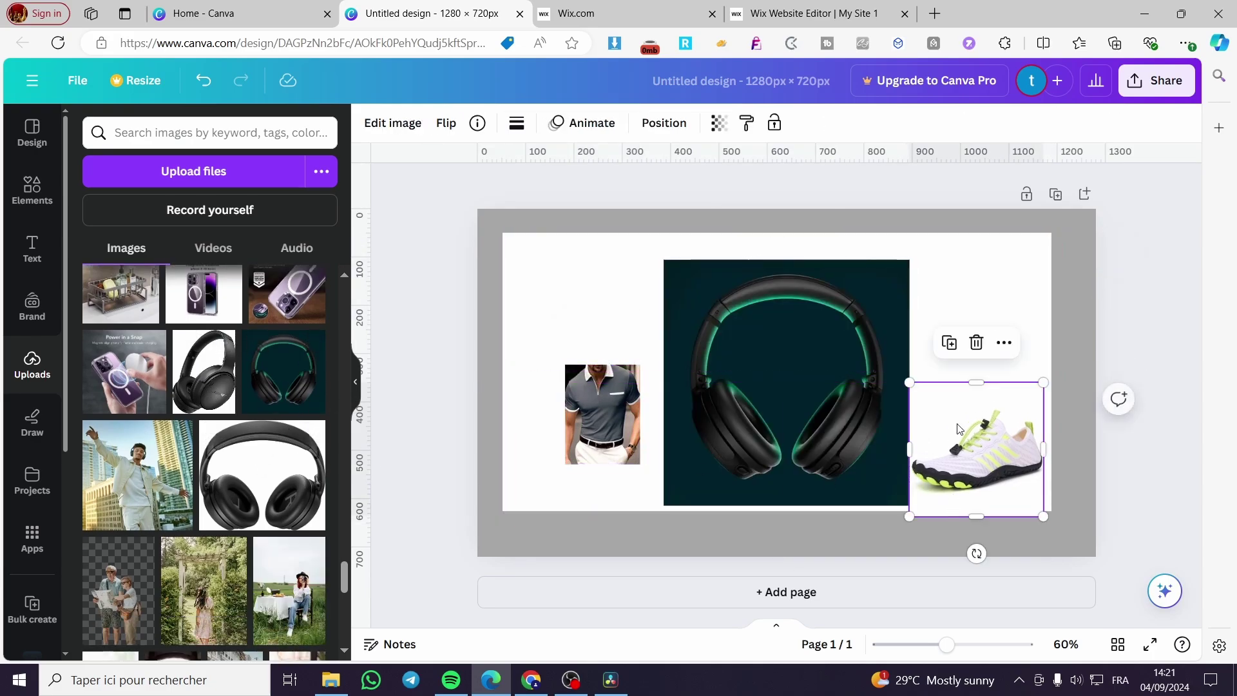
mouse_move(972, 292)
mouse_down()
mouse_move(988, 311)
mouse_move(980, 303)
mouse_up()
click(862, 358)
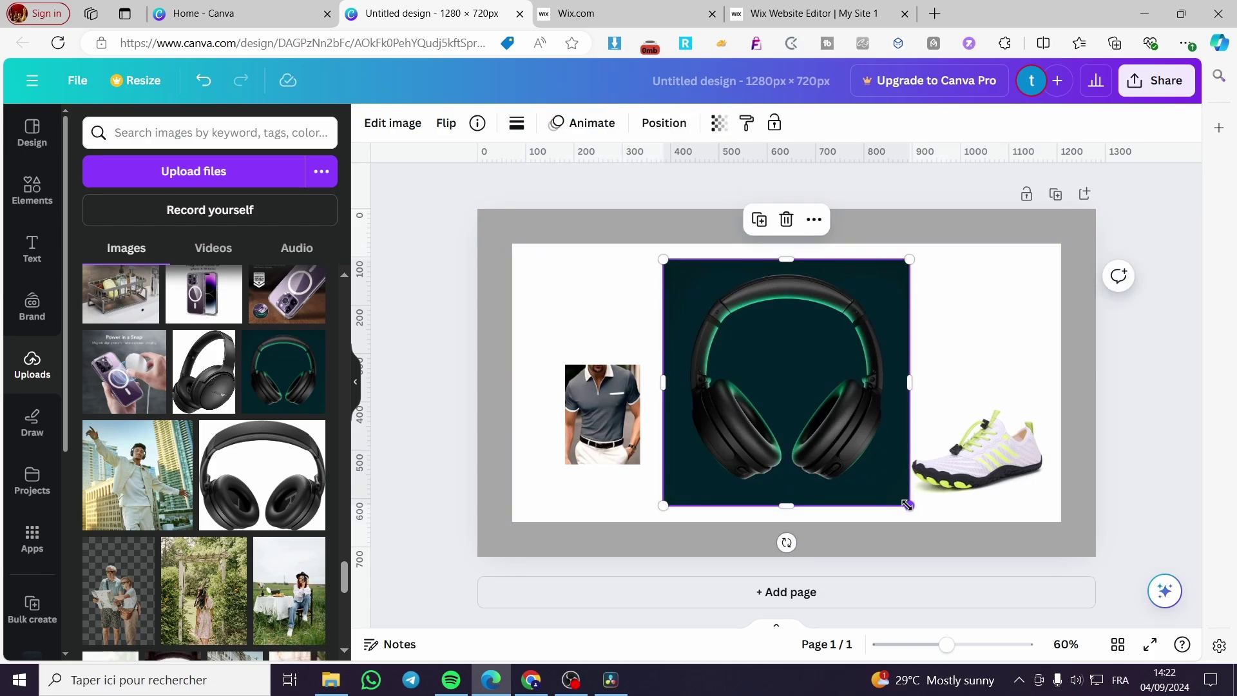
drag(907, 504, 797, 394)
drag(751, 346, 785, 359)
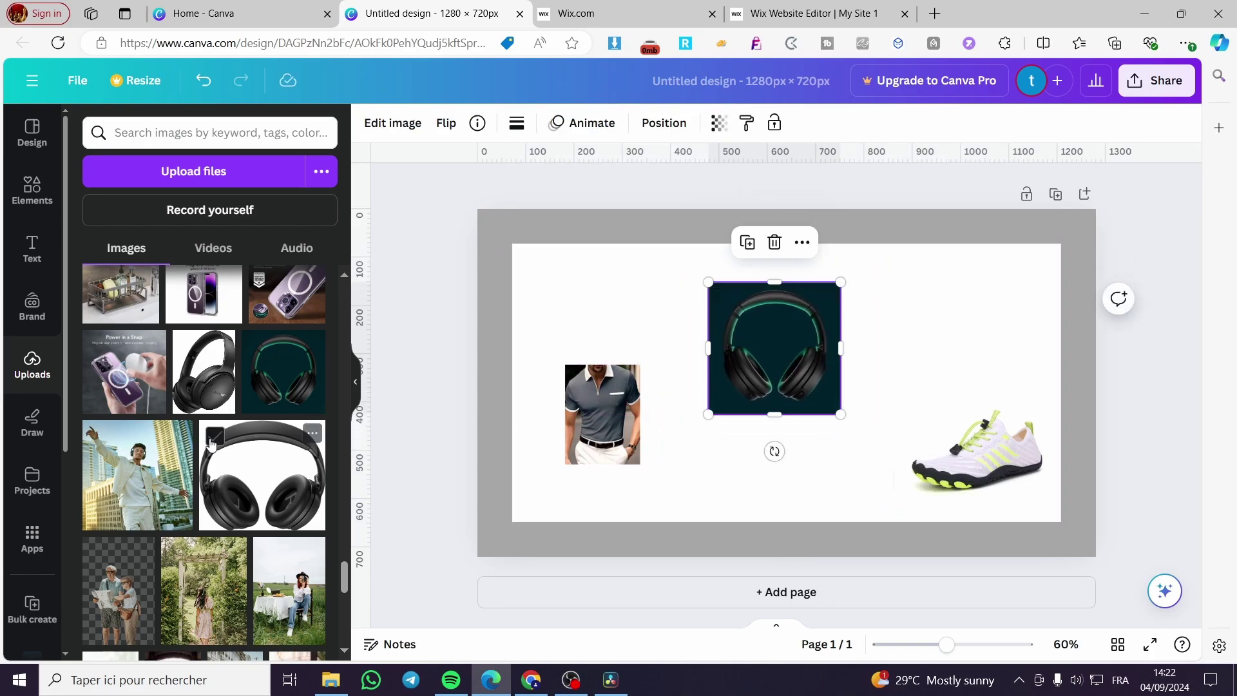
- Replace the dark green headphones image with the uploaded black headphones on a white background, placed near the middle of the design
scroll(211, 443, up, 2)
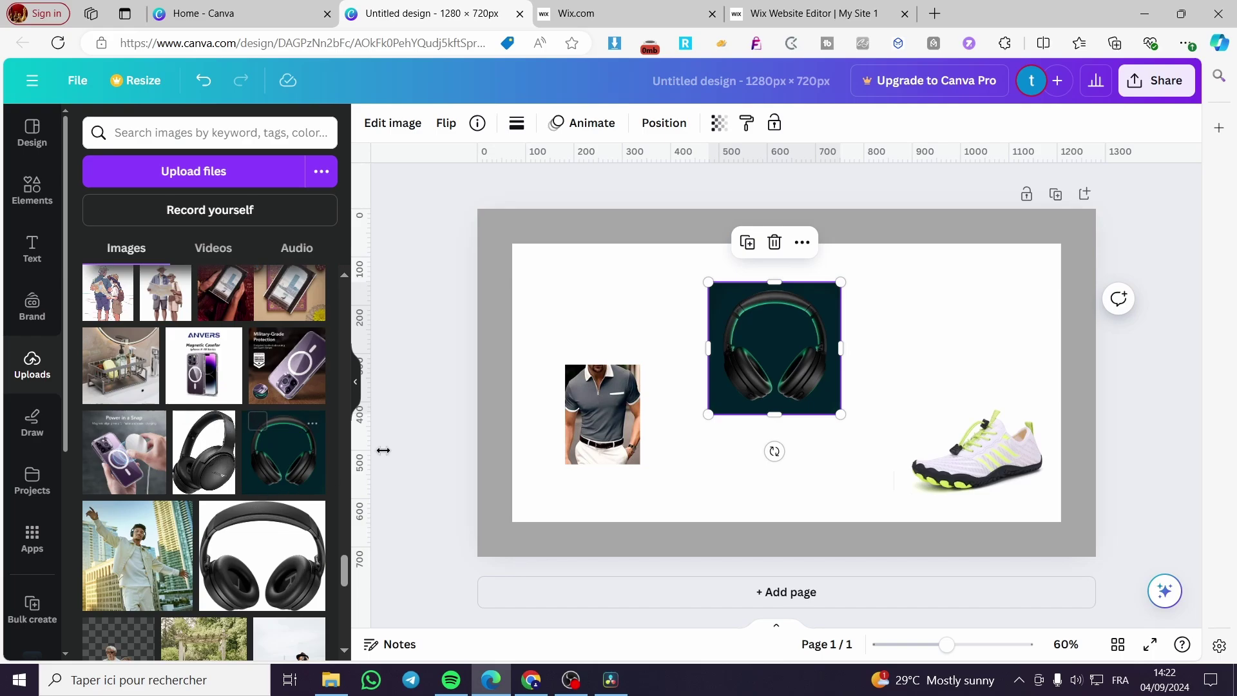
click(775, 242)
click(203, 451)
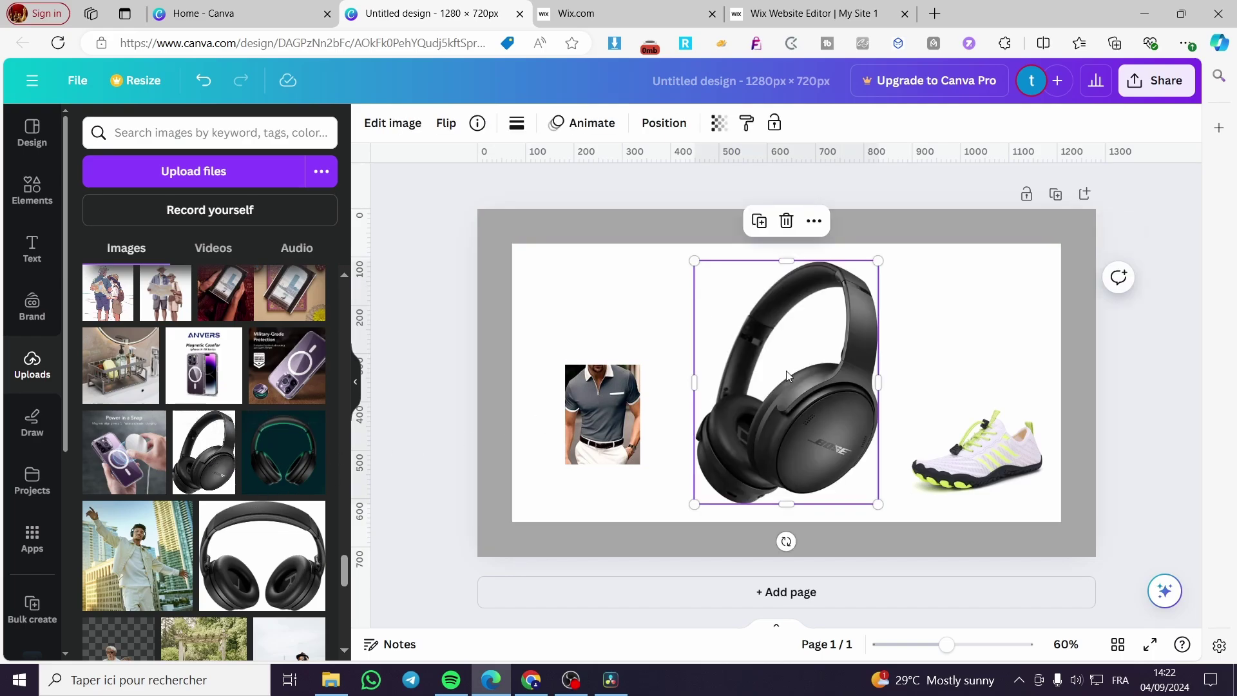
drag(787, 376, 797, 345)
- Add the uploaded smartwatch image to the design, reduced and placed above the sneaker
scroll(194, 456, down, 5)
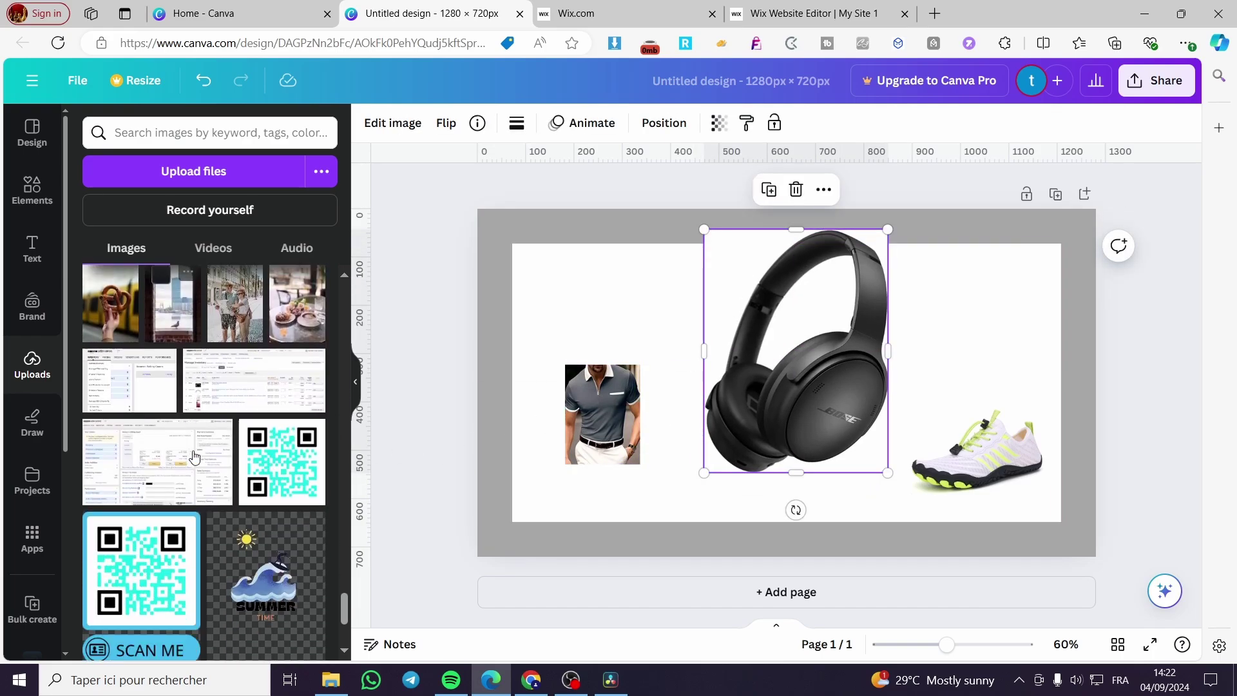
scroll(195, 456, down, 5)
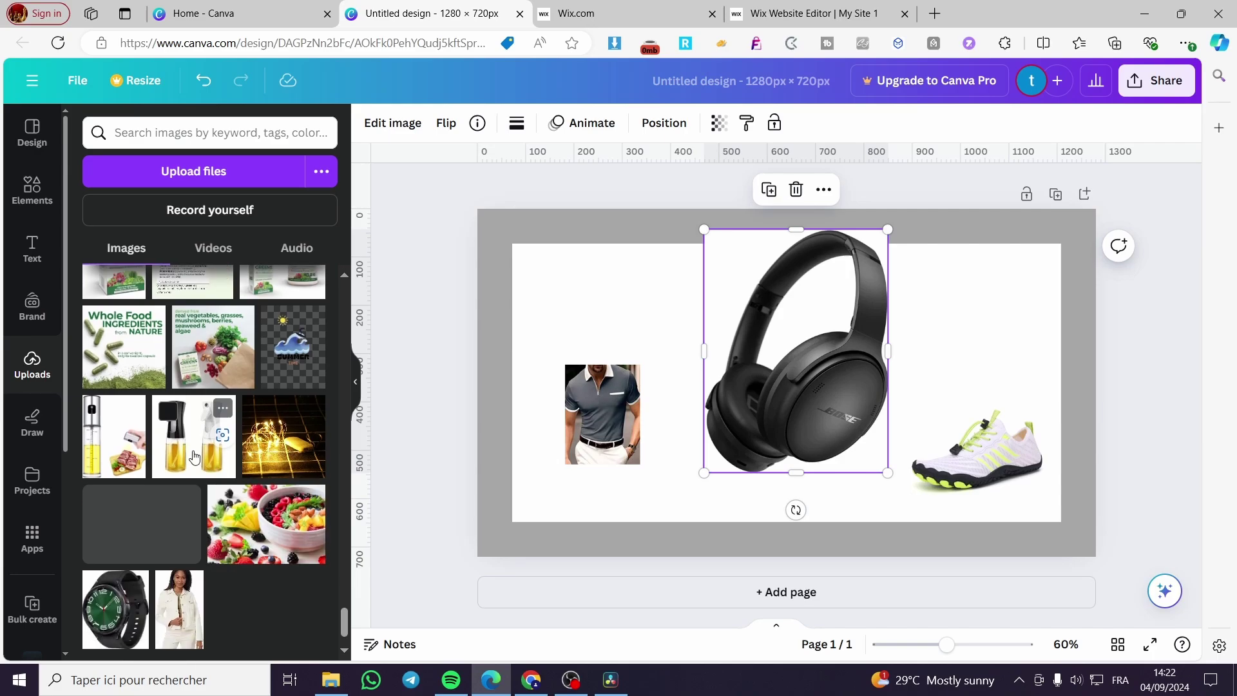
scroll(194, 456, down, 1)
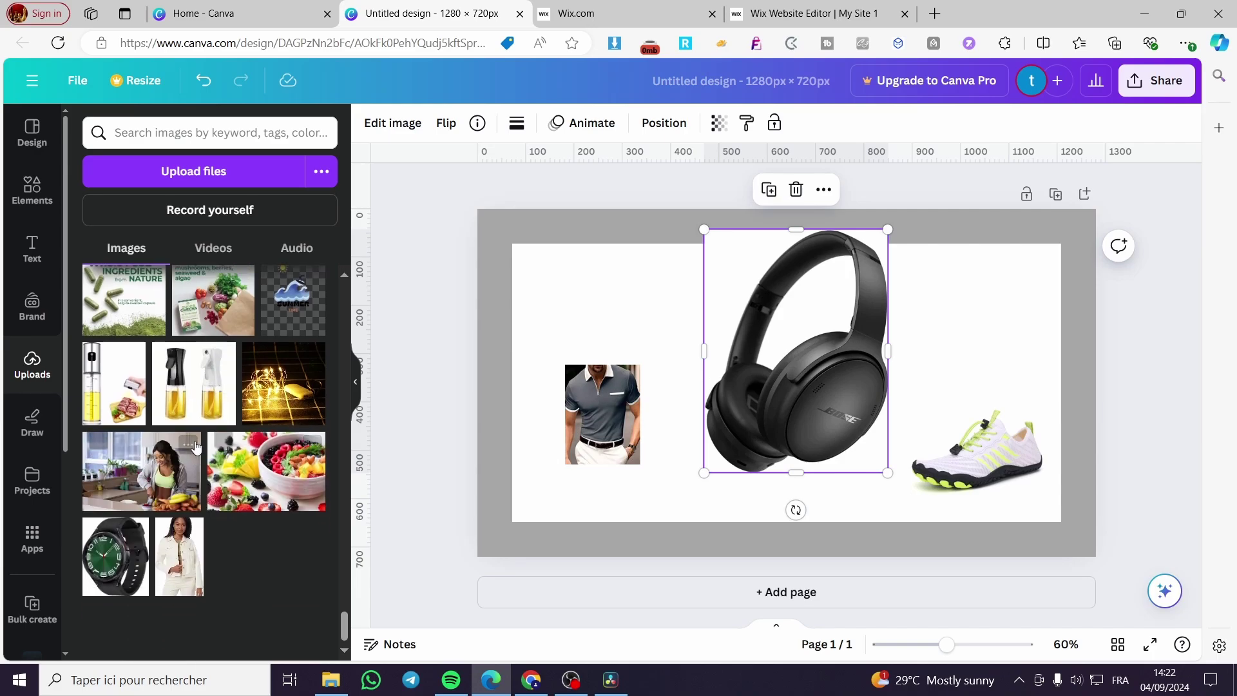
scroll(195, 446, down, 1)
click(115, 554)
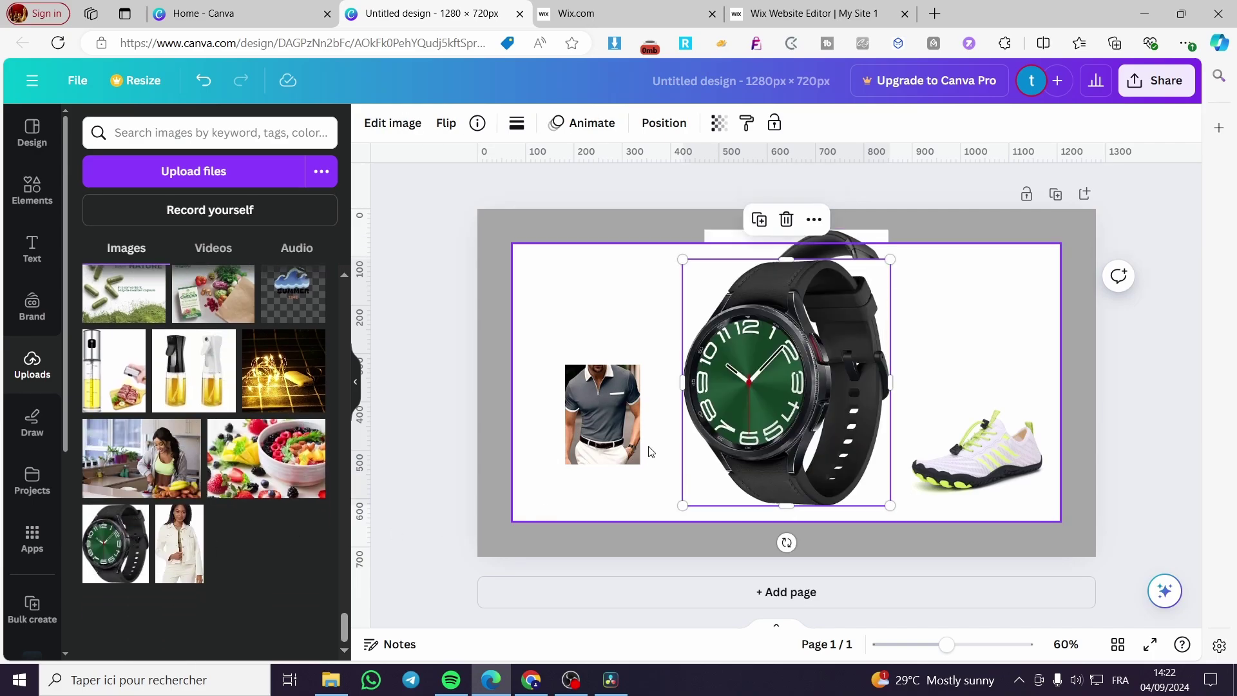
click(355, 384)
drag(742, 505, 866, 358)
- Shrink the headphones to about half size and move them to the left edge, shifting the polo shirt photo right of centre
click(713, 435)
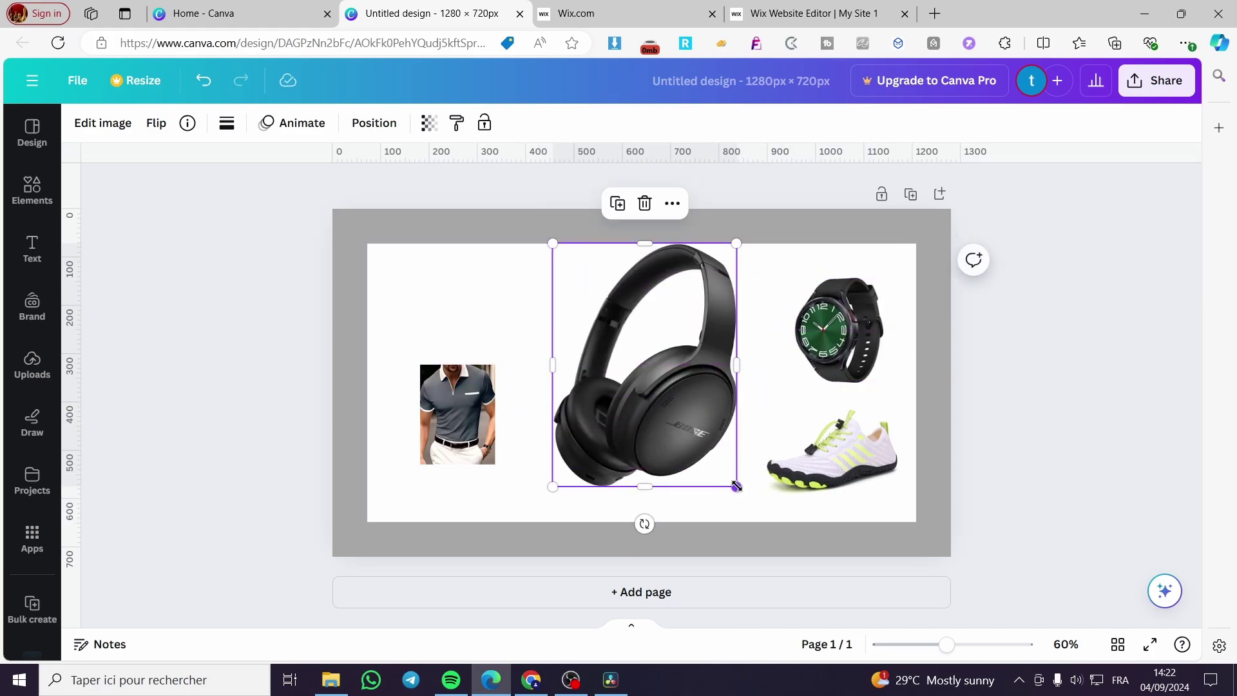
drag(736, 487, 582, 345)
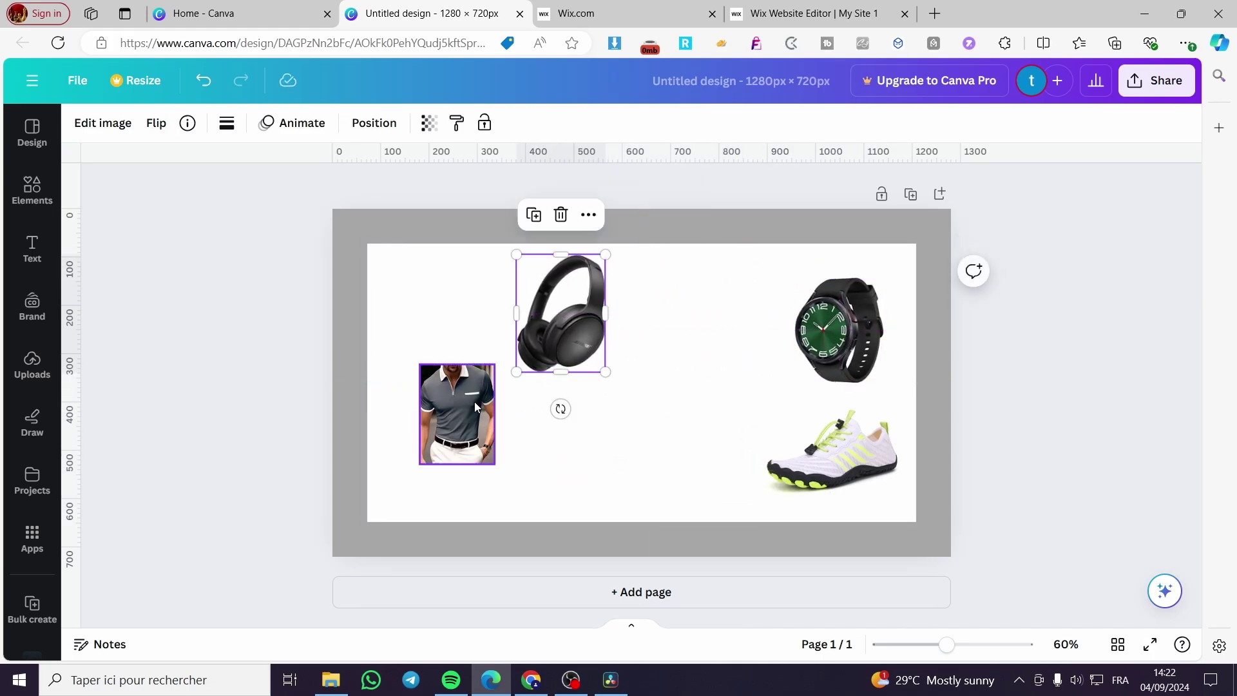
drag(467, 398, 694, 383)
drag(560, 309, 449, 396)
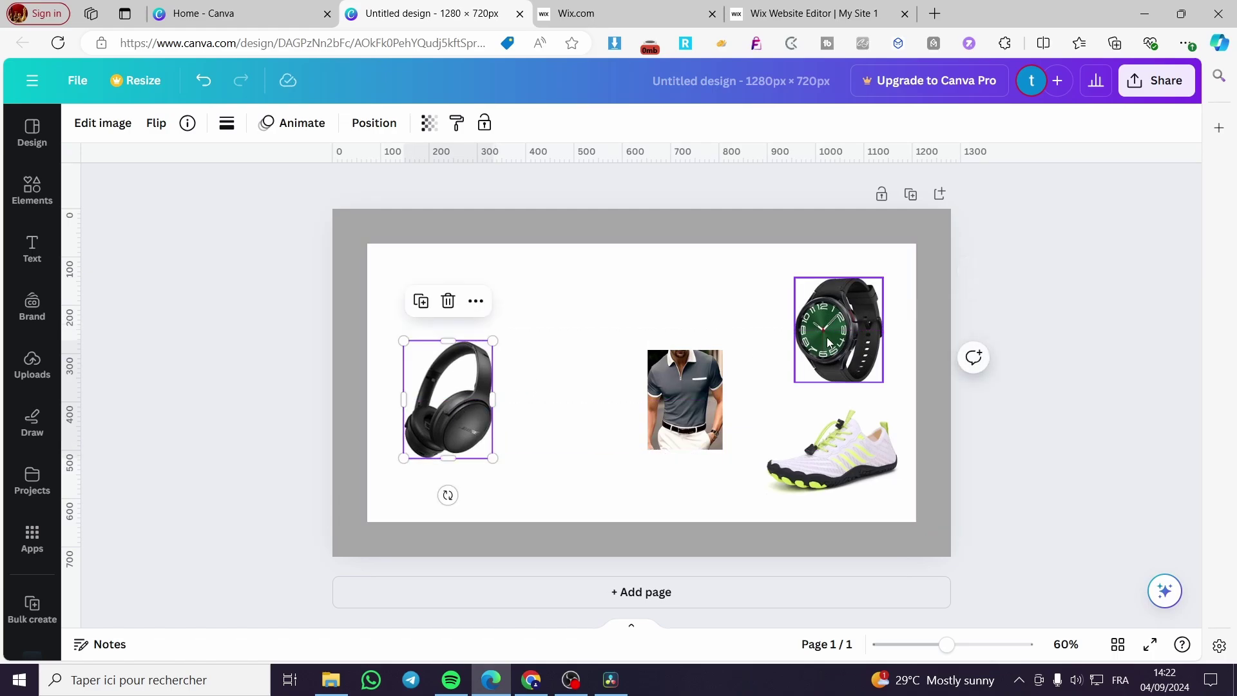
- Place the smartwatch directly above the headphones on the left, and move the polo shirt photo to the middle and enlarge it
drag(829, 330, 513, 290)
drag(683, 399, 626, 314)
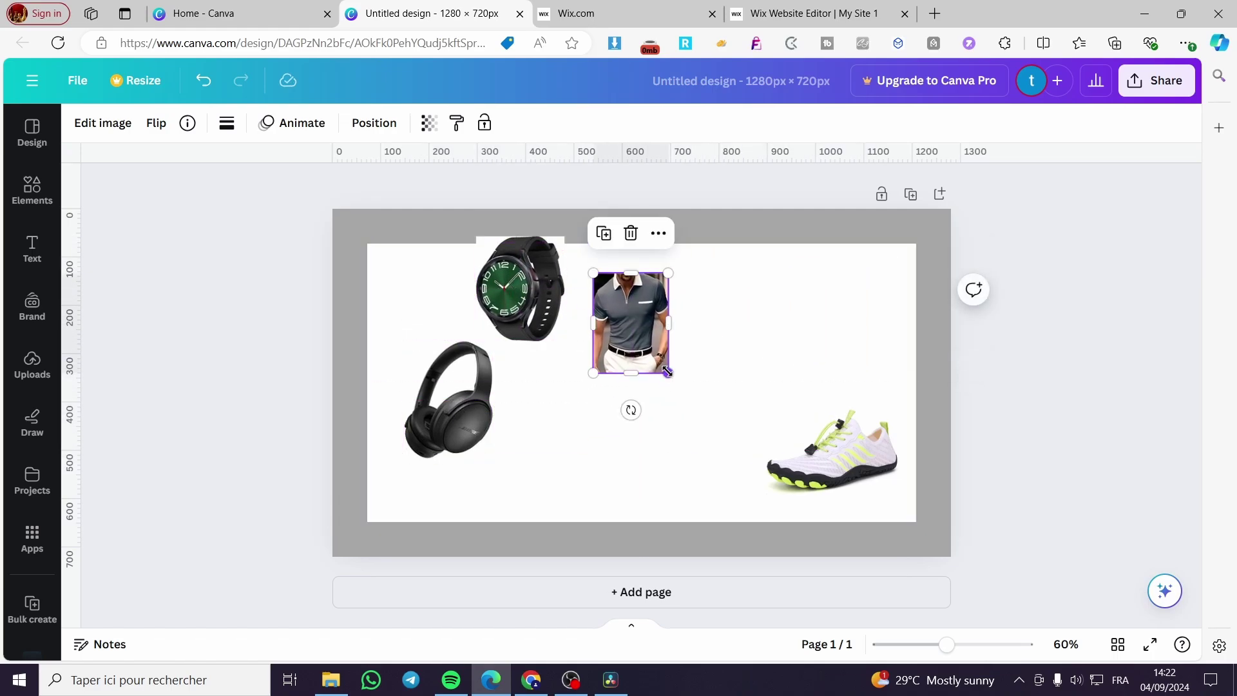
drag(670, 373, 718, 489)
drag(515, 289, 438, 309)
- Adjust the polo shirt photo's size and centre it horizontally near the rectangle's lower edge, leaving room above for a title
click(708, 376)
drag(708, 375, 676, 360)
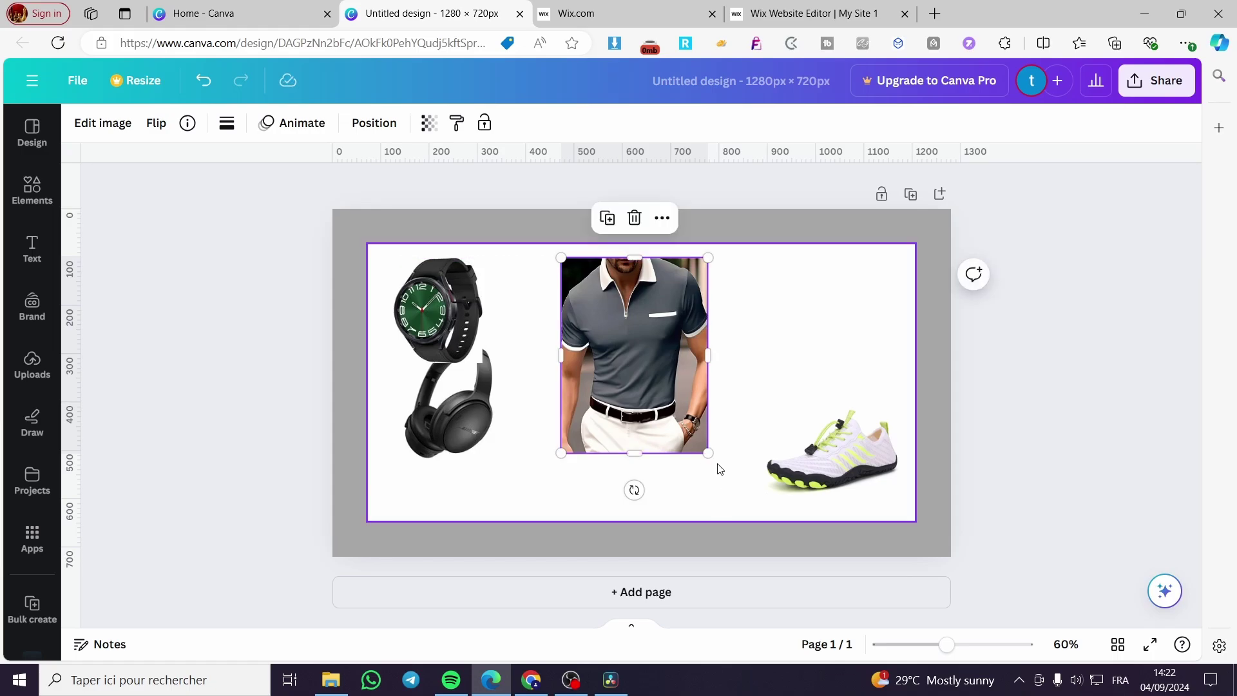
drag(707, 451, 736, 492)
drag(671, 431, 666, 457)
drag(727, 513, 704, 491)
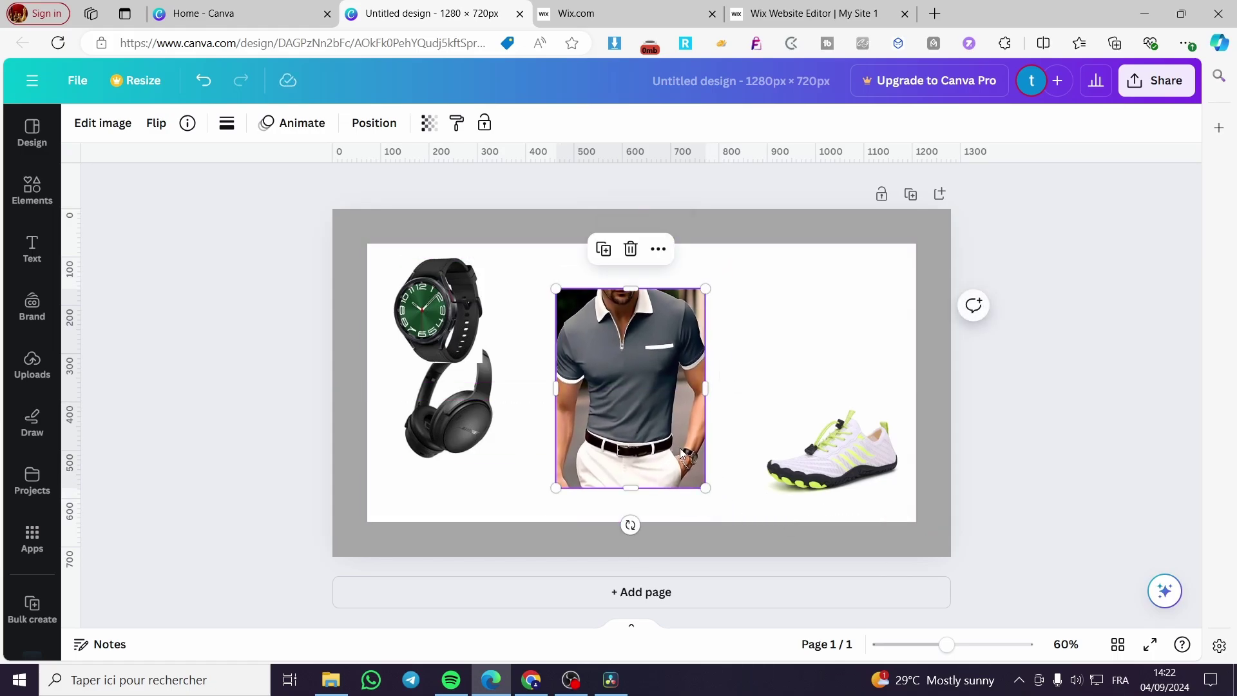
drag(678, 445, 690, 467)
- Add the heading "Buy this" above the polo shirt photo and move the sneaker up to about mid-height of the rectangle
click(26, 250)
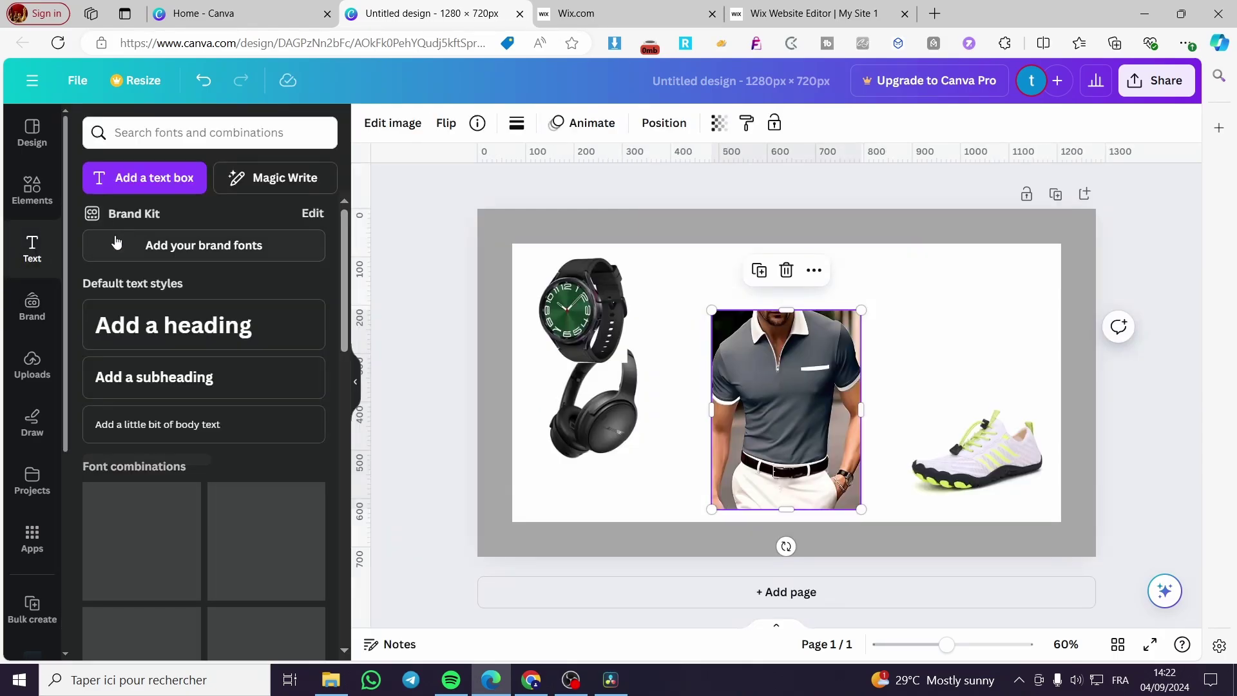
click(218, 327)
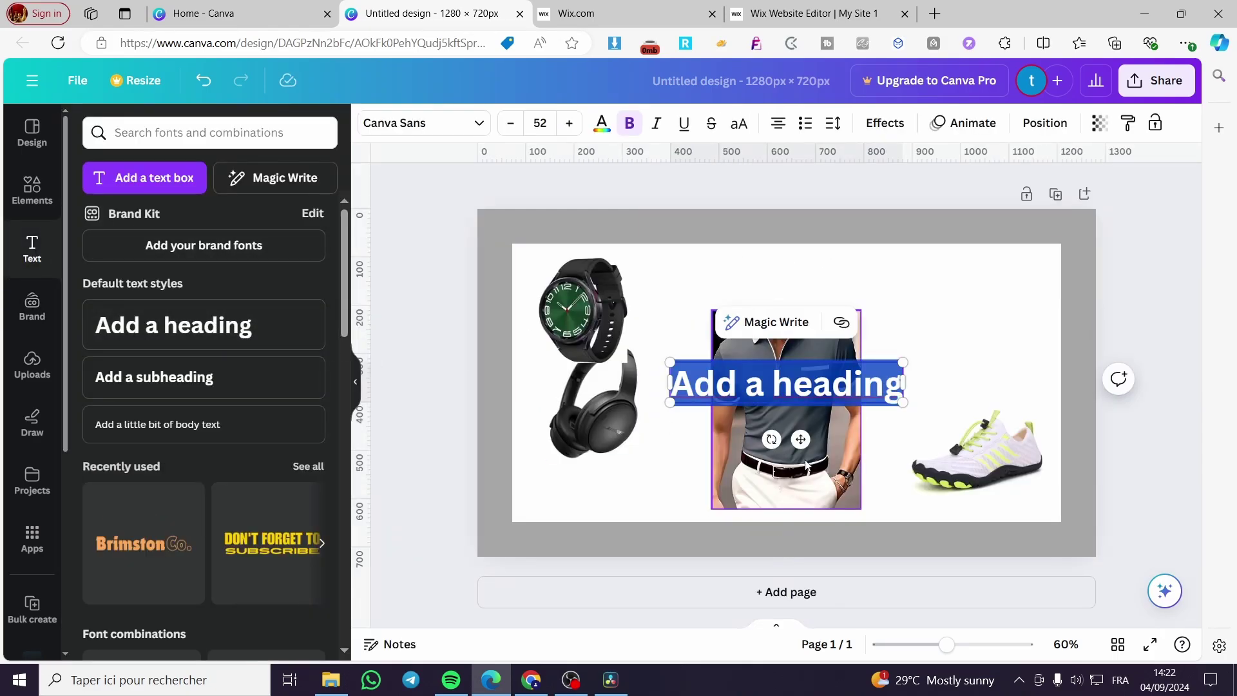
text(Buy this)
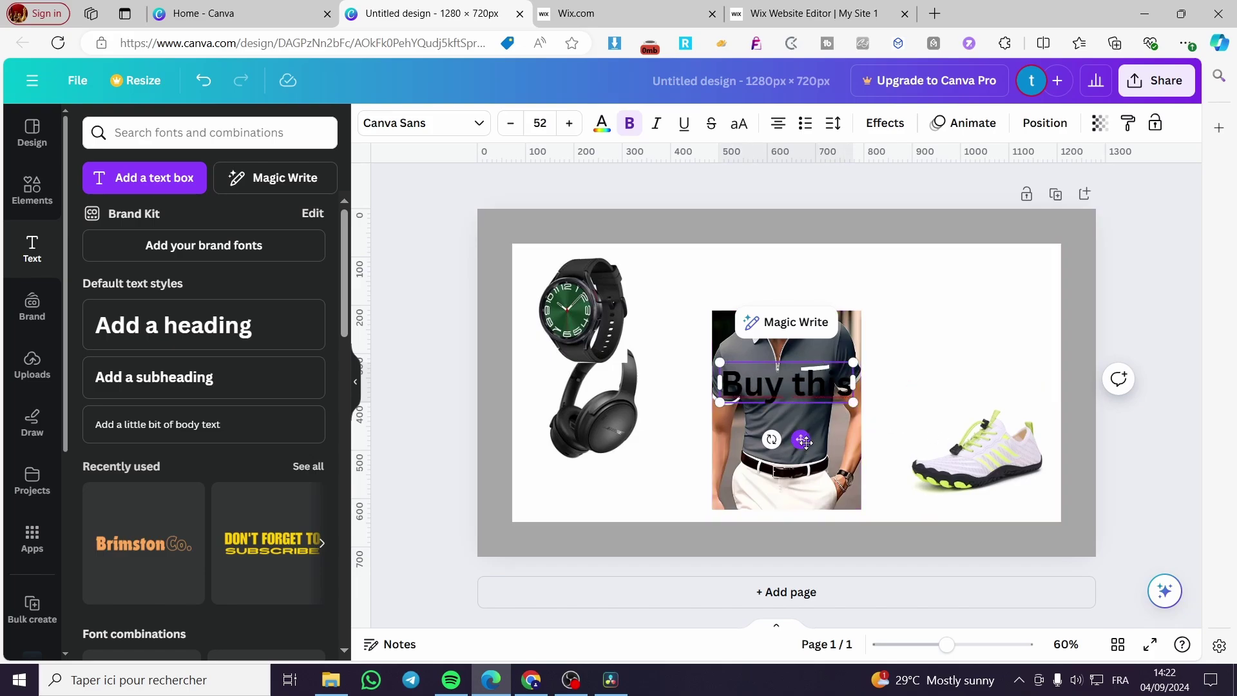
drag(803, 441, 795, 331)
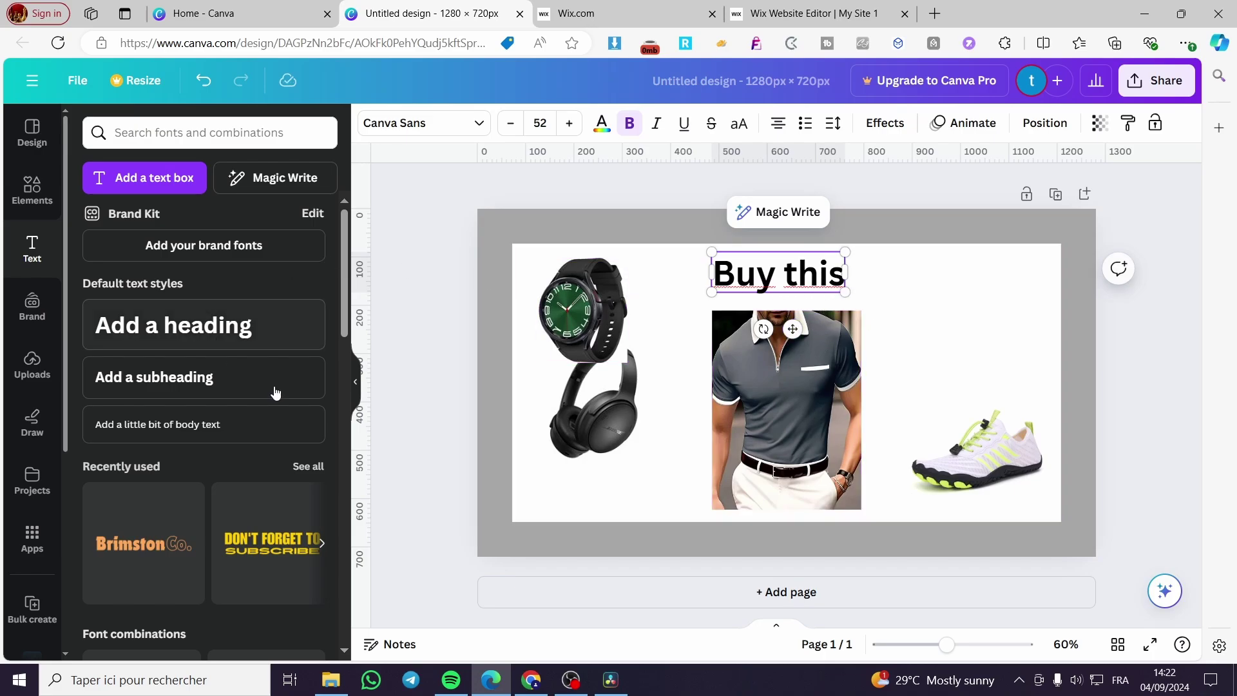
drag(990, 449, 999, 402)
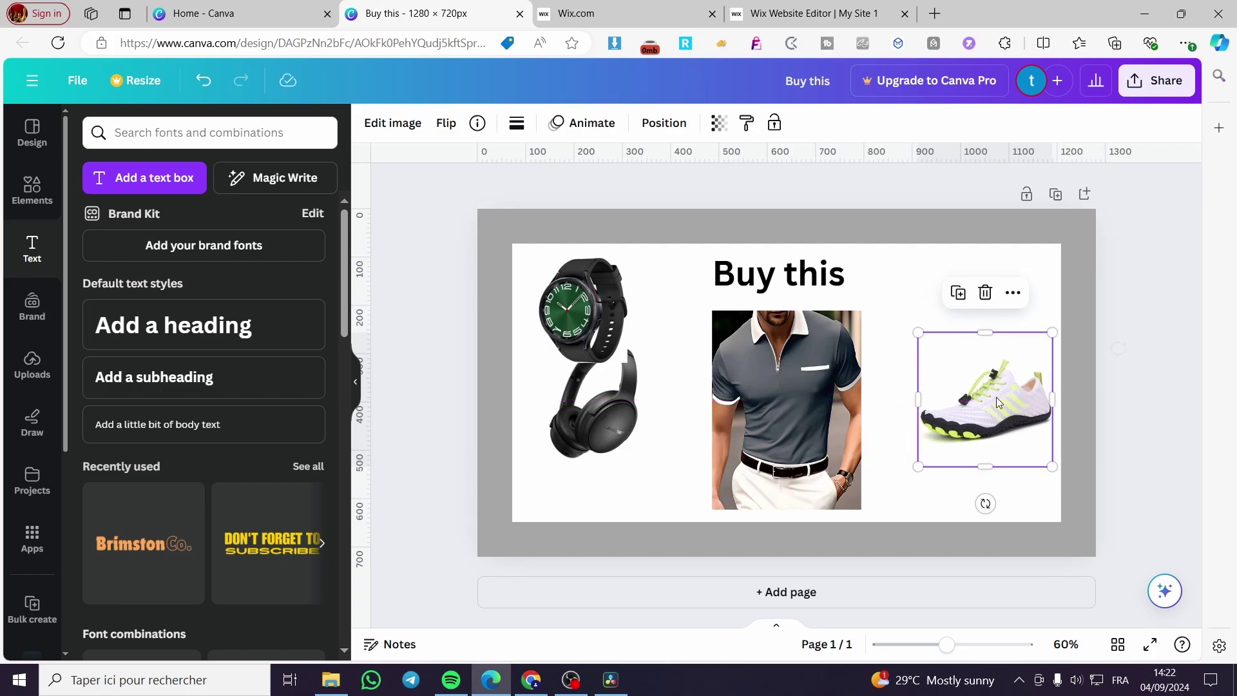
- Shift the smartwatch slightly right and lower the headphones to leave a gap between them on the white rectangle
drag(600, 330, 611, 330)
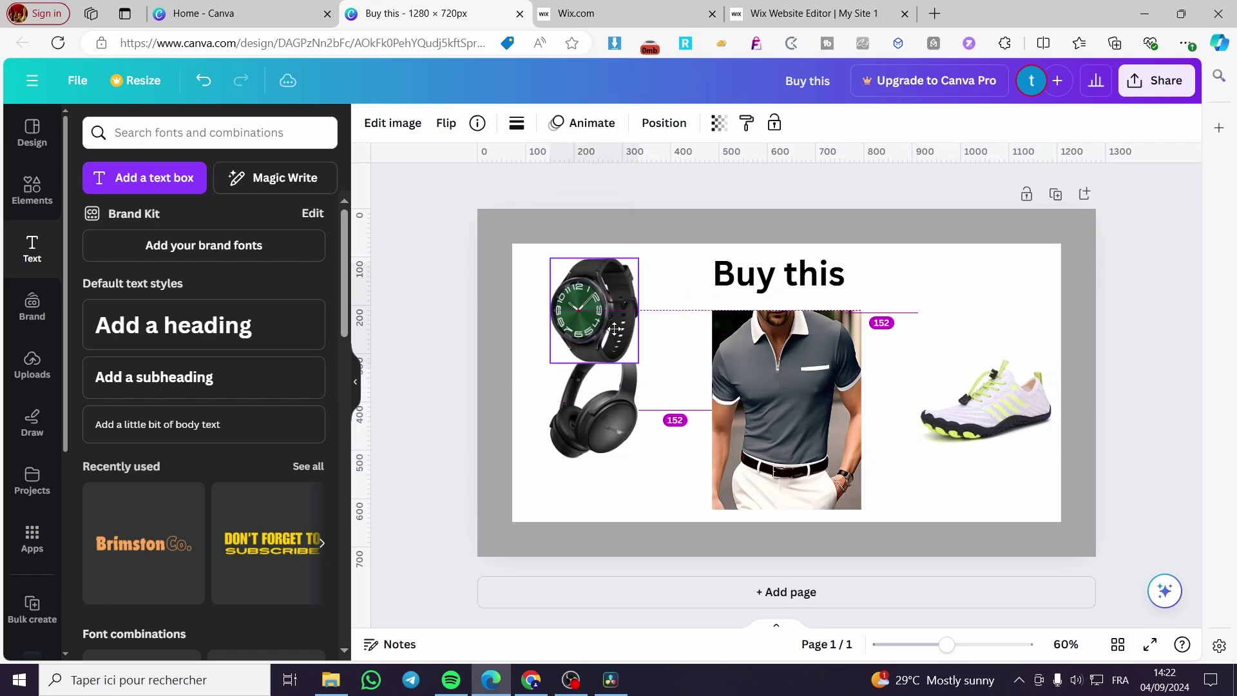
drag(619, 428, 611, 467)
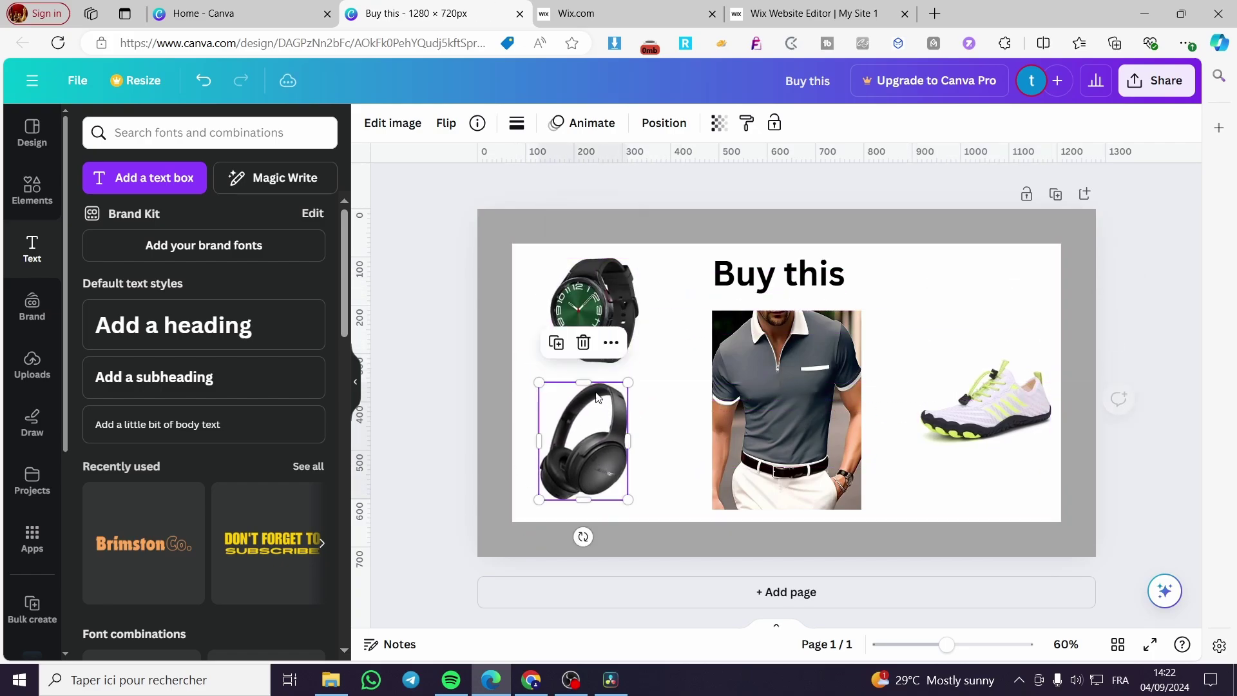
click(605, 332)
drag(605, 332, 639, 339)
drag(622, 427, 622, 436)
drag(627, 315, 609, 310)
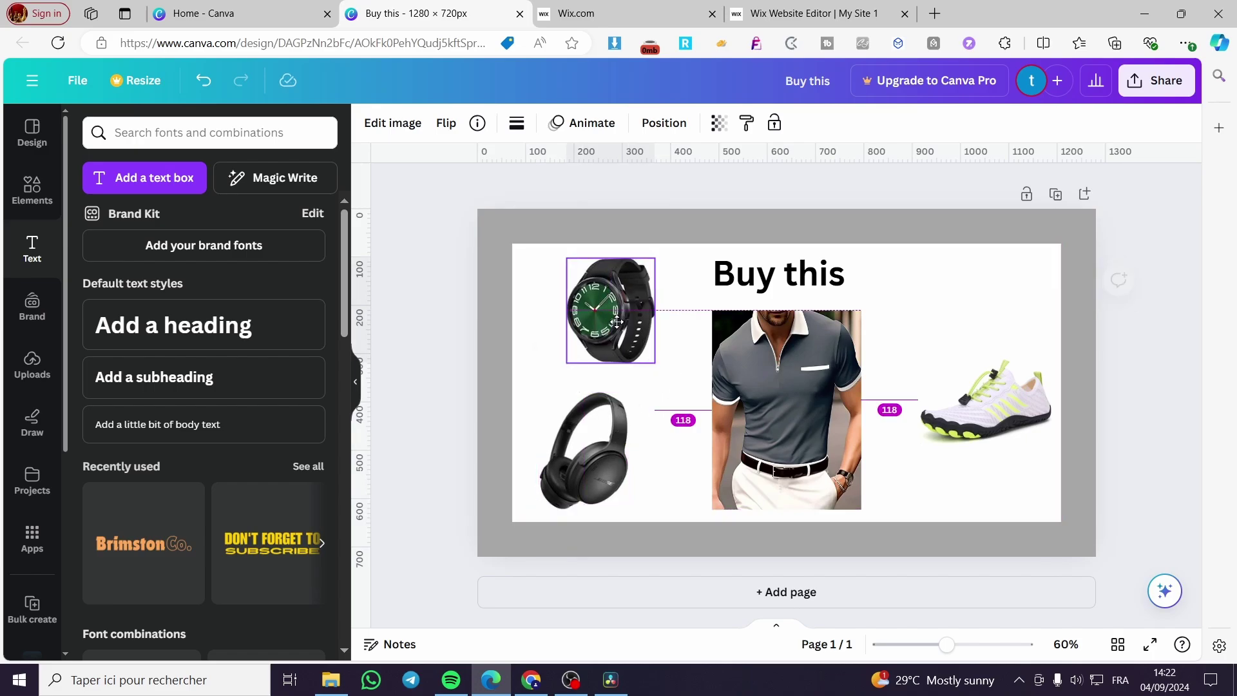
click(34, 194)
click(224, 143)
text(arr)
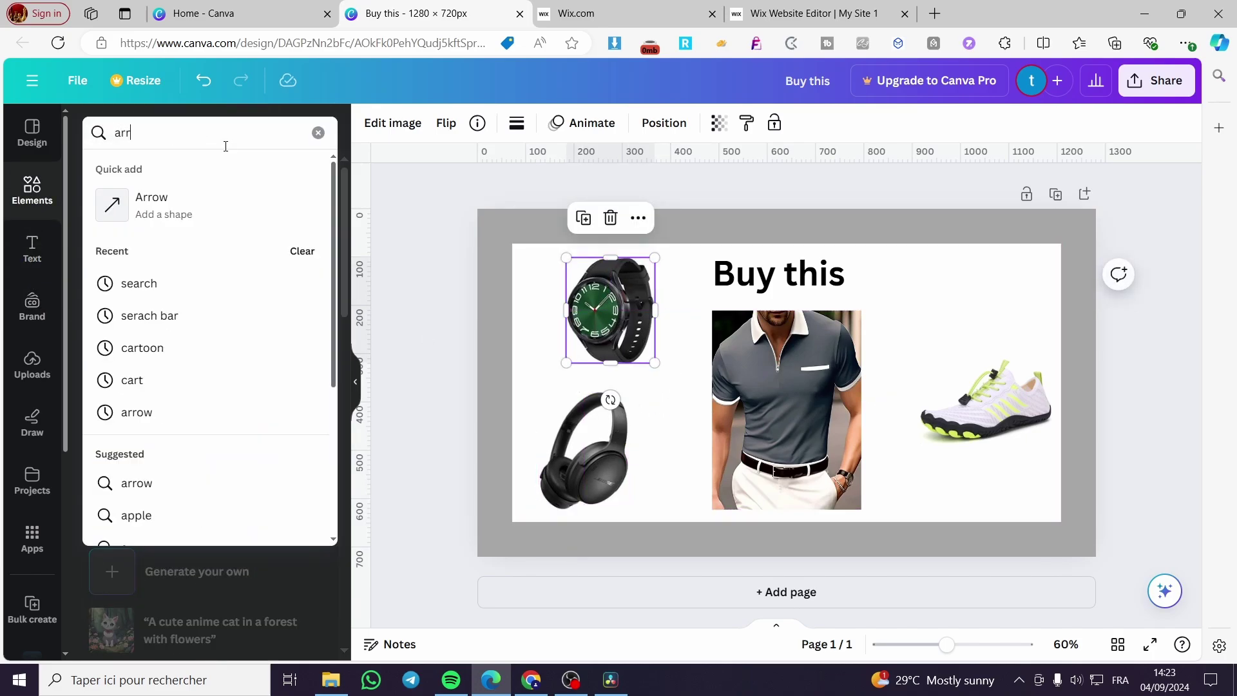
text(ows)
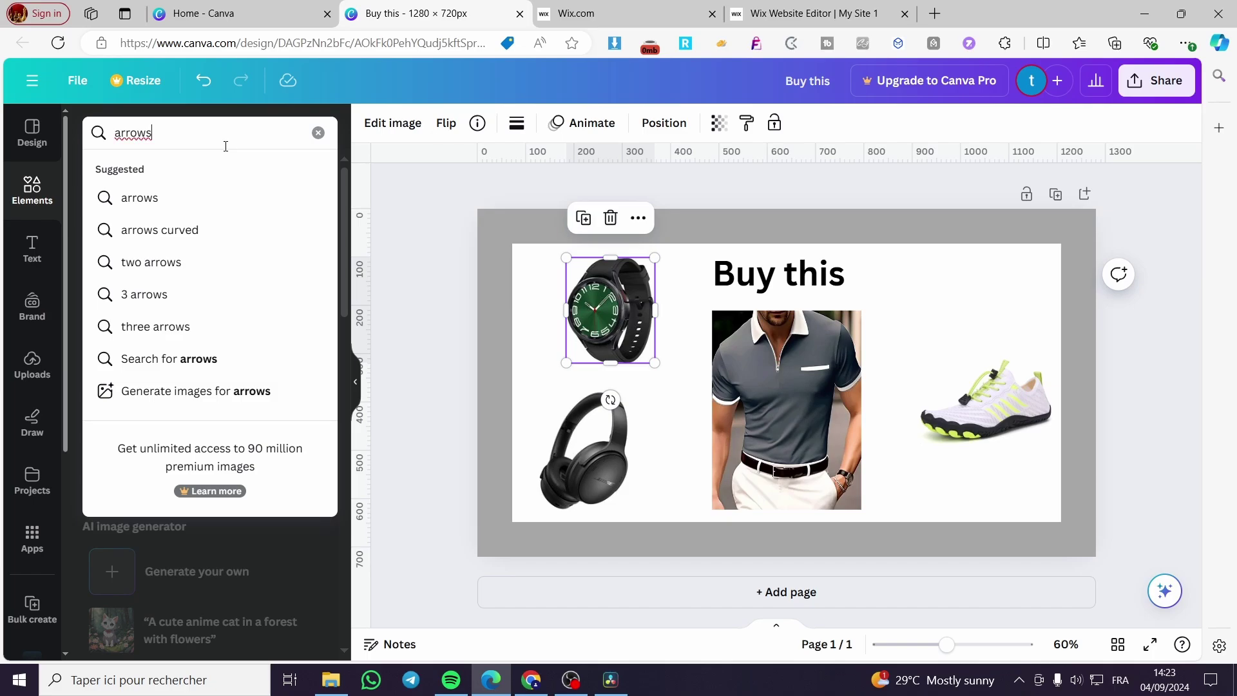
- Change the heading text above the polo shirt photo to "Buy Our Bundle"
click(768, 285)
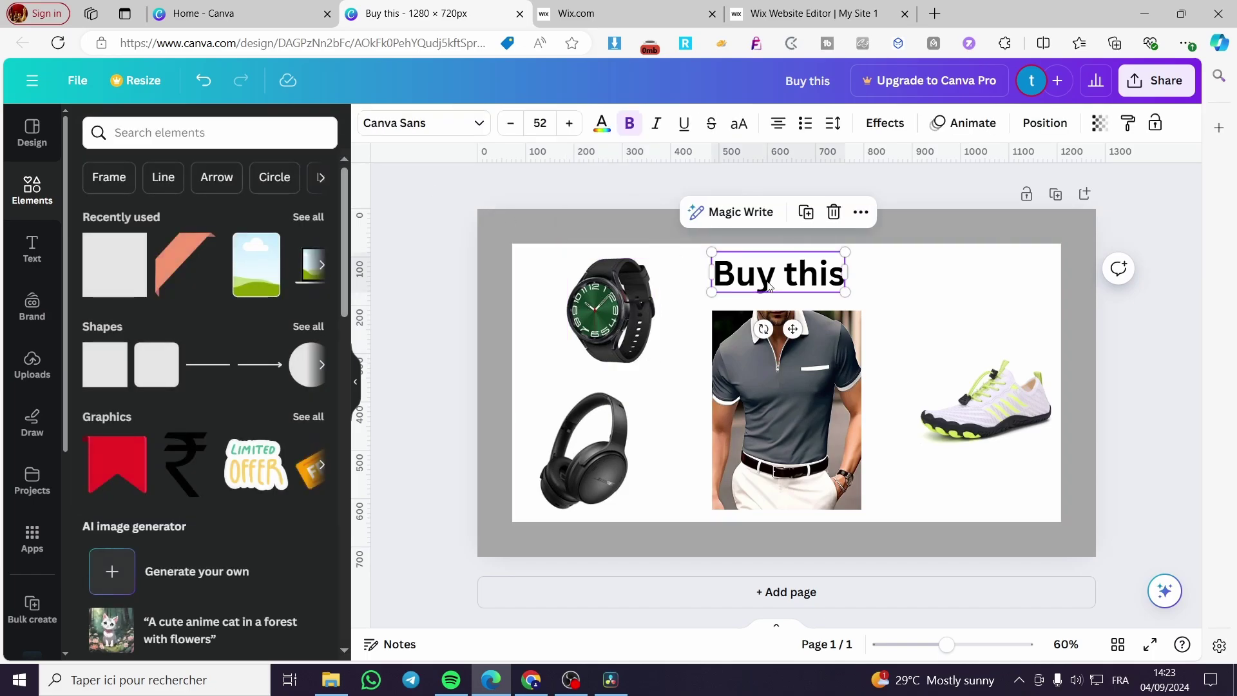
double_click(769, 283)
triple_click(768, 282)
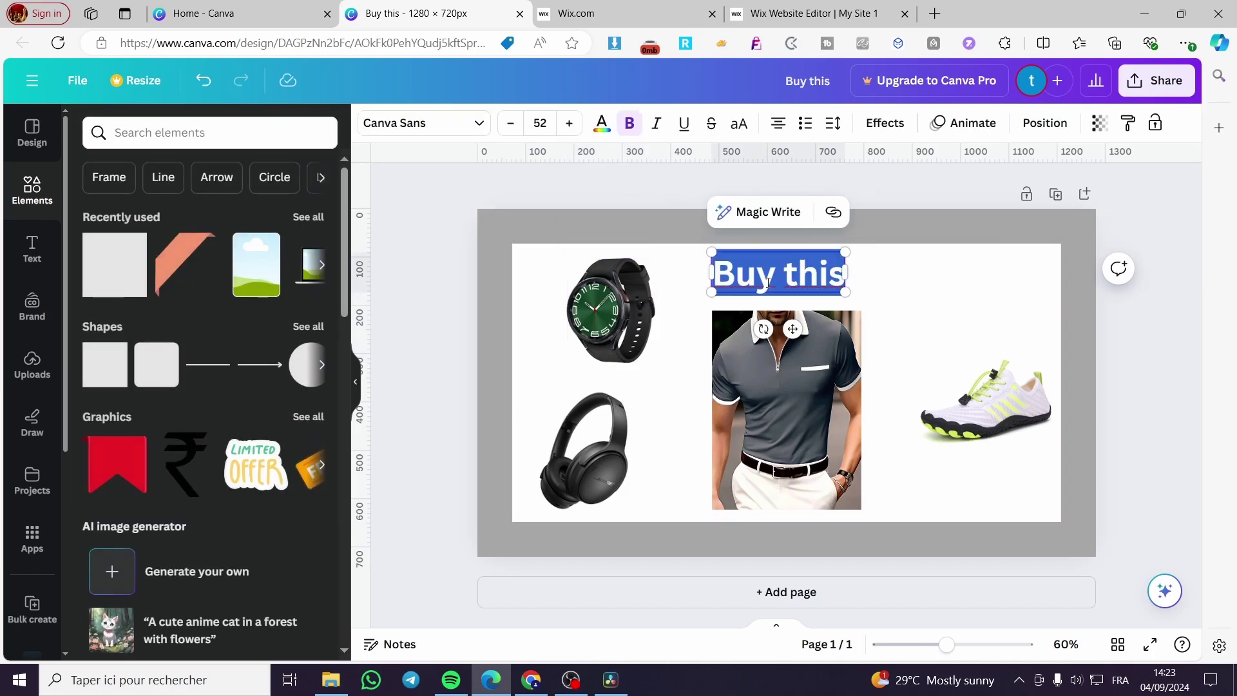
text(Bu)
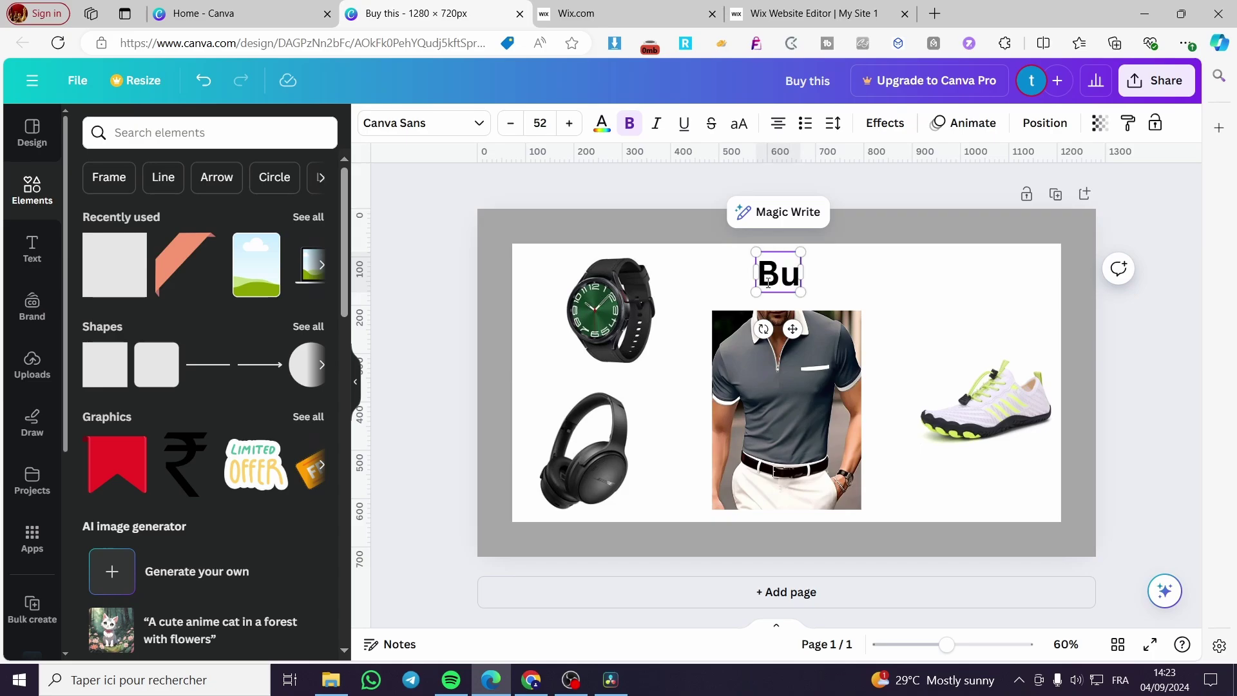
text(y Our)
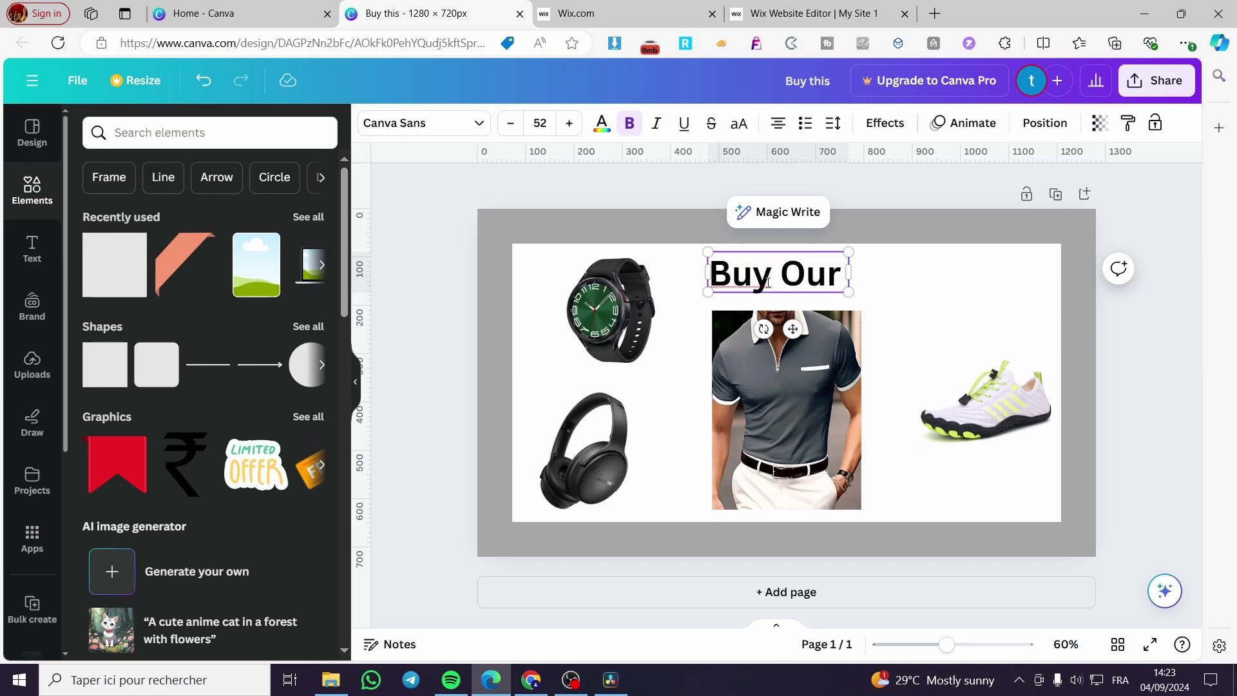
text( Bundle)
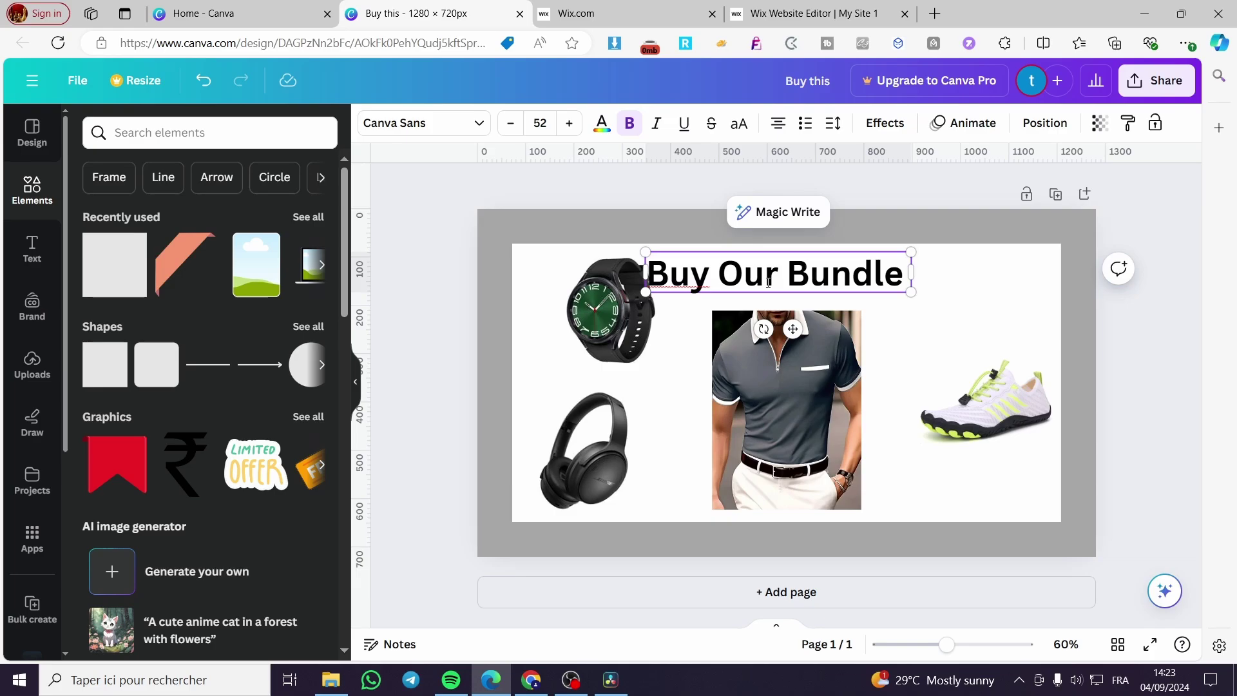
- Swap the two gadgets so the headphones sit above the smartwatch, both close to the polo shirt photo's left side
click(598, 316)
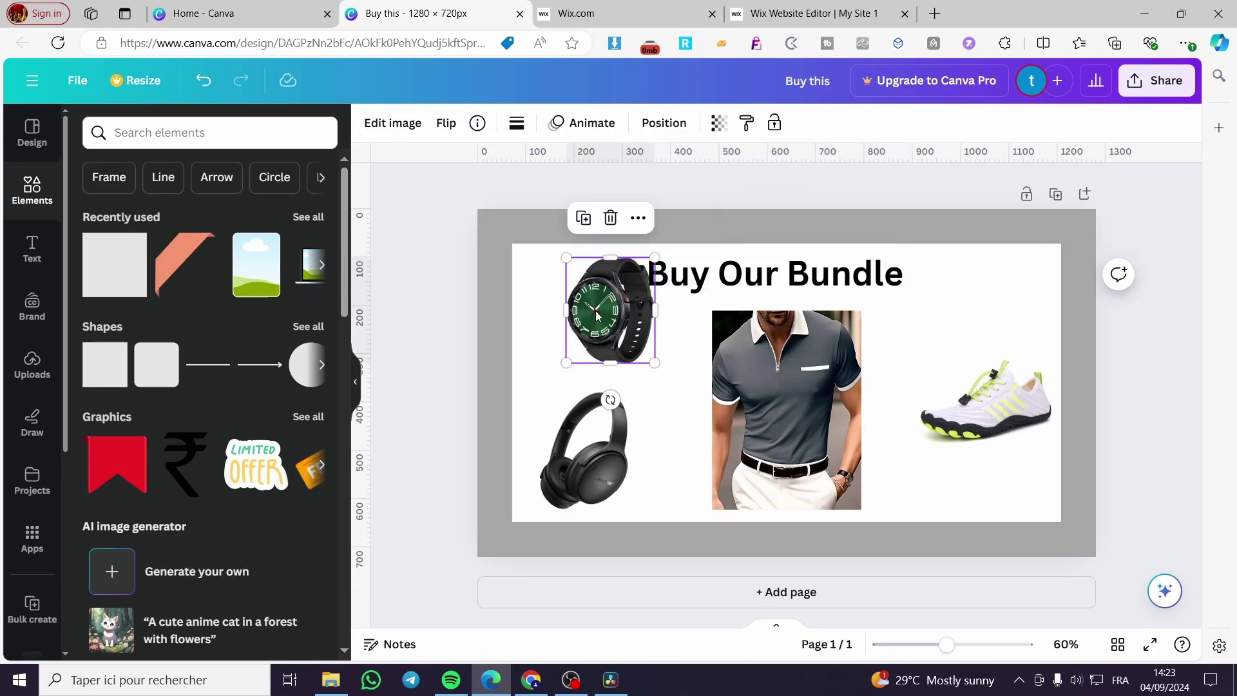
mouse_move(652, 361)
mouse_down()
mouse_move(630, 323)
mouse_move(667, 367)
mouse_up()
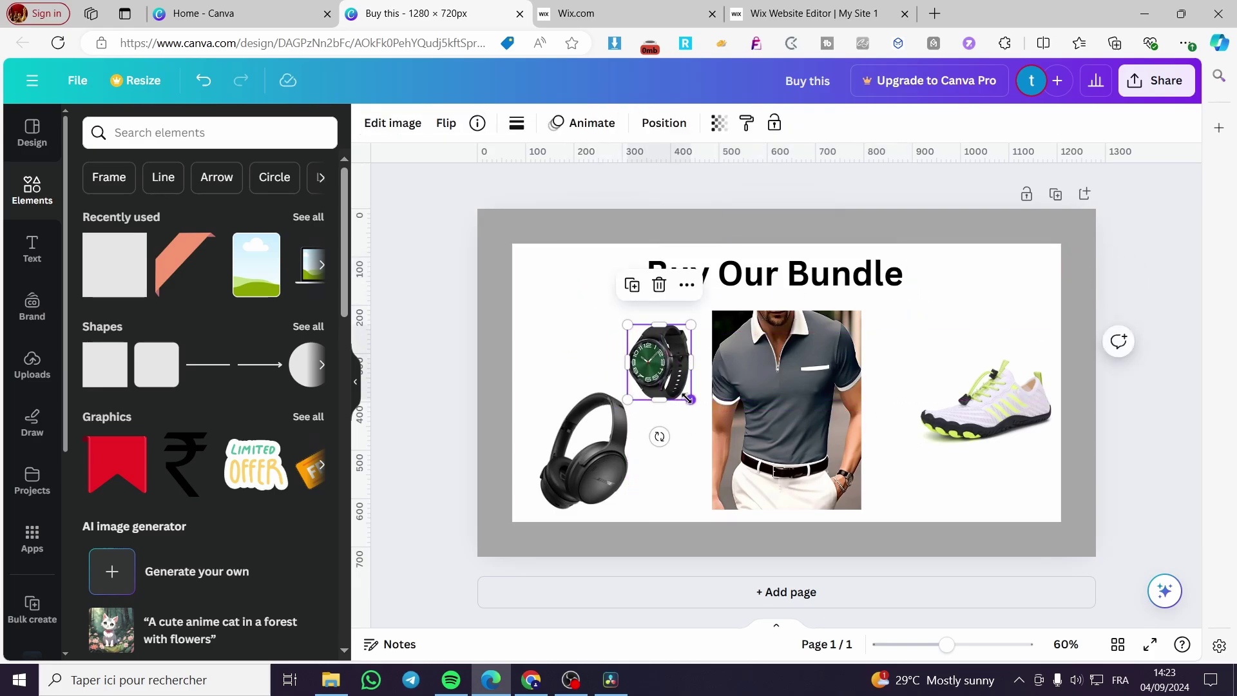
drag(614, 460, 648, 467)
click(663, 391)
drag(572, 383, 644, 332)
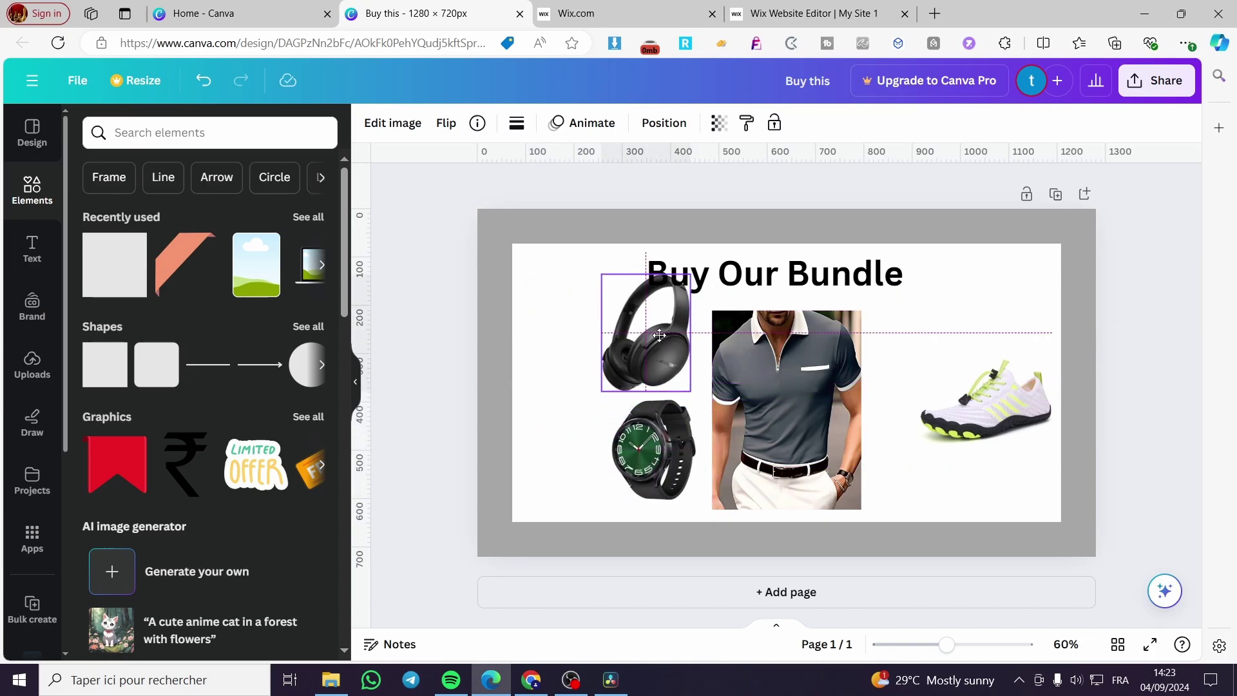
- Shrink the headphones and smartwatch to similar sizes and stack them in a column beside the polo shirt photo, below the heading
drag(690, 391, 662, 359)
drag(637, 315, 644, 345)
click(647, 451)
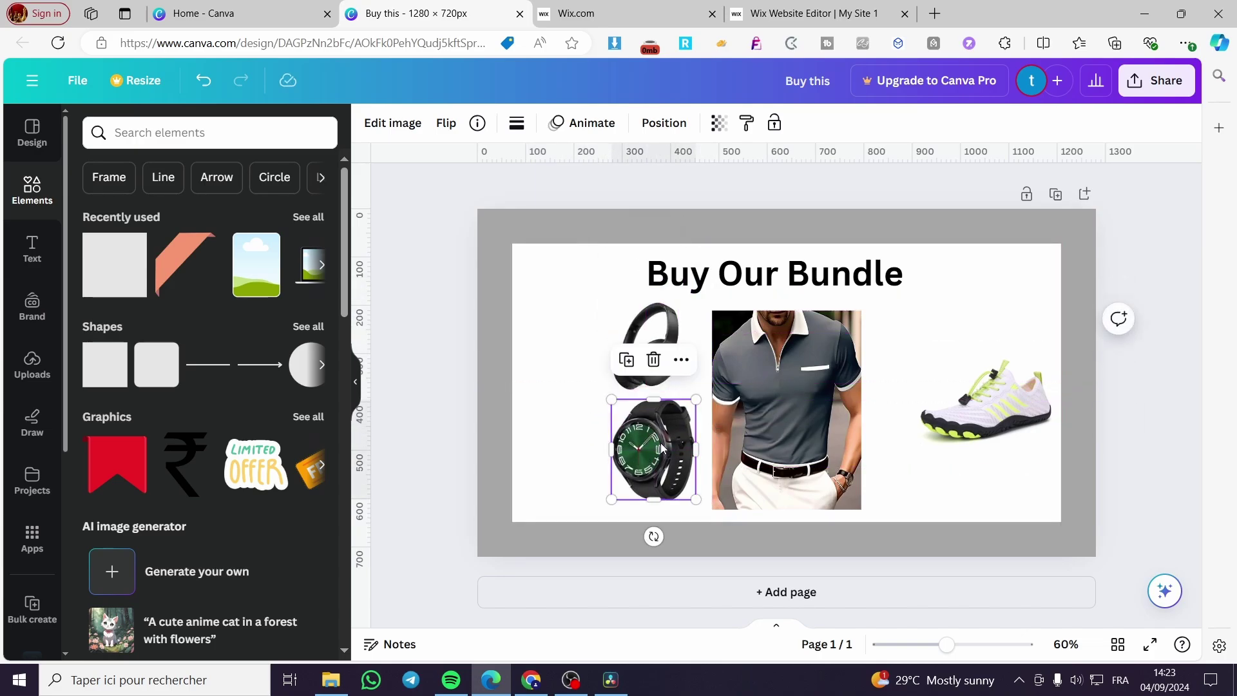
drag(686, 498, 676, 496)
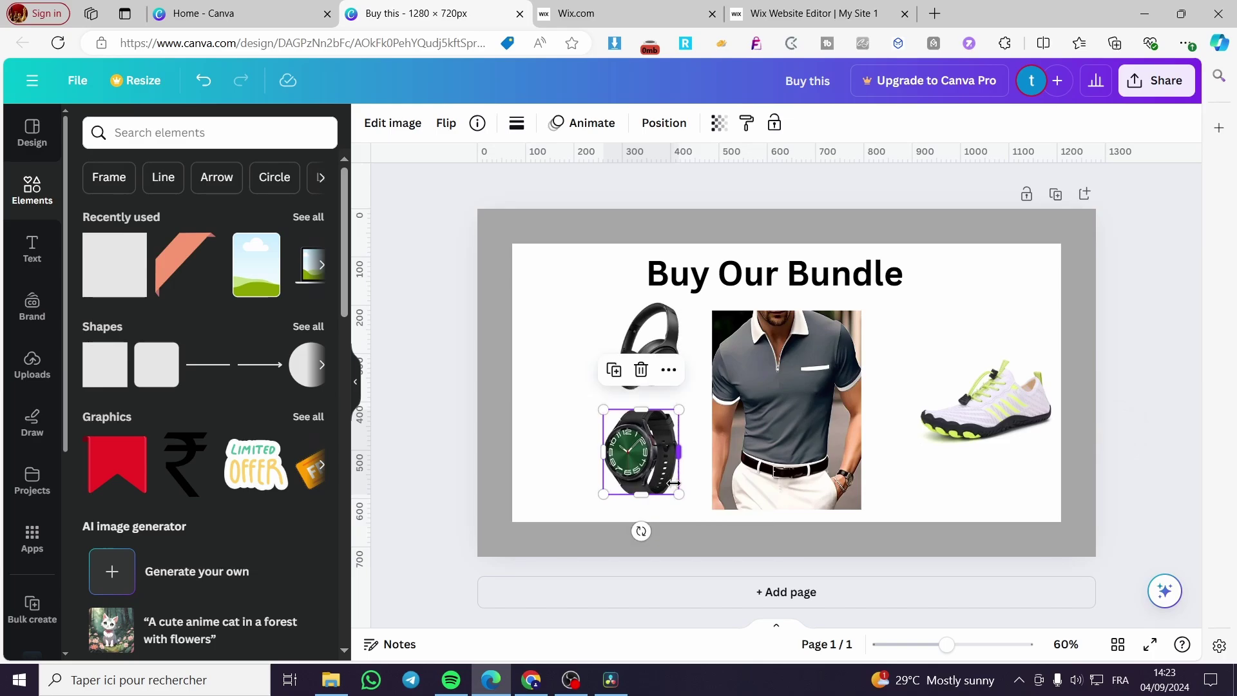
drag(643, 456, 651, 463)
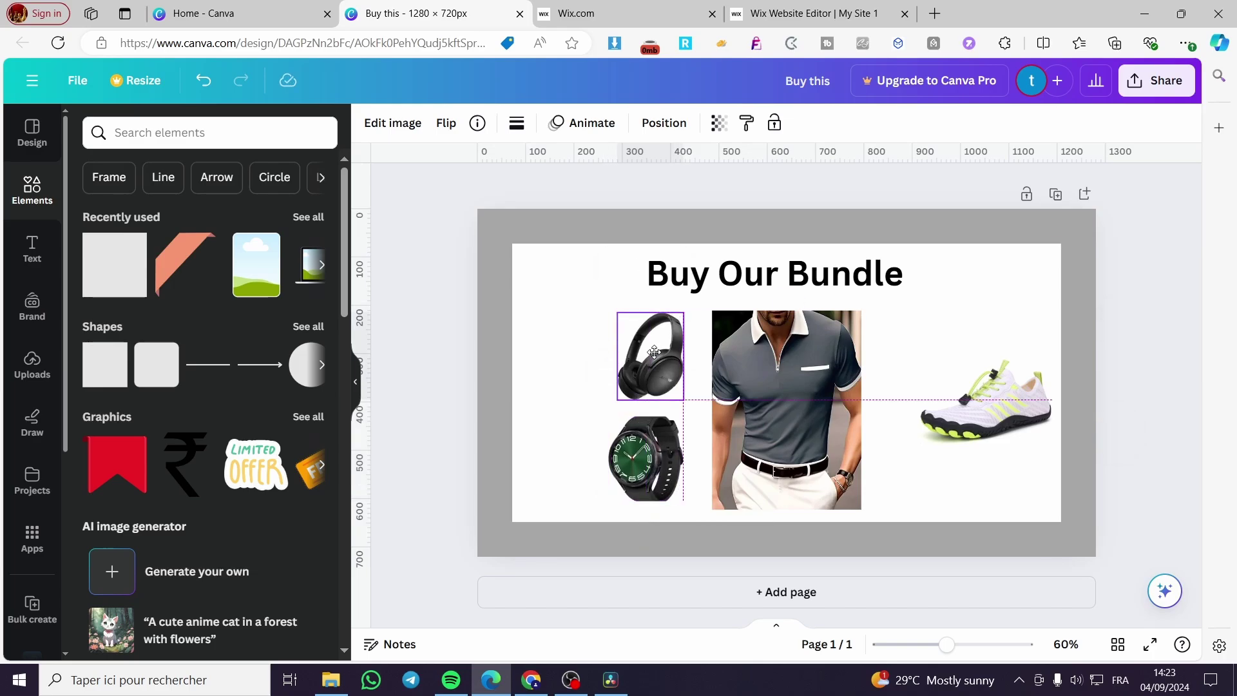
click(644, 354)
- Shrink the sneaker slightly and move it closer to the polo shirt photo's right side
click(997, 422)
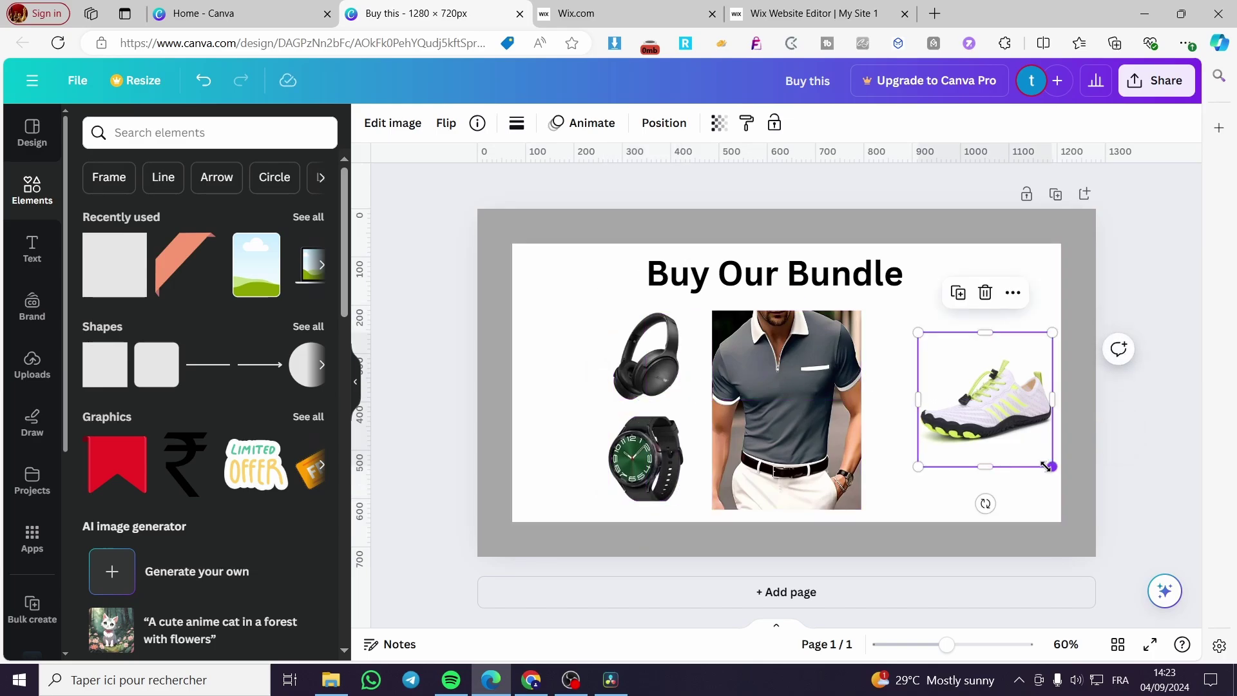
drag(1047, 466, 1029, 443)
drag(989, 399, 960, 394)
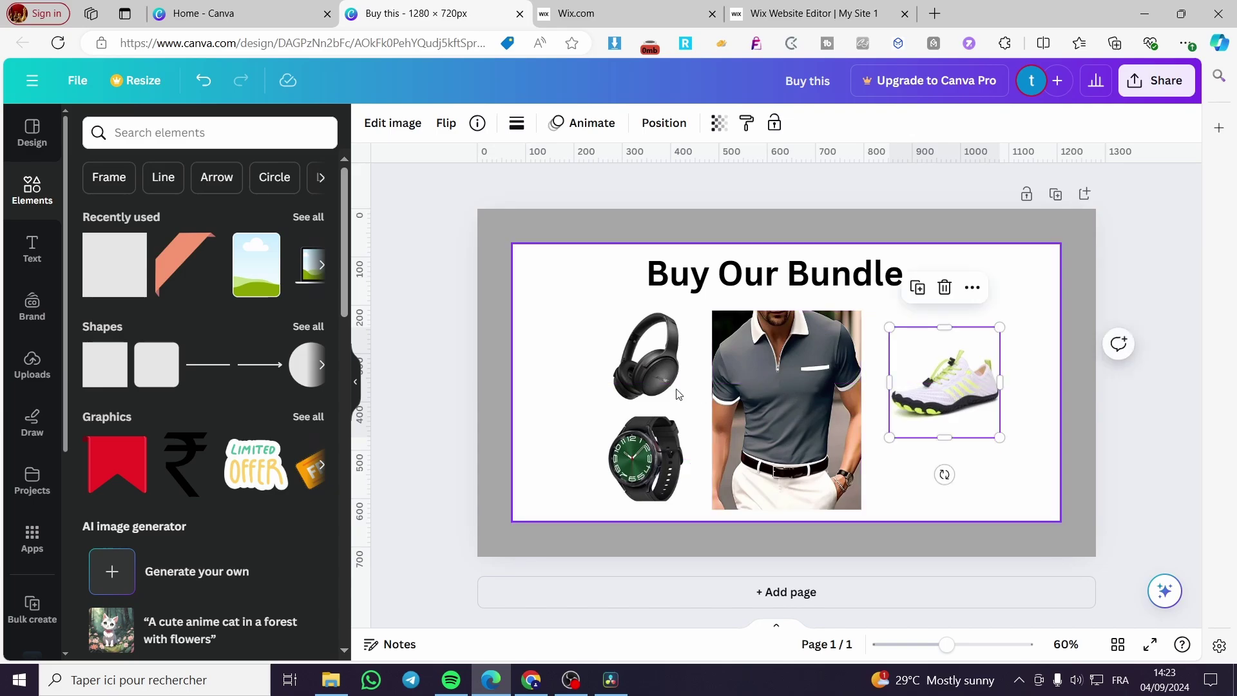
- Add the heading "Sporty Shoes", reduce it to about size 36, and place it directly below the sneaker
click(30, 248)
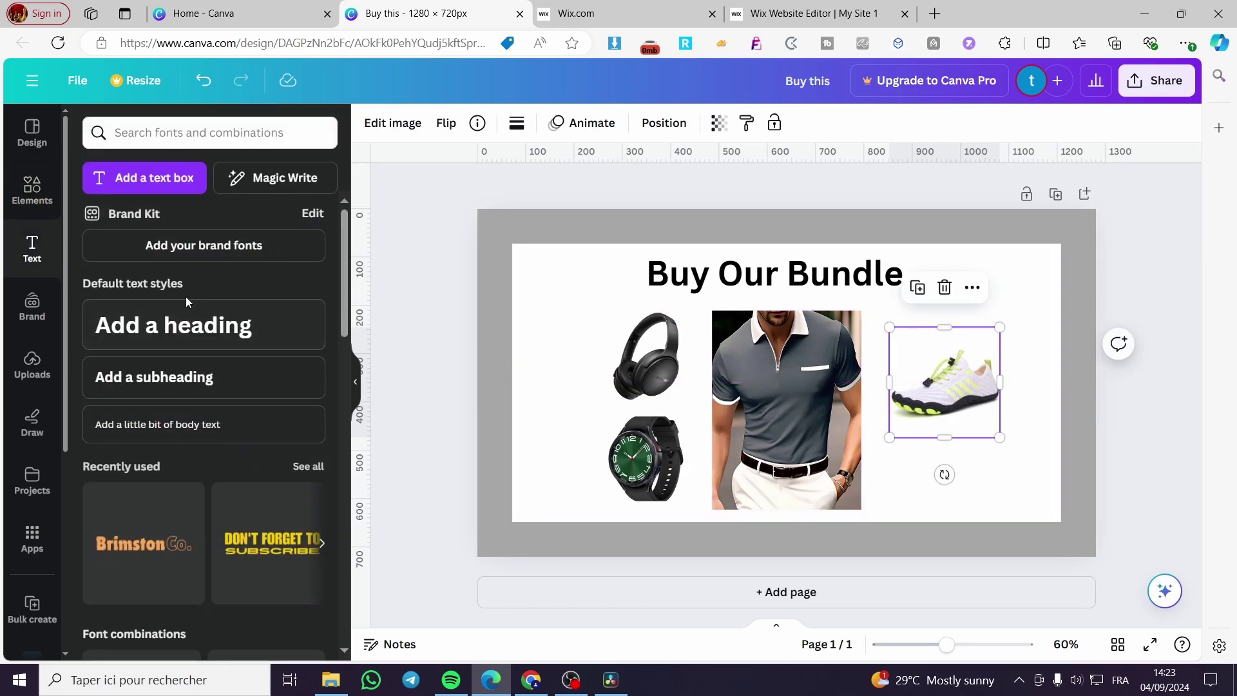
click(174, 326)
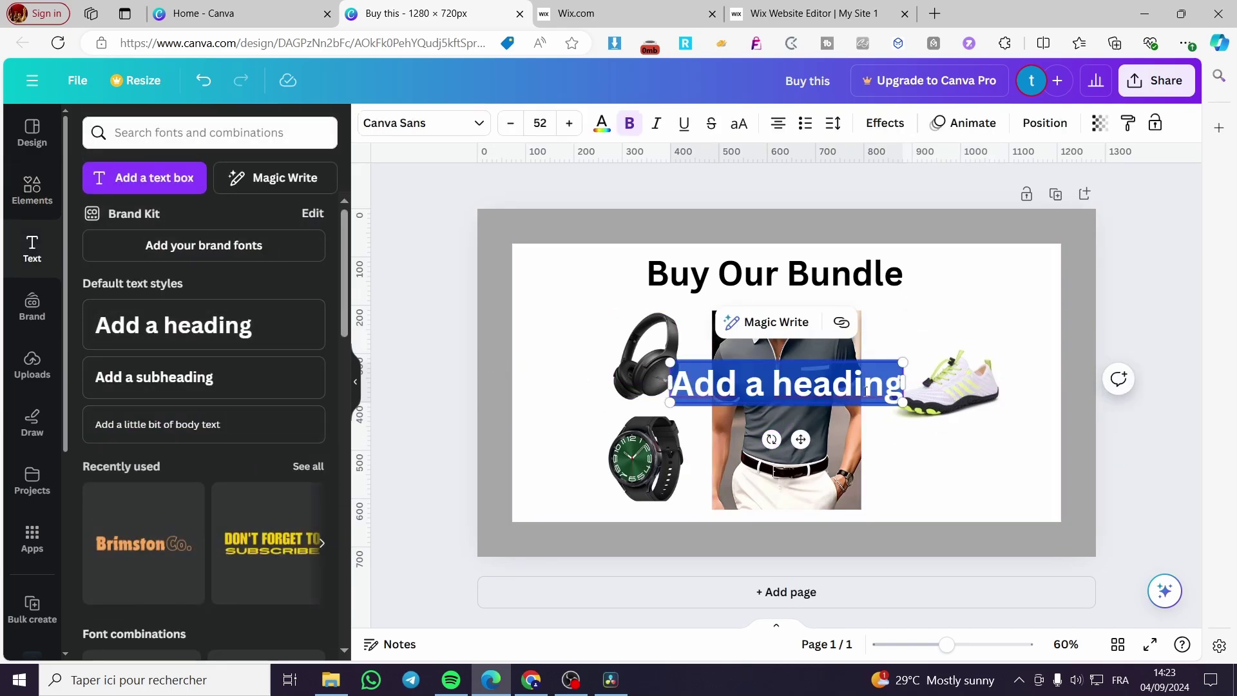
text(Sport)
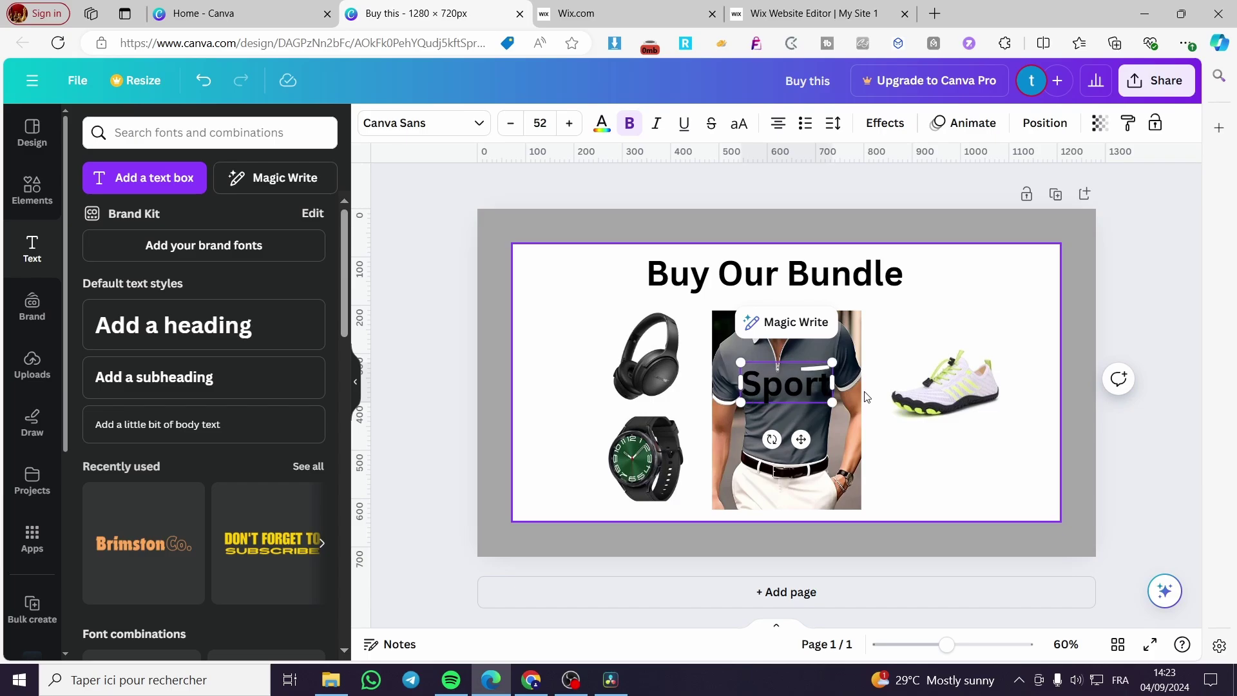
text(y Shoes)
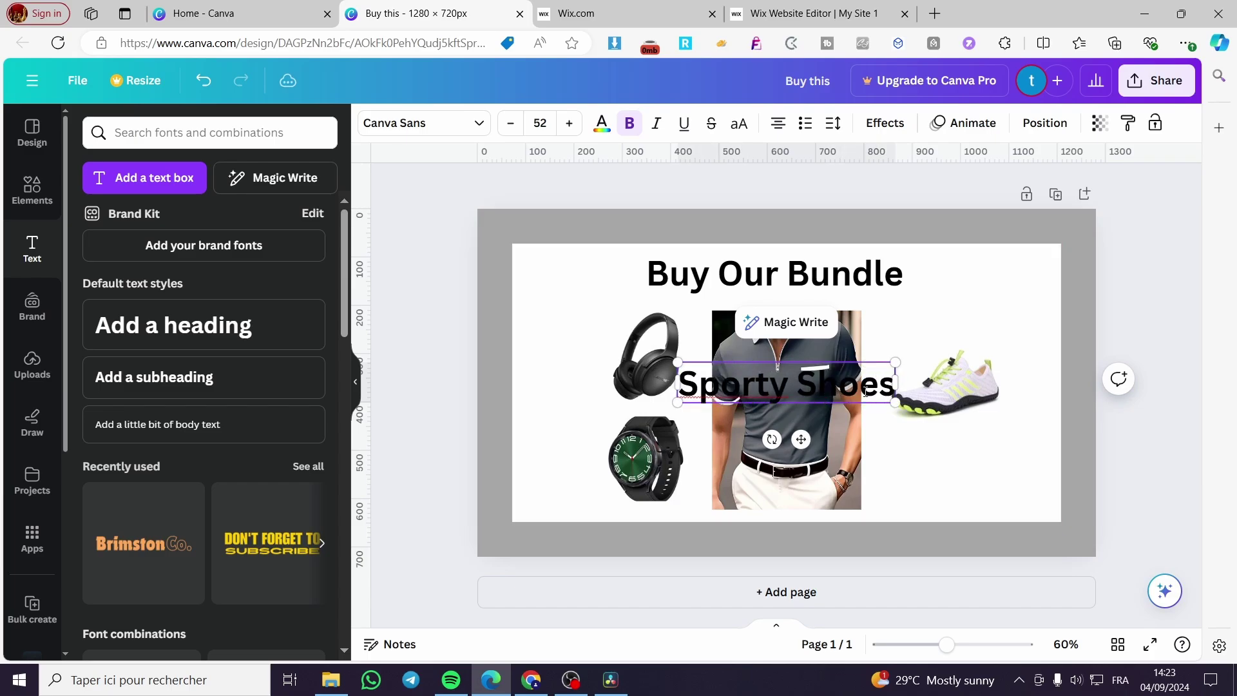
drag(895, 401, 828, 389)
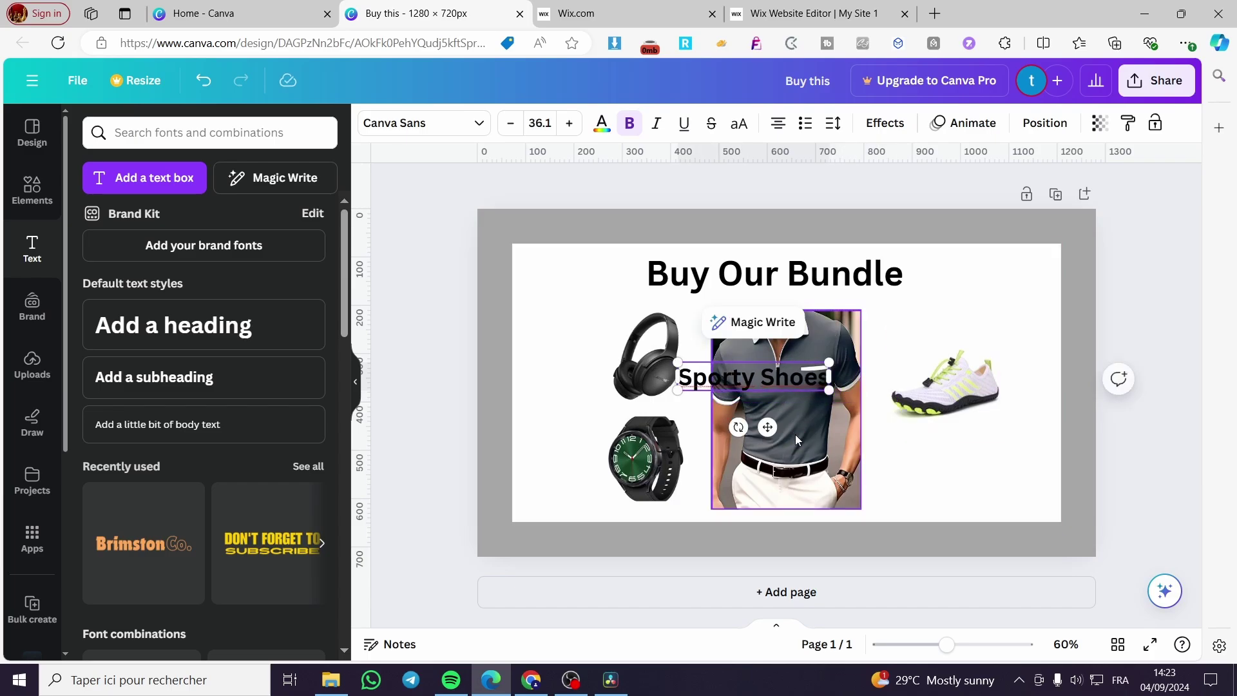
drag(765, 428, 966, 483)
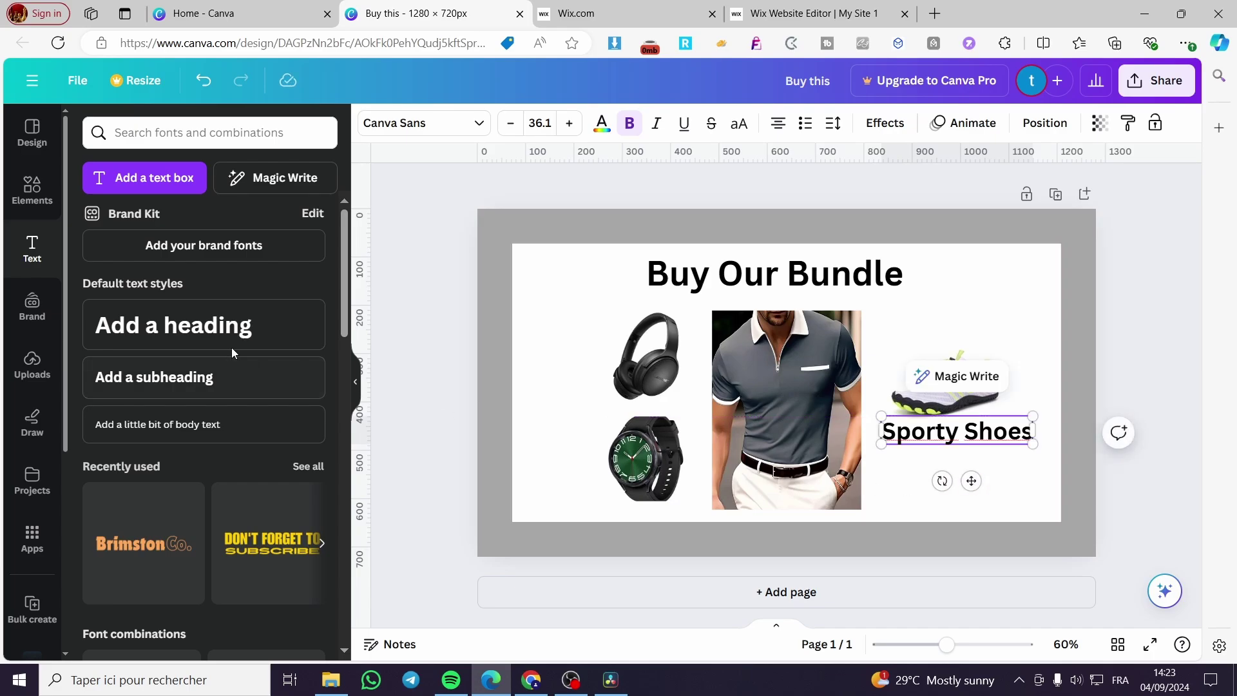
- Add the heading "Headphones", reduce it to about size 23.5, and place it just left of the headphones
click(204, 325)
text(Headphone)
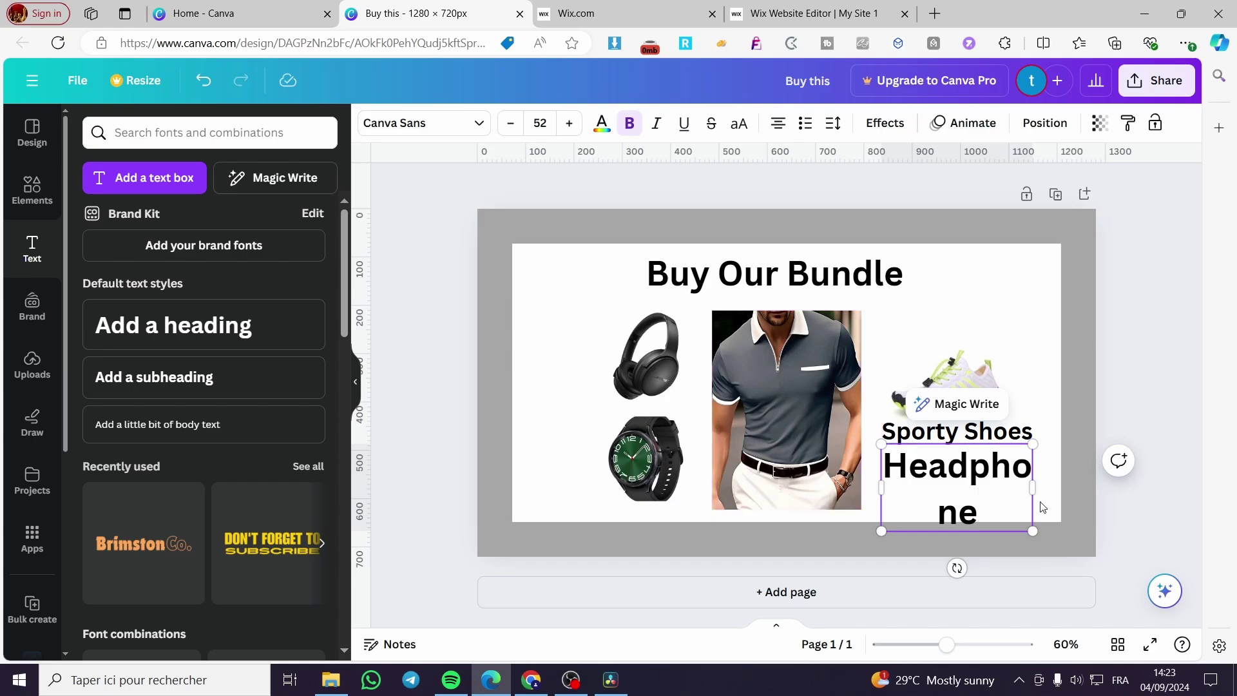
double_click(967, 512)
click(985, 510)
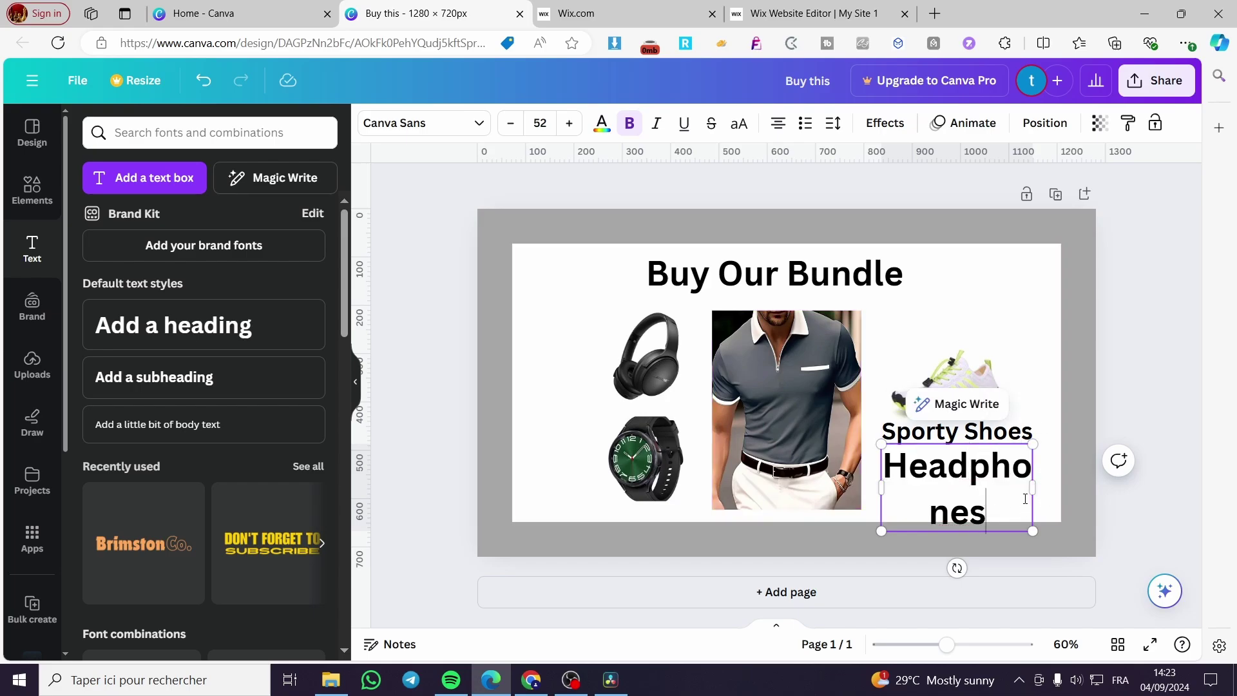
drag(1035, 486, 584, 408)
click(584, 451)
click(580, 369)
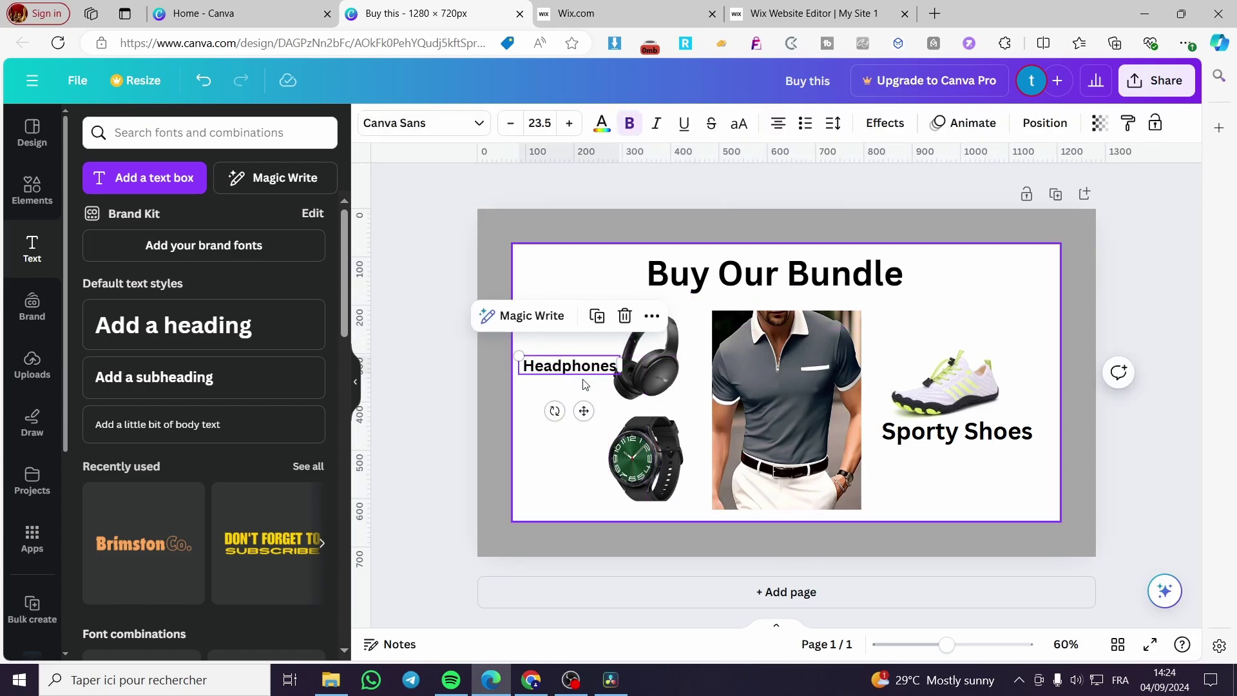
- Duplicate the "Headphones" label, place the copy left of the smartwatch, and change its text to "Smart watch"
click(597, 315)
drag(590, 419, 579, 507)
double_click(585, 461)
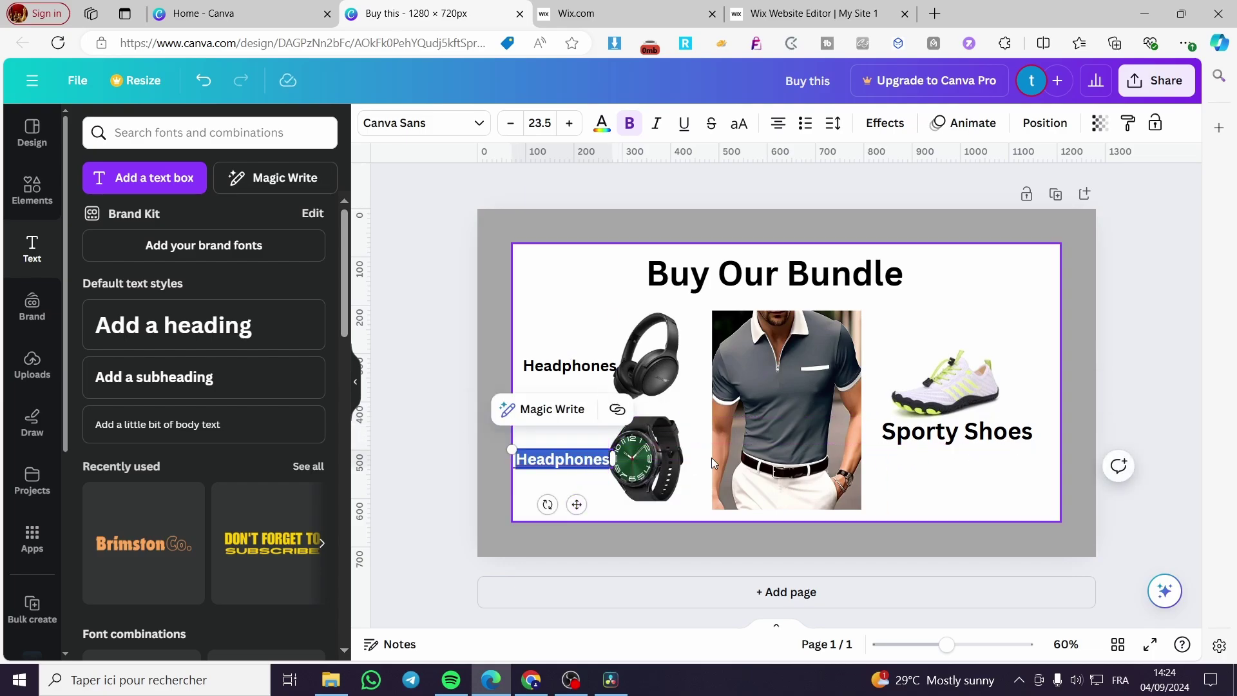
text(Smart)
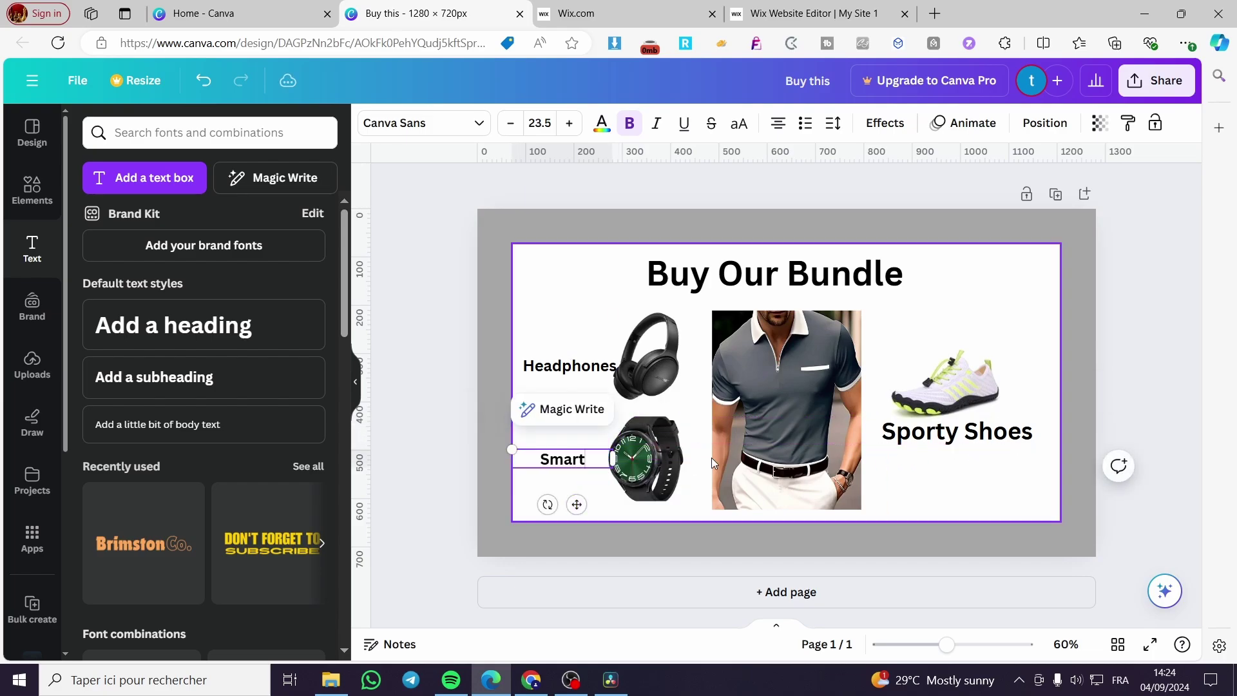
text( watch)
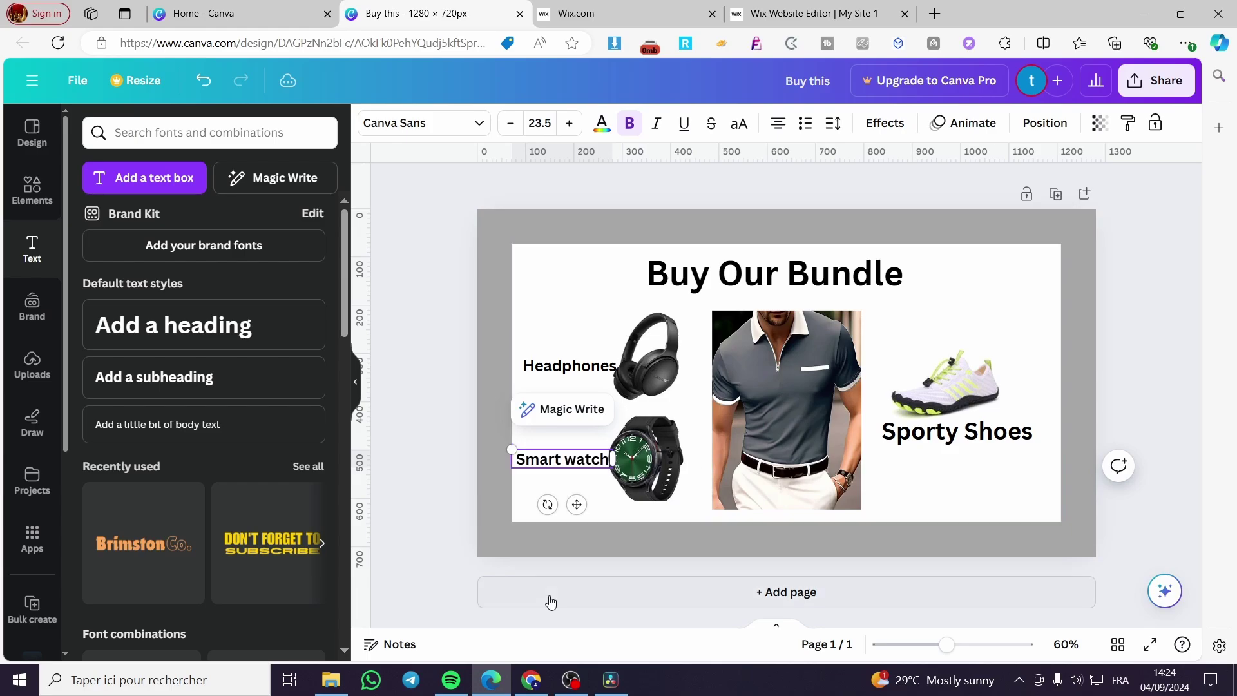
click(423, 462)
drag(577, 464, 573, 465)
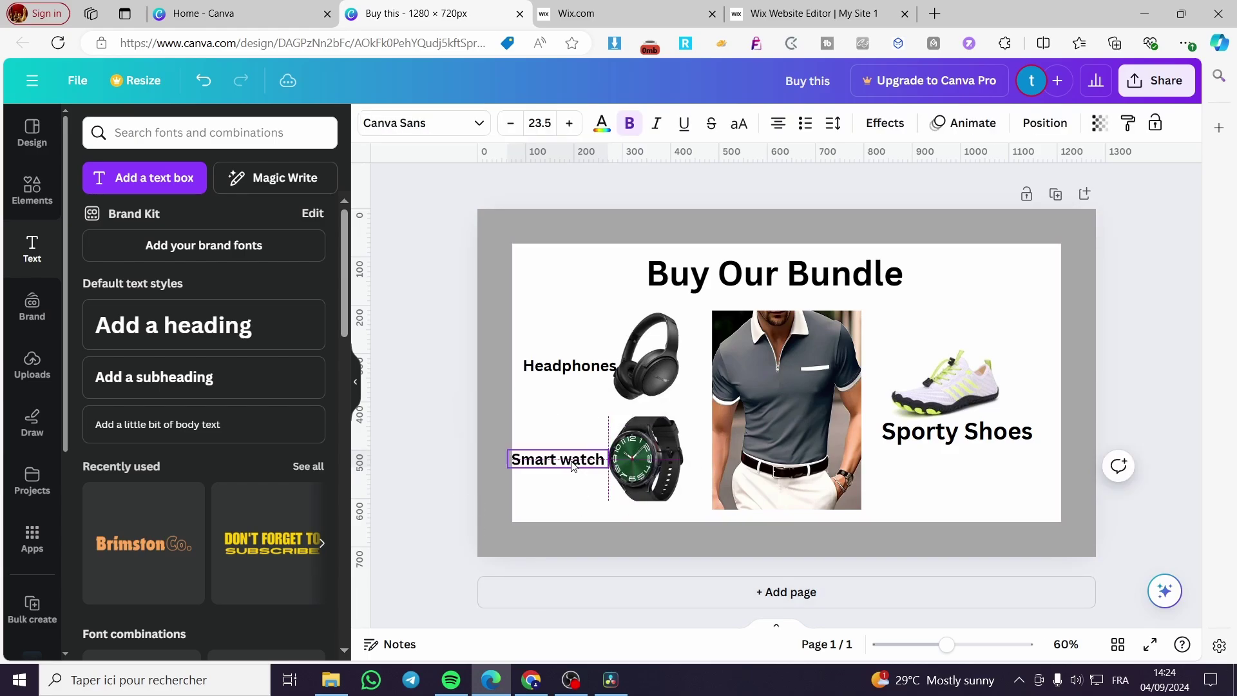
right_click(572, 460)
click(461, 463)
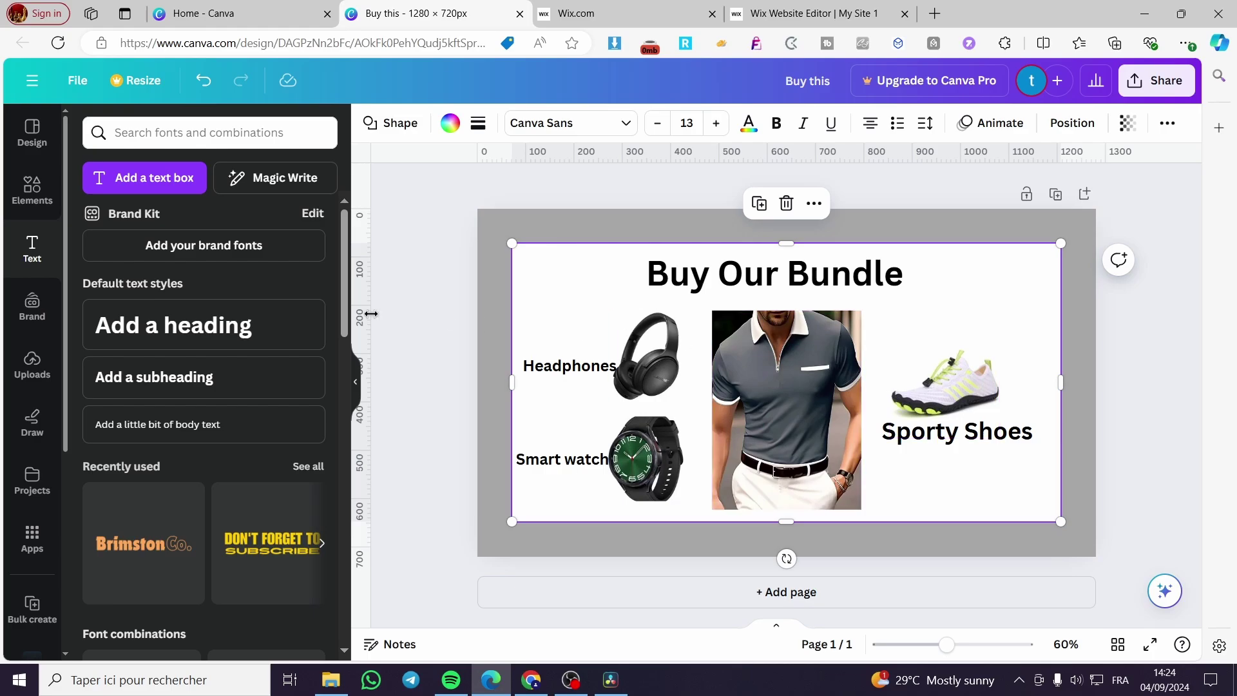
- Add the red ribbon graphic, shrink it, and place it over the word "Buy" at the white rectangle's upper edge
click(54, 215)
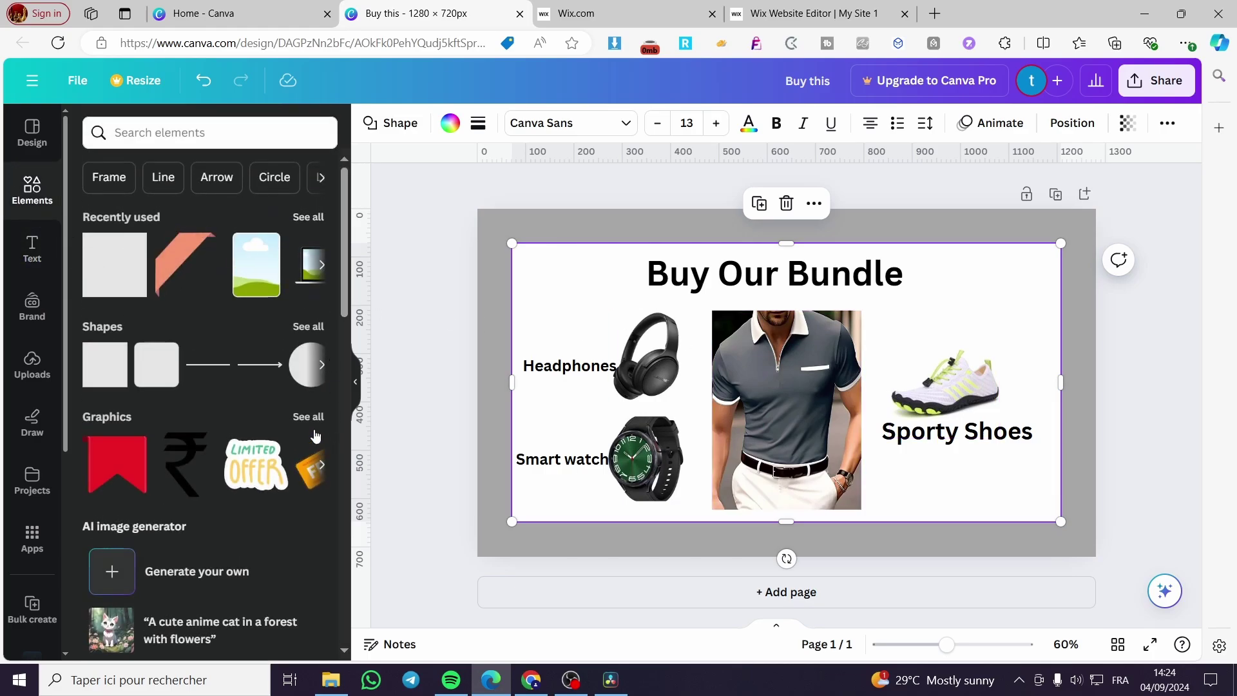
click(116, 466)
drag(861, 508, 706, 300)
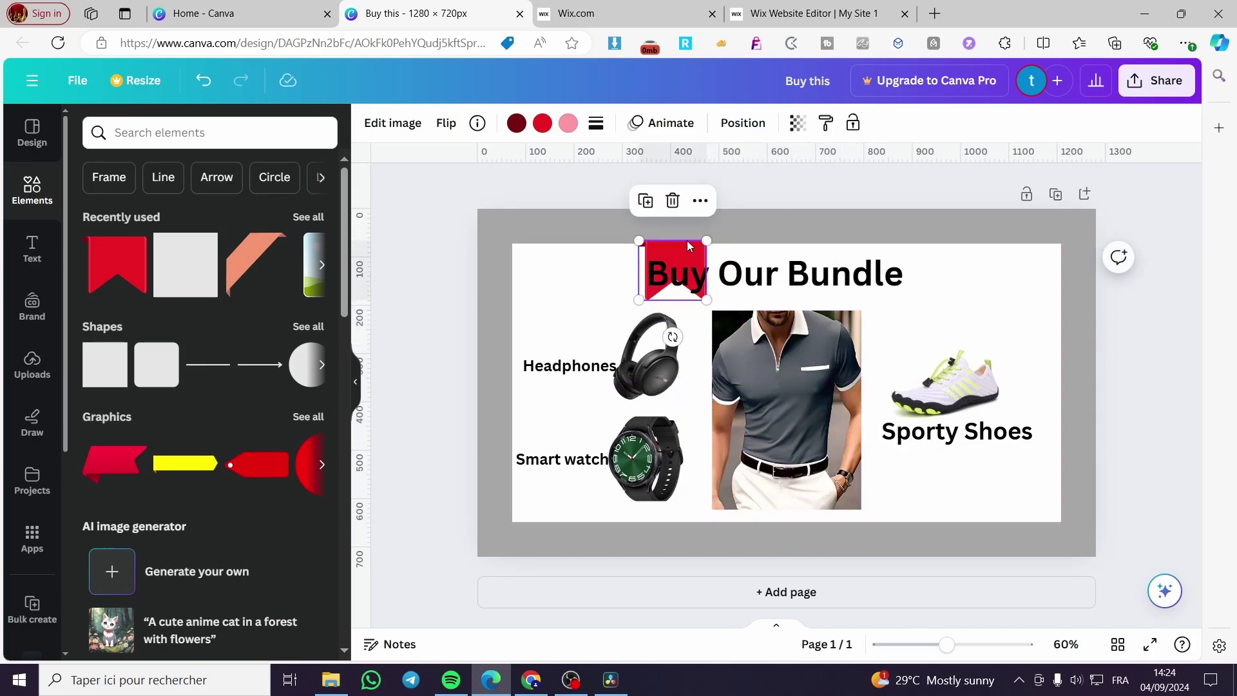
mouse_move(697, 250)
mouse_down()
mouse_move(838, 251)
mouse_move(698, 250)
mouse_up()
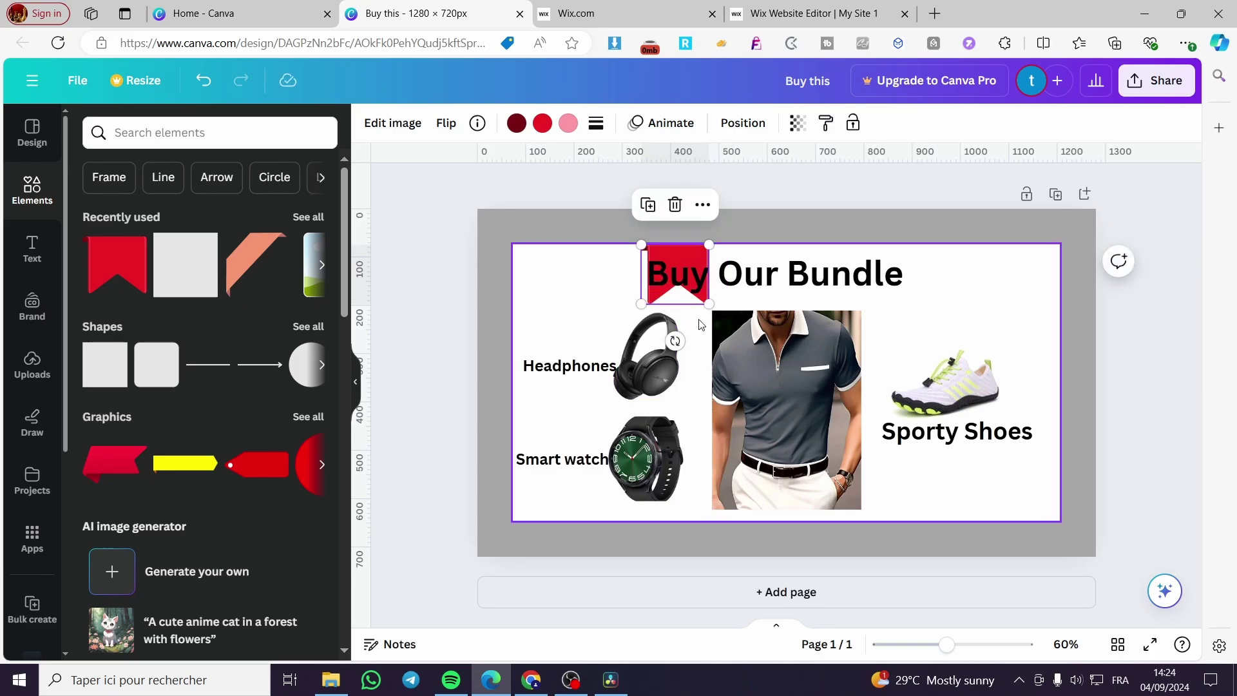
- Enlarge the red ribbon slightly so it spans the word "Buy", and add the red price tag graphic to the design
drag(708, 303, 711, 307)
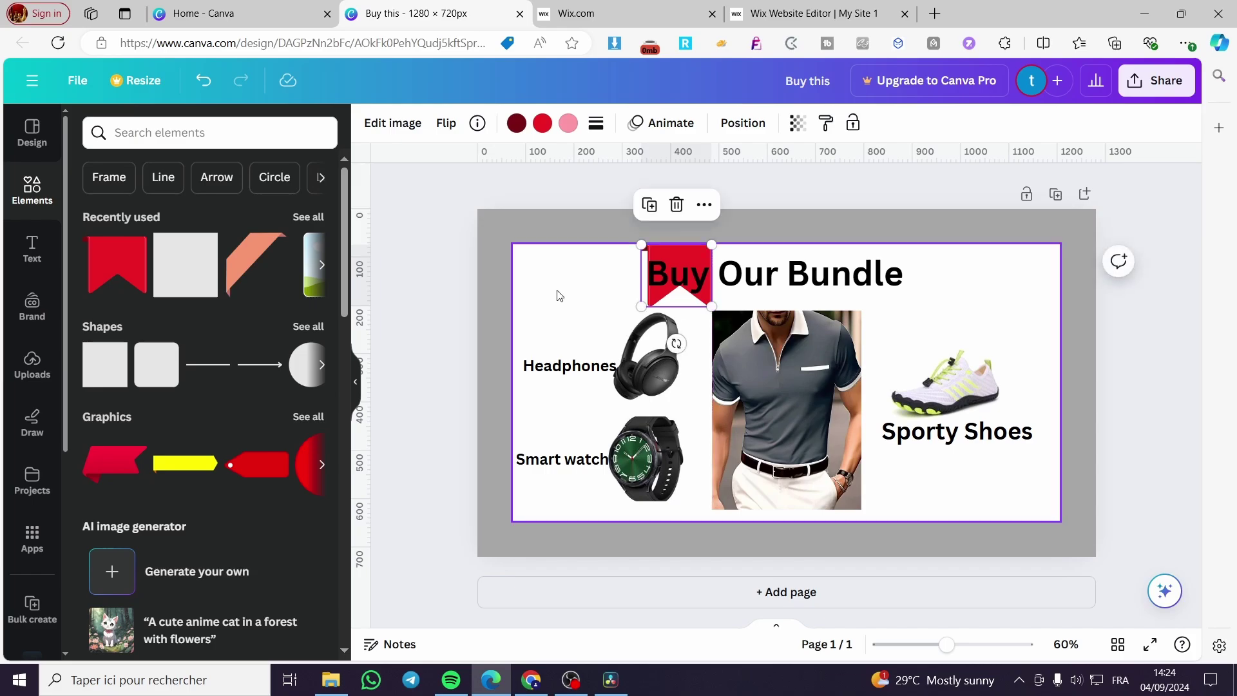
click(546, 297)
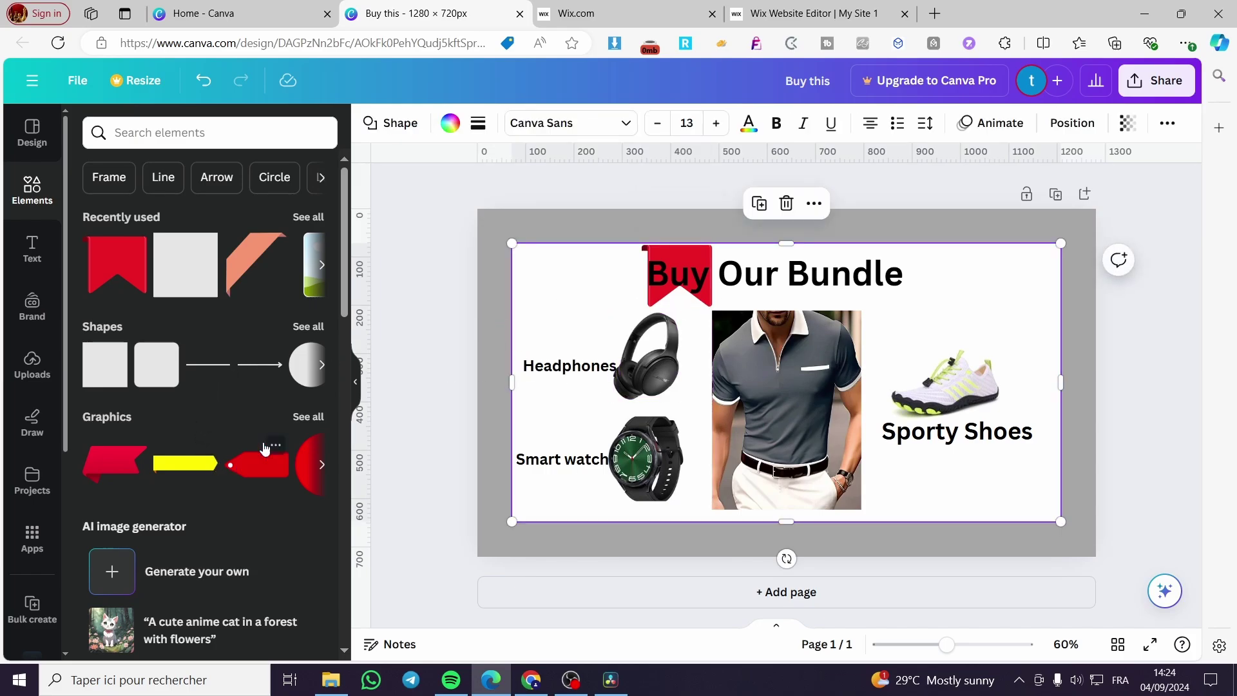
click(253, 469)
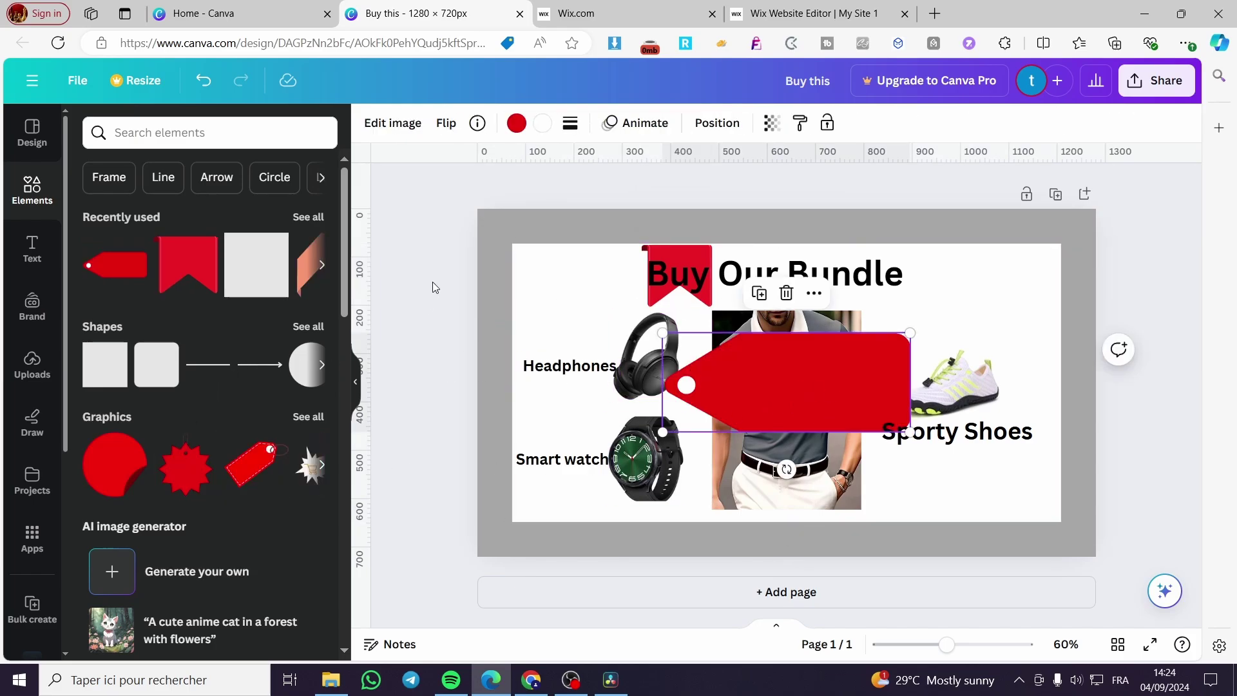
- Add the heading "SALE" over the red tag, enlarge it to about size 58.9, and shrink the tag around it
click(32, 247)
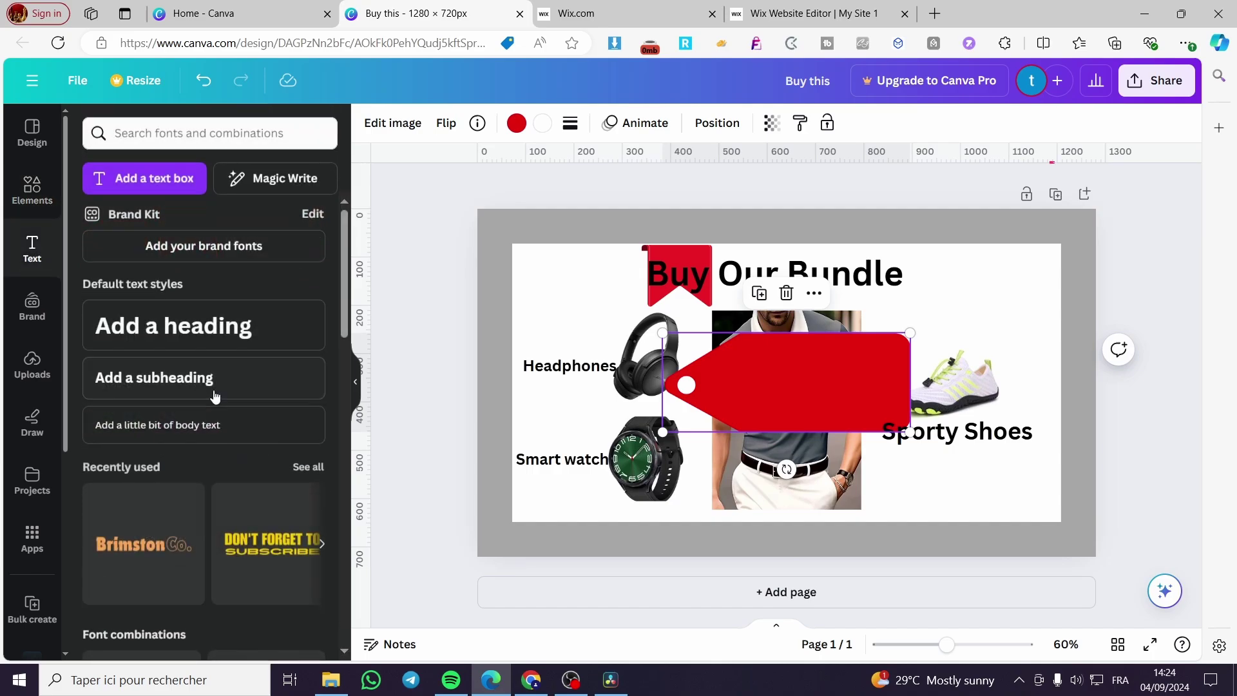
click(205, 336)
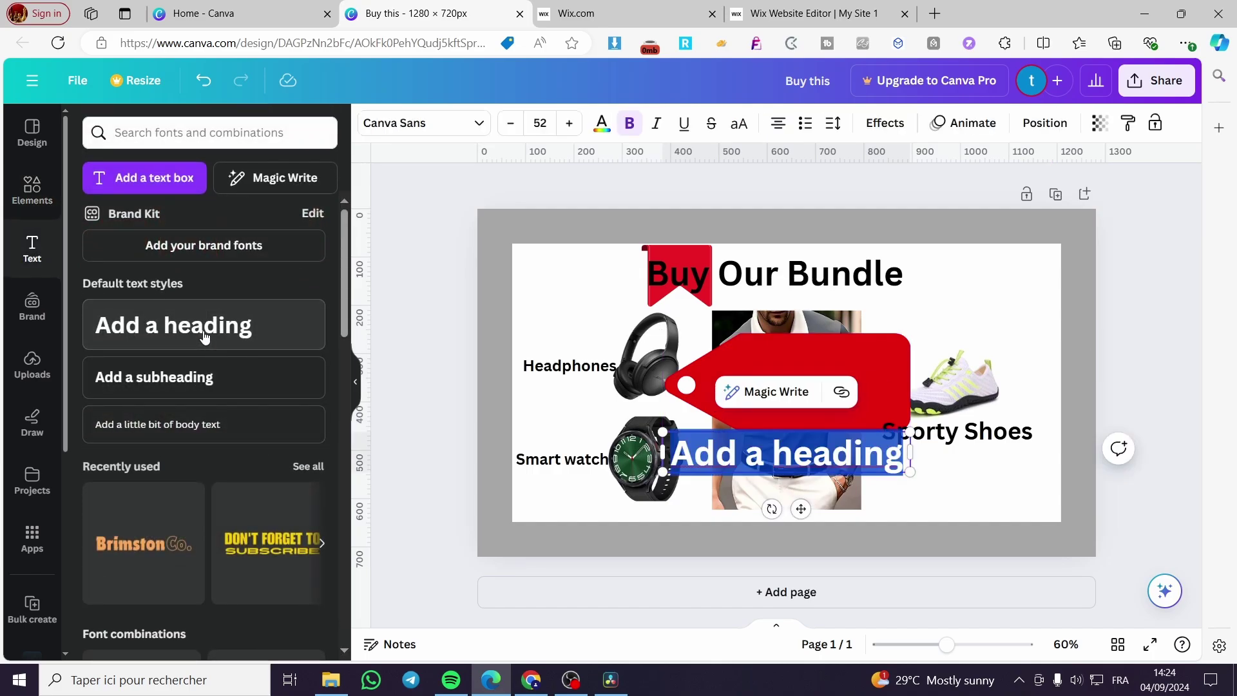
text(SALE)
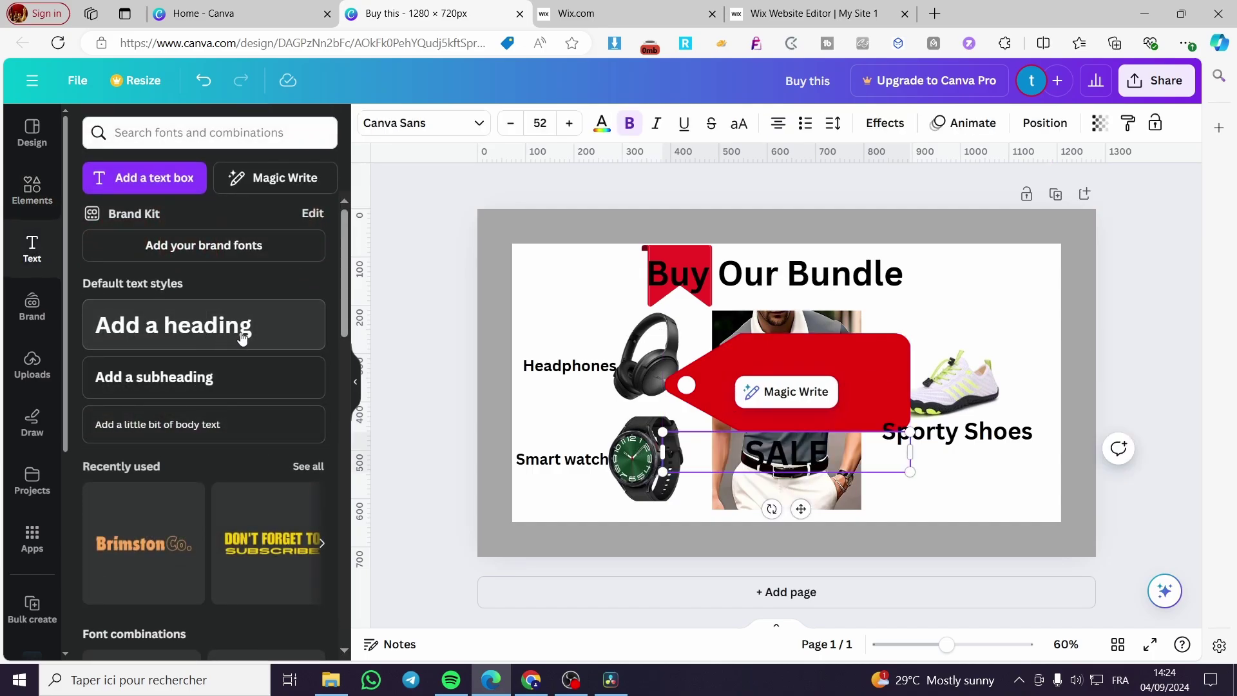
drag(806, 505, 821, 434)
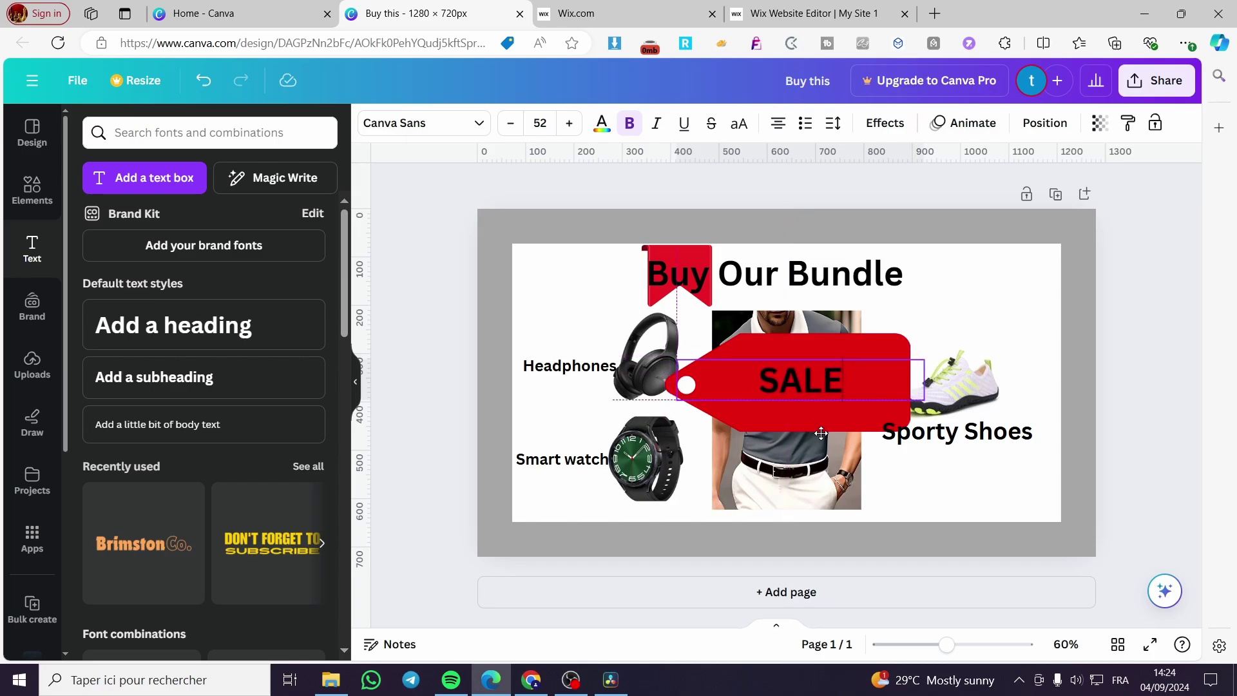
drag(925, 398, 850, 398)
click(895, 415)
drag(757, 340, 792, 351)
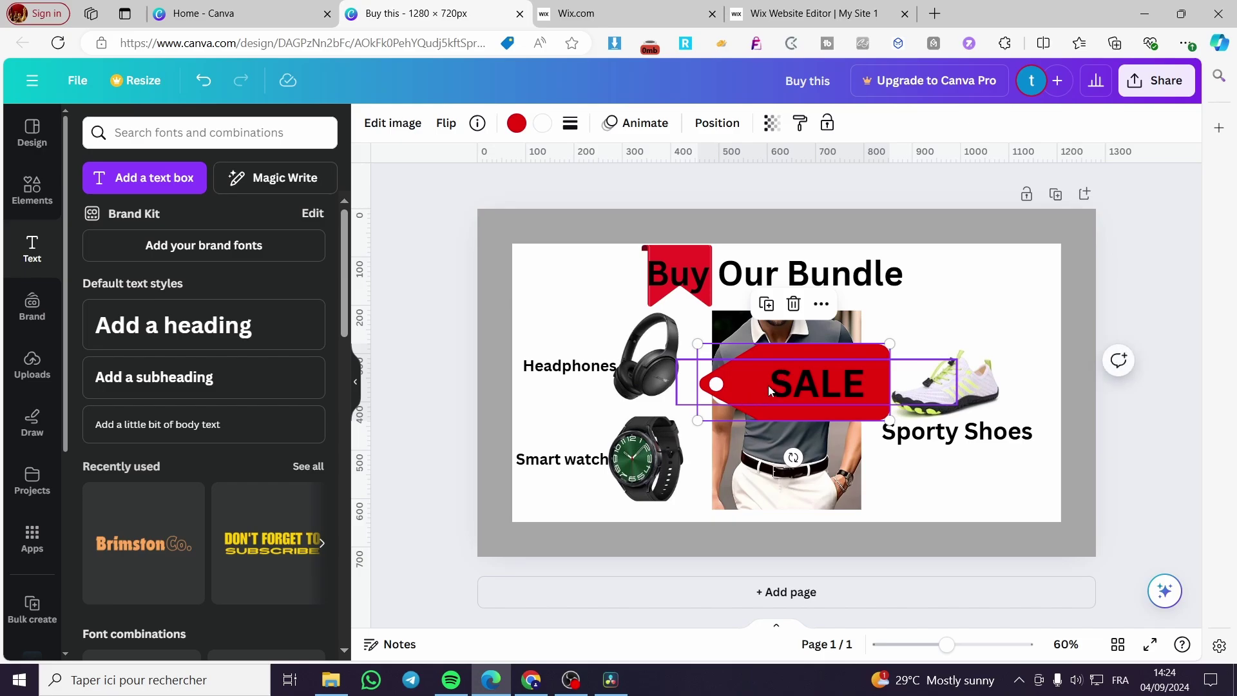
- Group the "SALE" text with its tag, shrink it to about text size 28.8, and tilt it upward between the shirt and the sneaker
click(773, 350)
shift+click(773, 350)
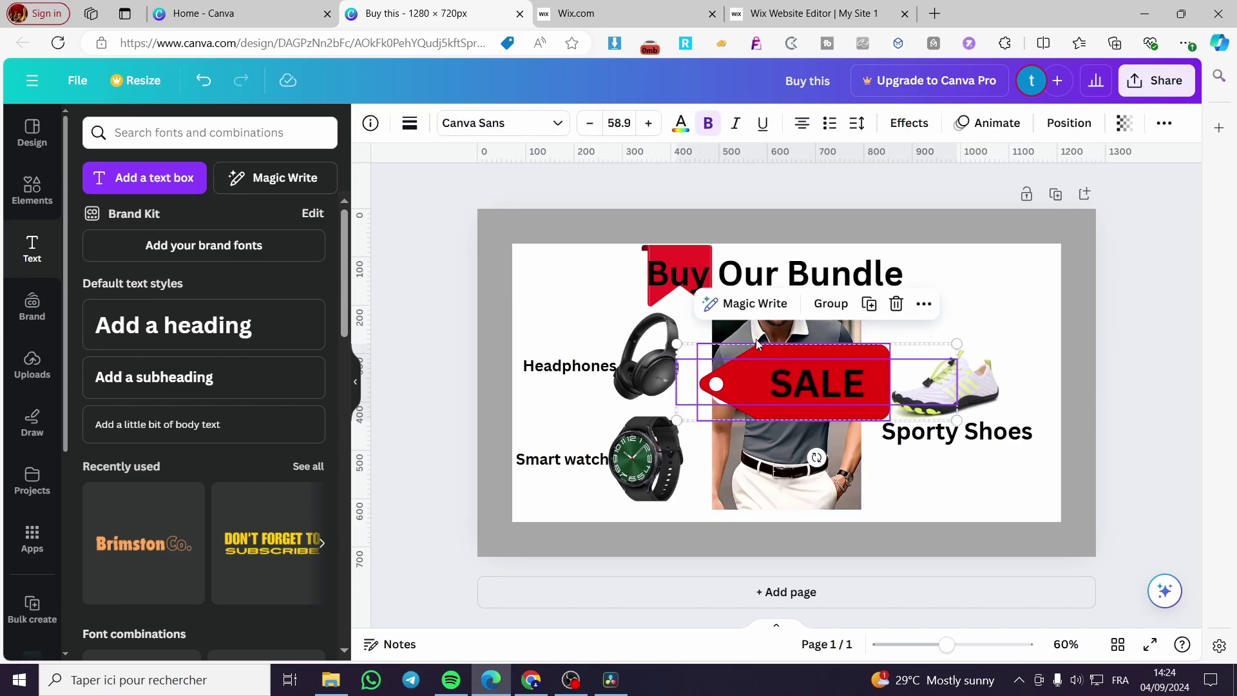
click(828, 304)
drag(768, 379, 944, 310)
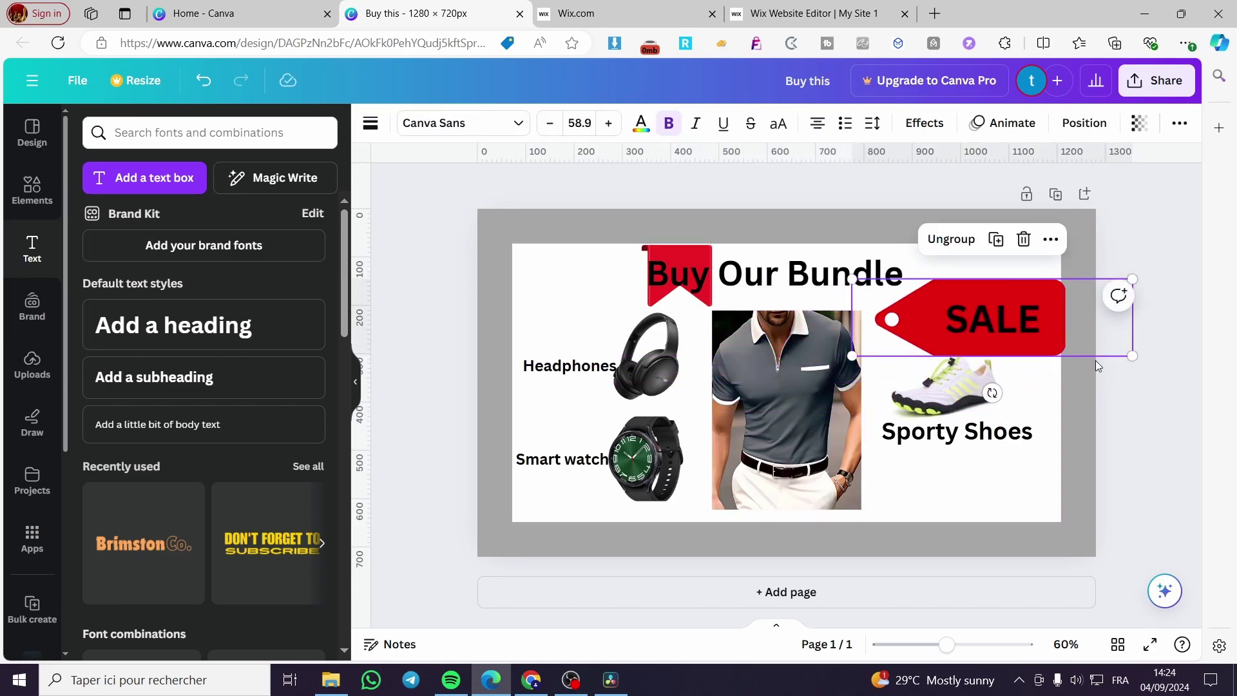
drag(1122, 355, 957, 380)
drag(926, 293, 908, 304)
click(977, 318)
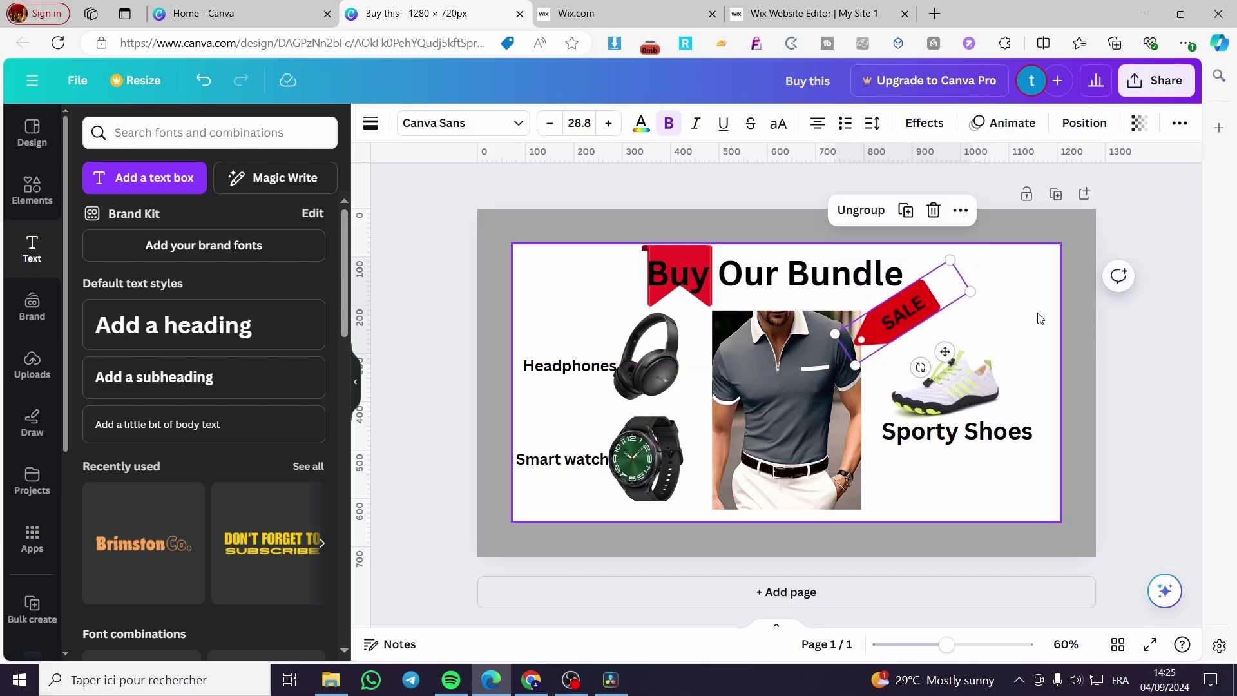
click(1146, 340)
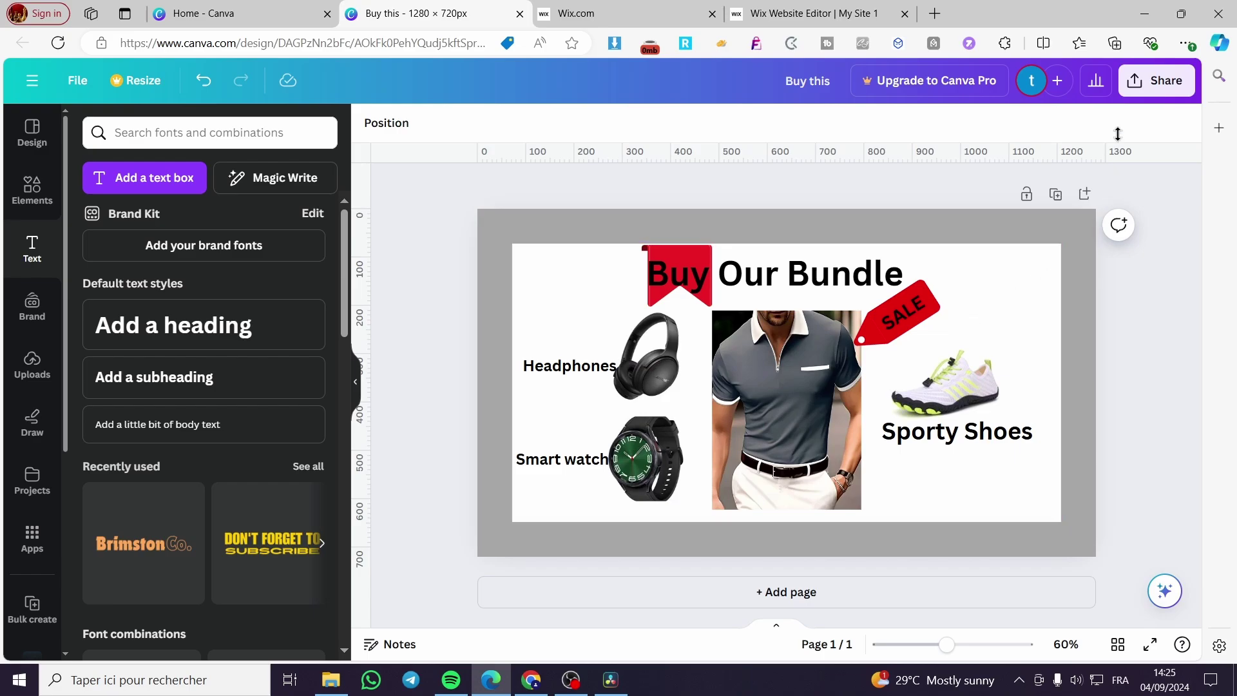
- Download the finished design as a PNG at 1,280 × 720 px
click(1141, 89)
click(978, 515)
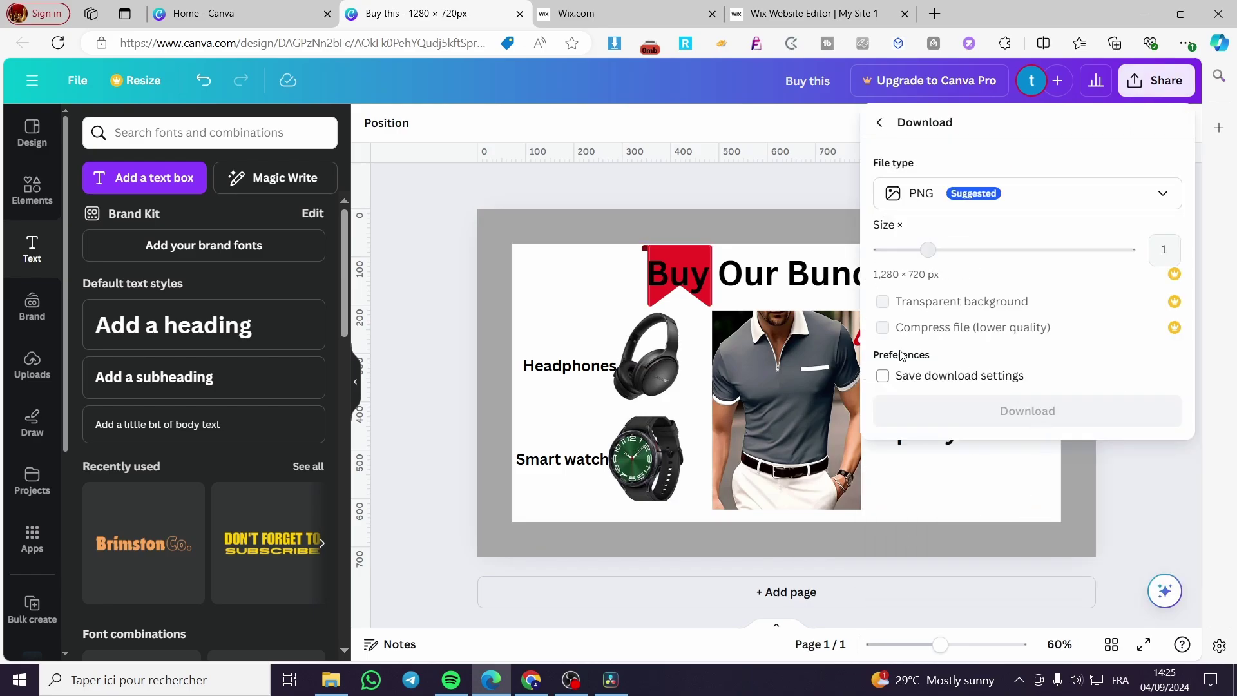
click(1035, 413)
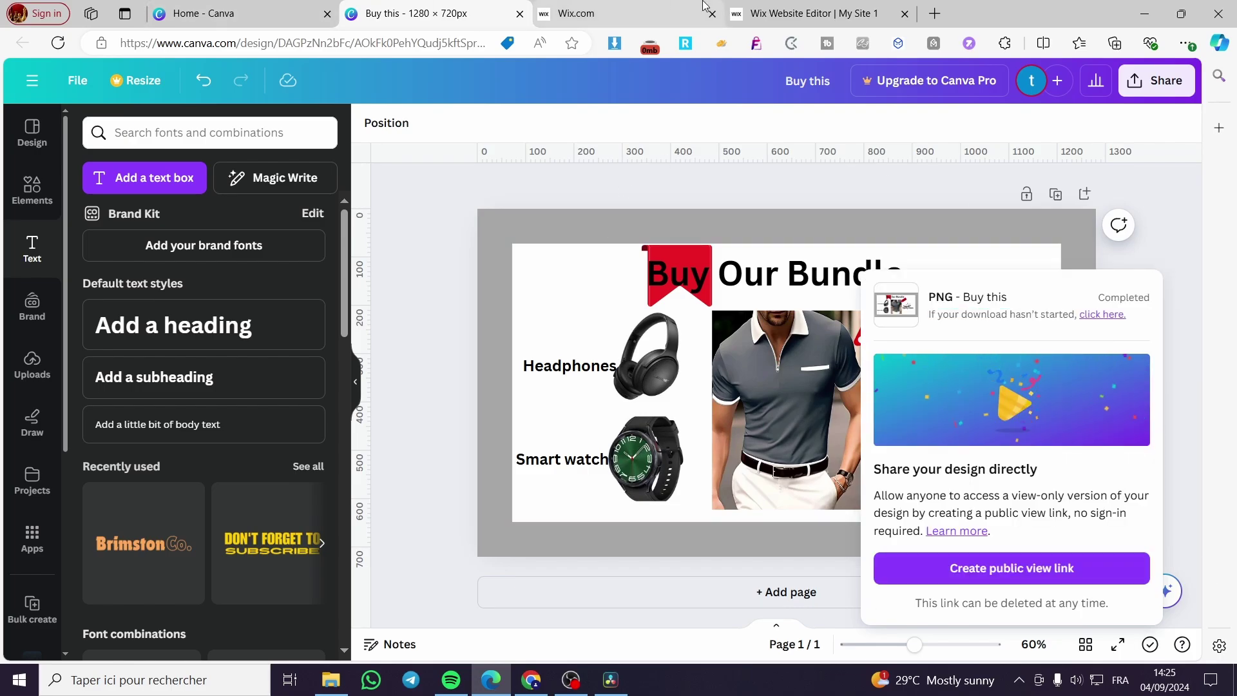
- Switch to the Wix editor, upload the downloaded "Buy this.png" to the site files, and add it as the product image
click(783, 7)
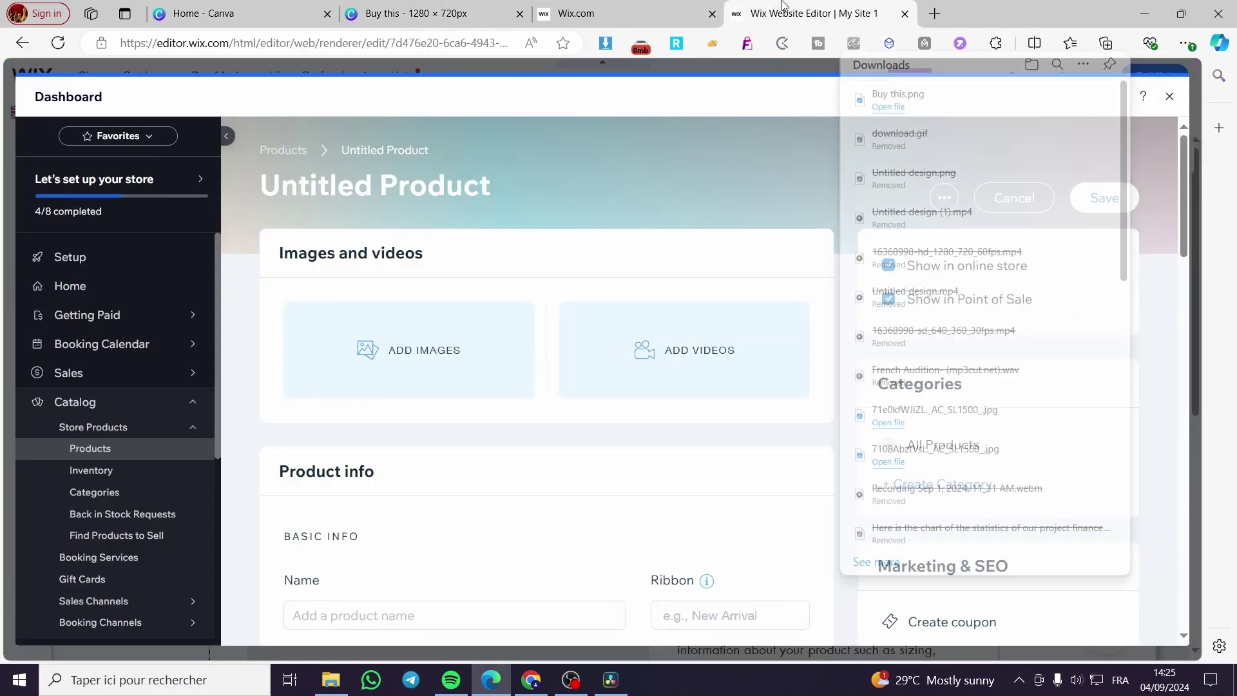
click(430, 354)
click(1184, 43)
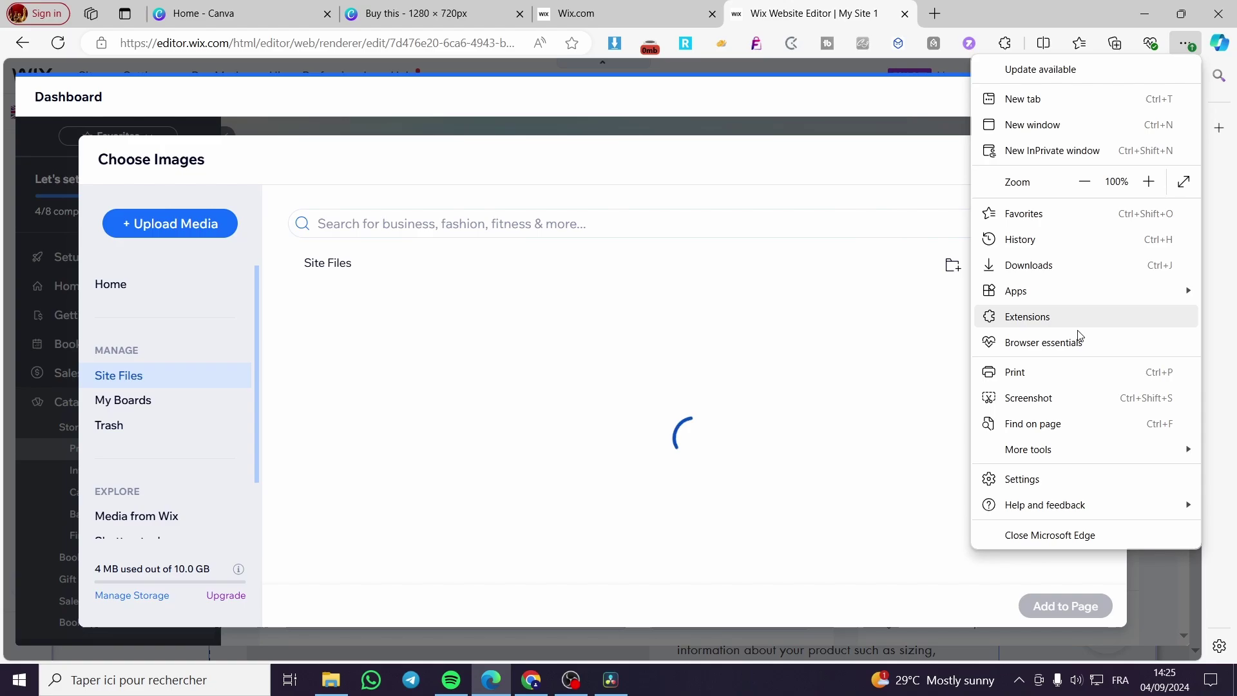
click(1071, 268)
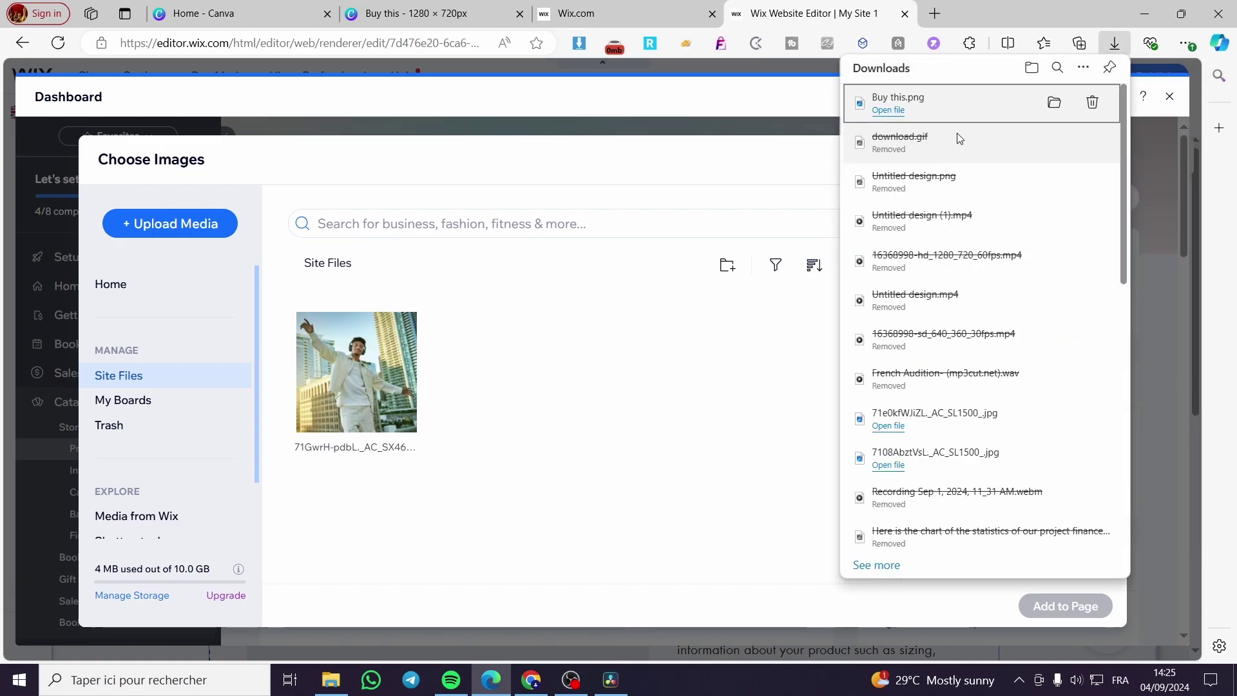
drag(902, 105, 533, 392)
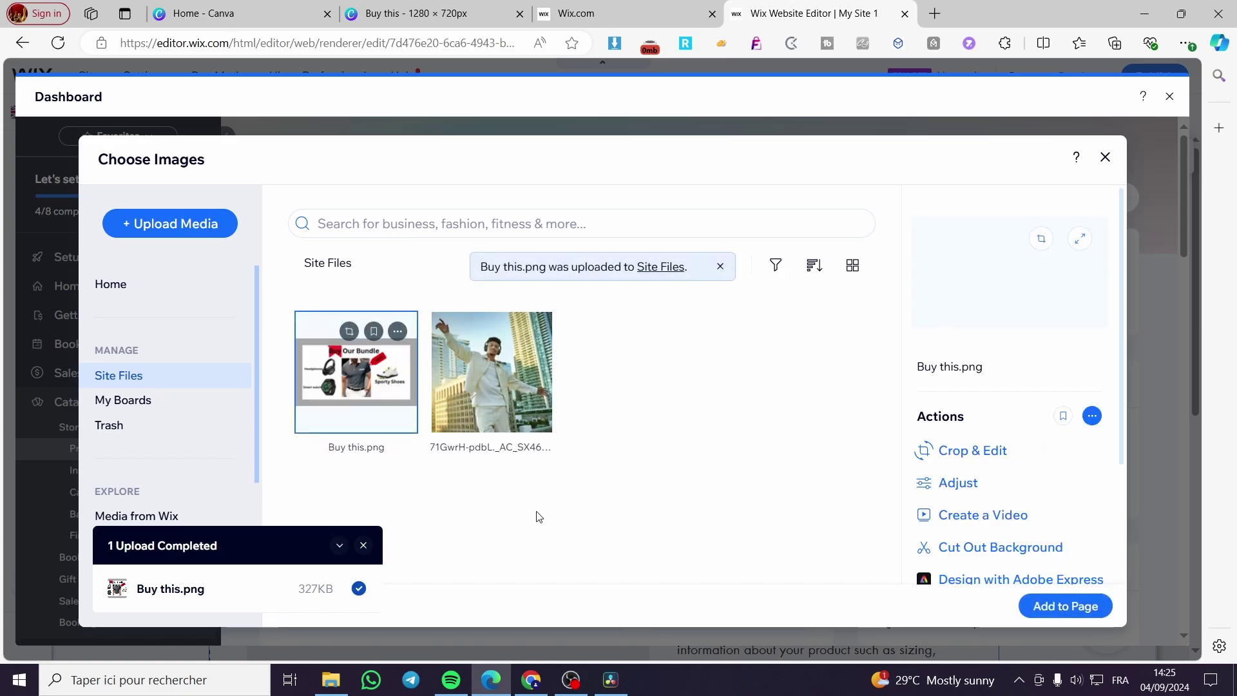
click(1066, 607)
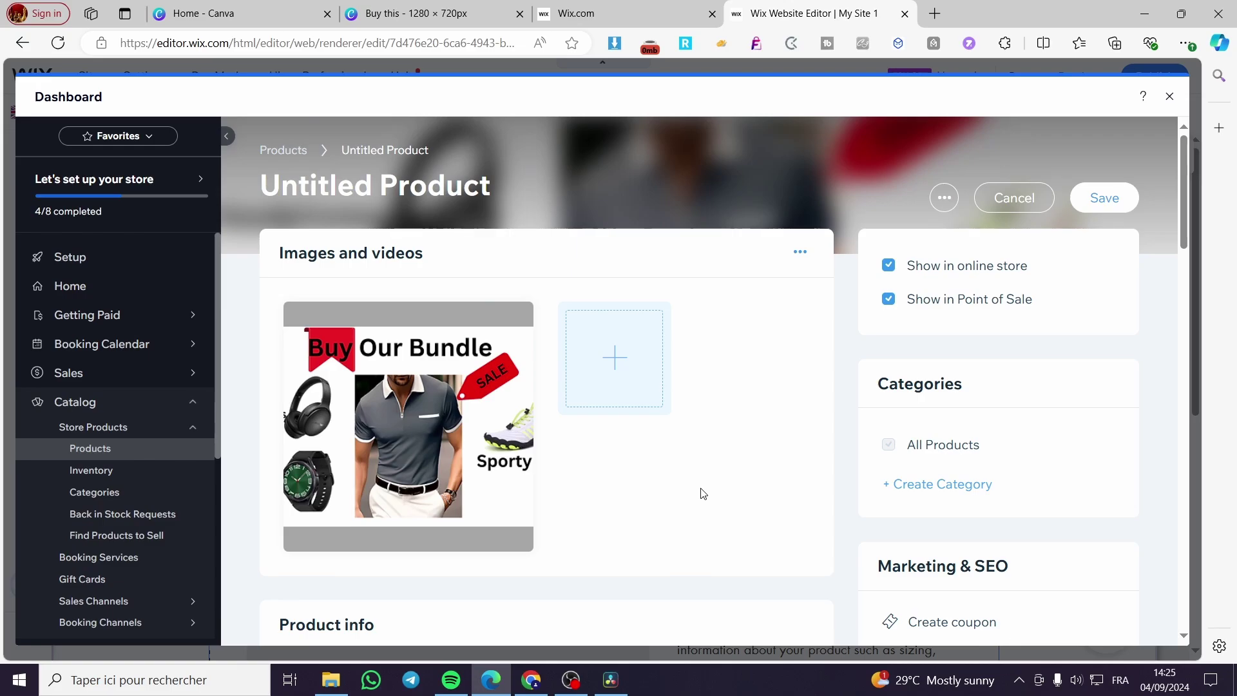
- Name the product "Bundle of the season"
scroll(702, 493, down, 6)
click(363, 368)
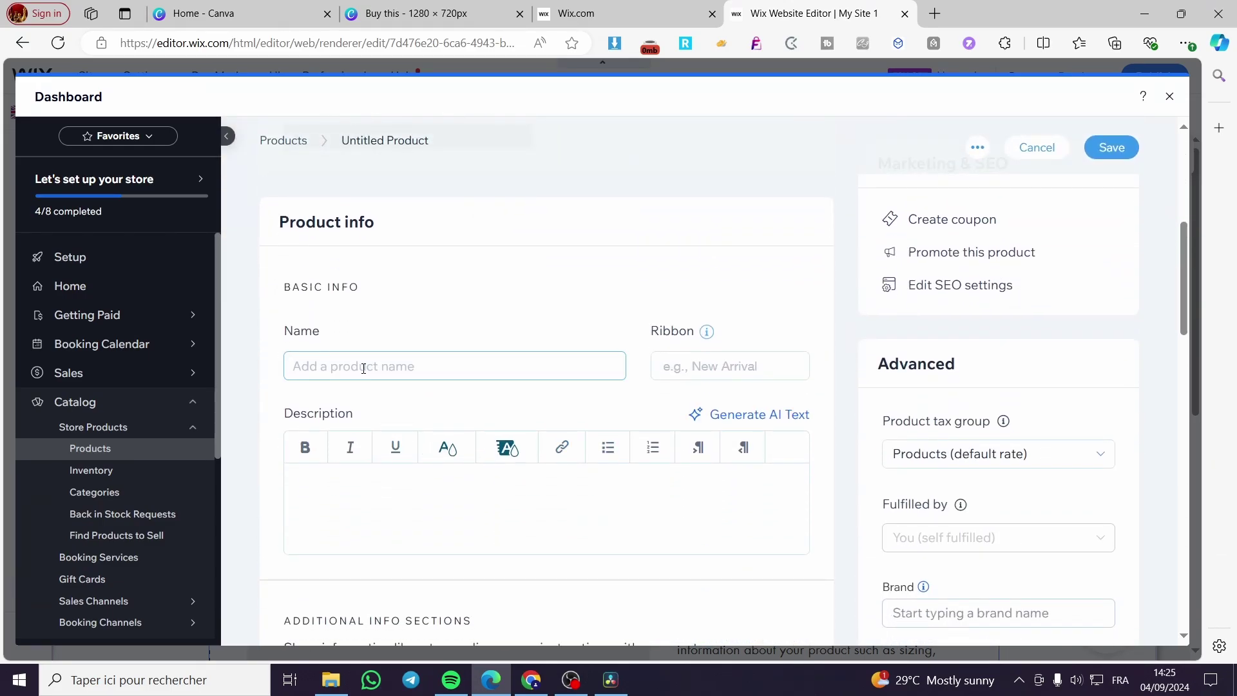
text(Bund)
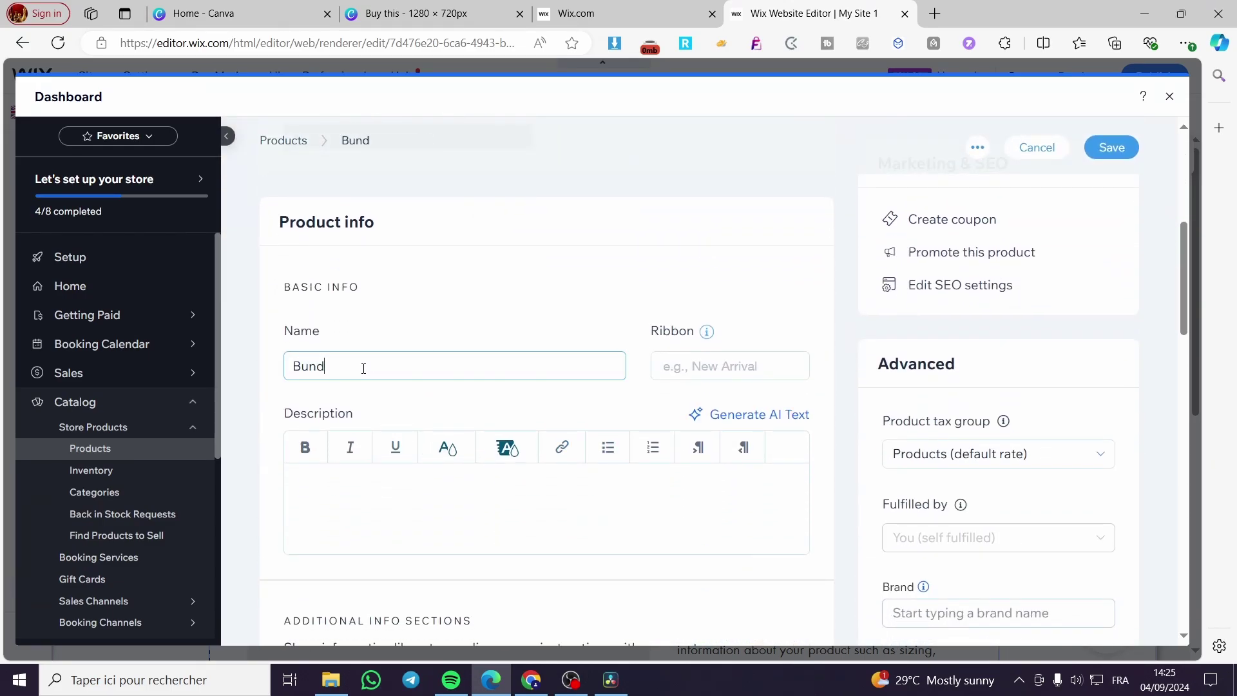
text(le of the )
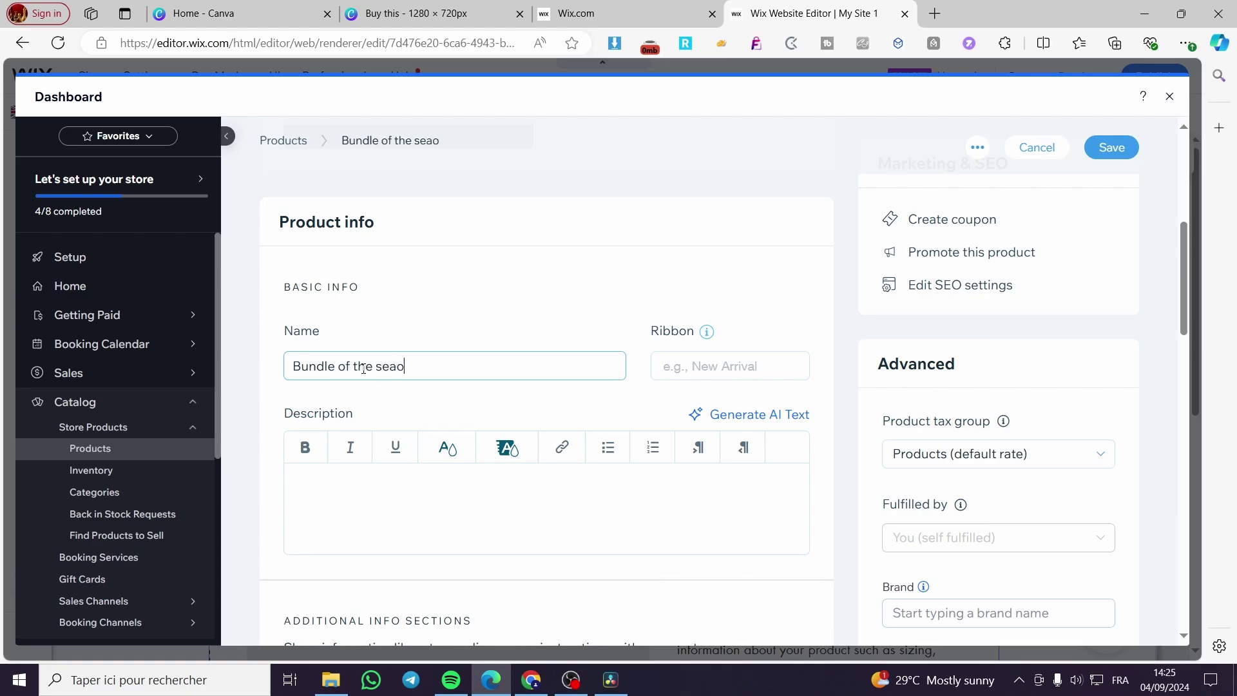
text(seaso)
key(BackSpace)
text(so)
- Write the description "component of the bundle:" followed by the lines "-smartwatch", "-tshirt", "-headphones" and "-Shoe"
click(344, 512)
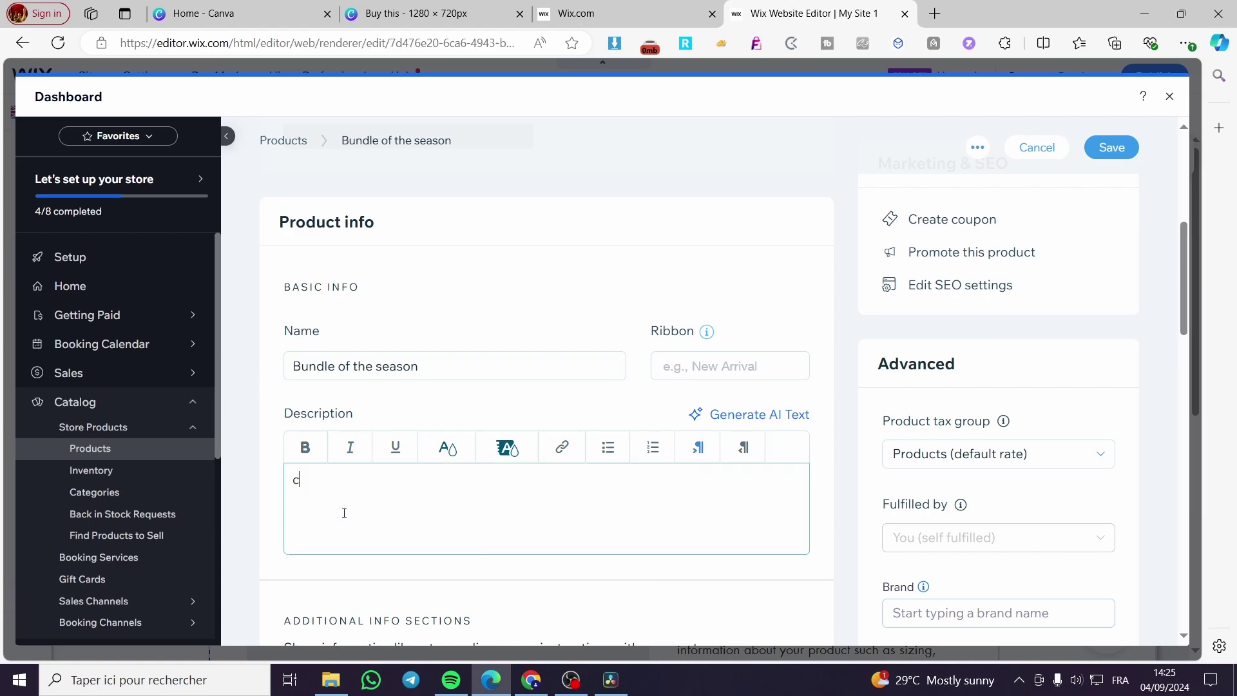
text(component of the bundle:)
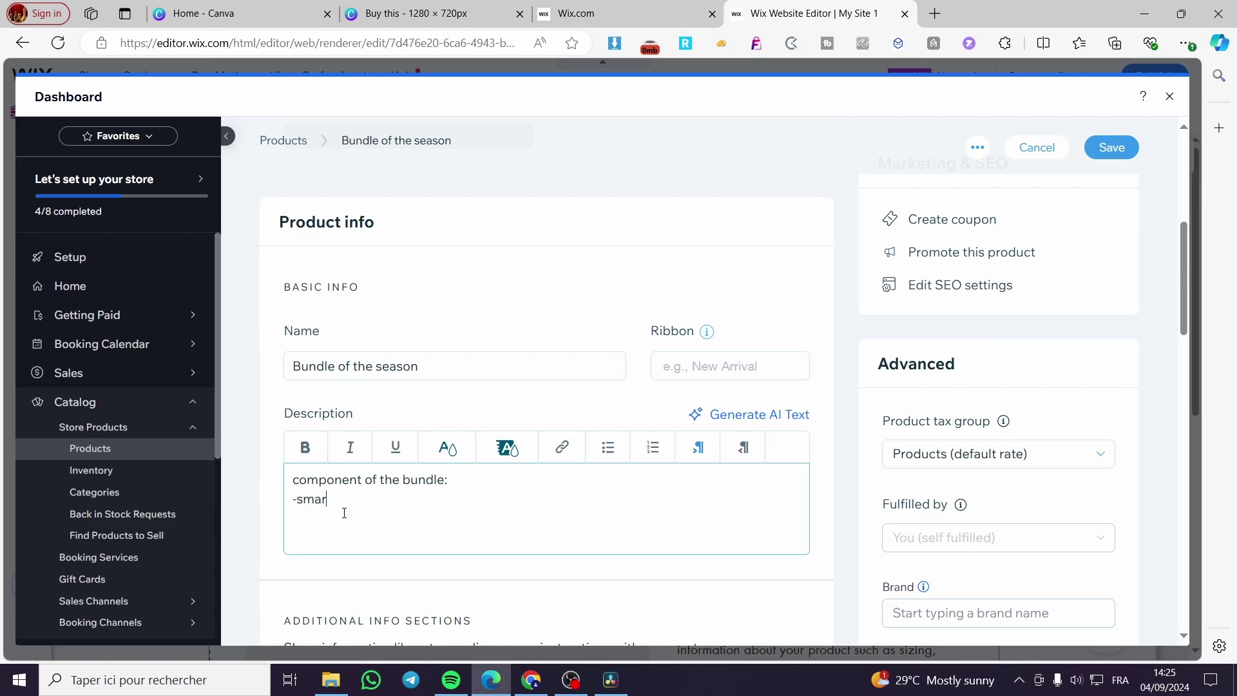
text(twatch)
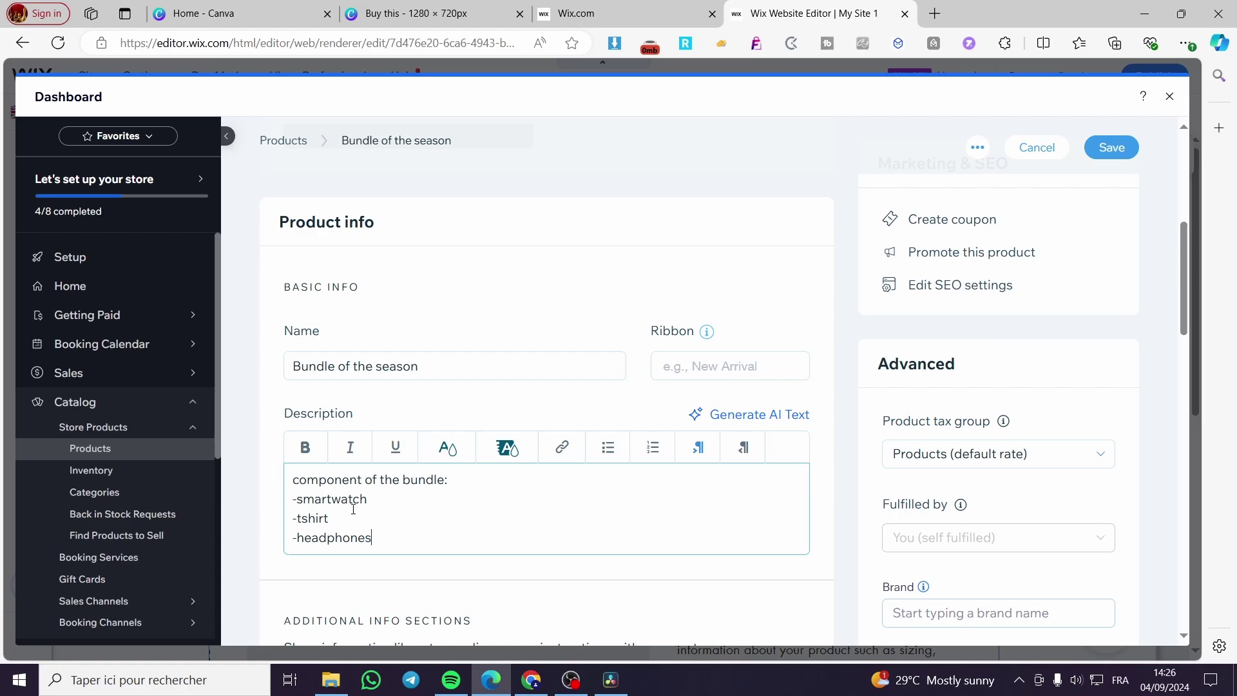
scroll(353, 509, up, 5)
scroll(408, 428, down, 5)
key(Return)
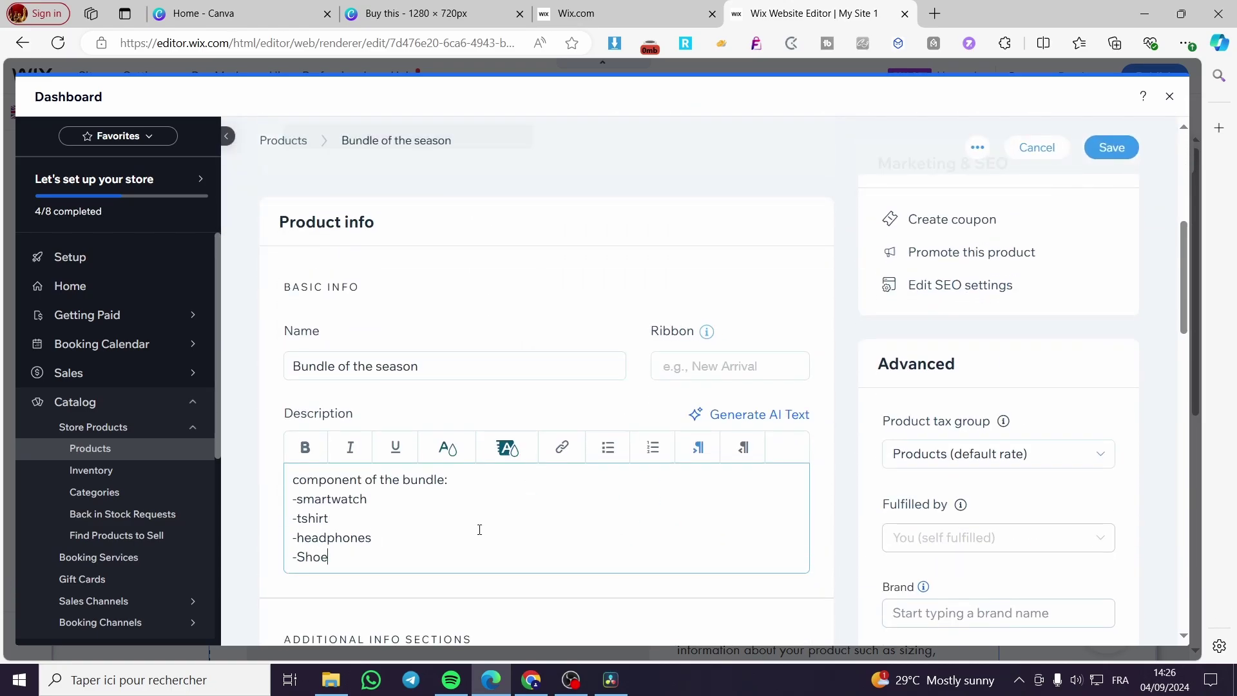
- Set the product's price to 300
scroll(471, 527, down, 6)
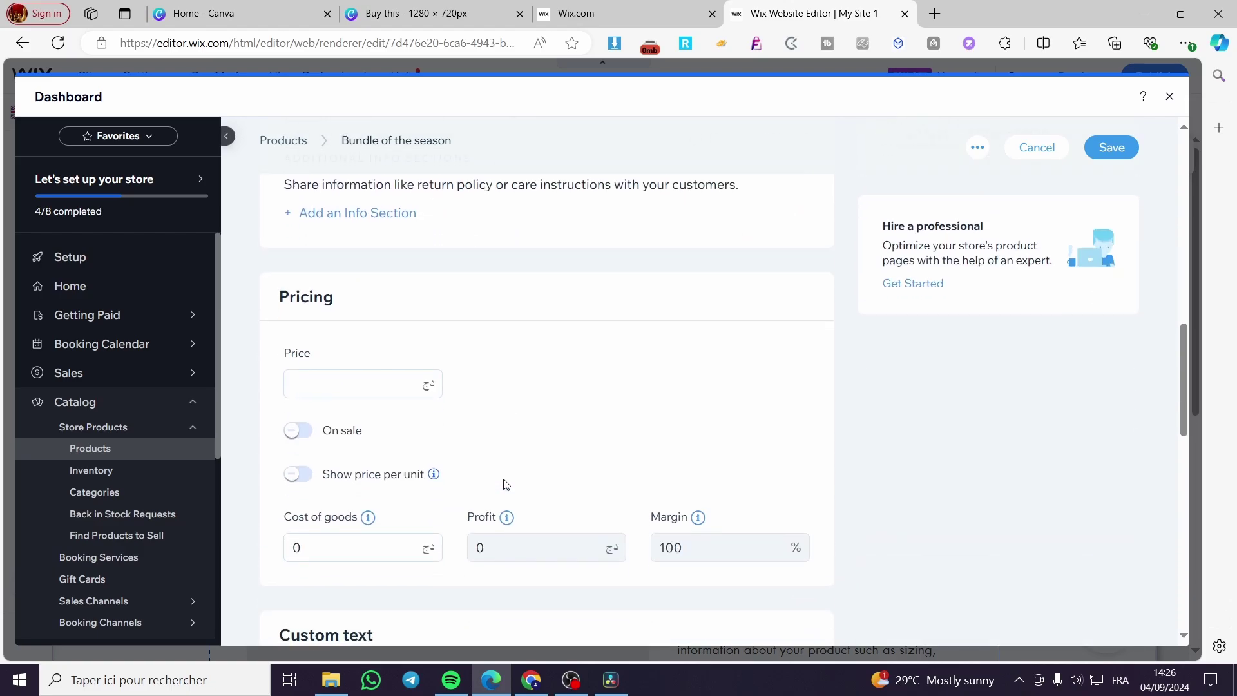
click(333, 387)
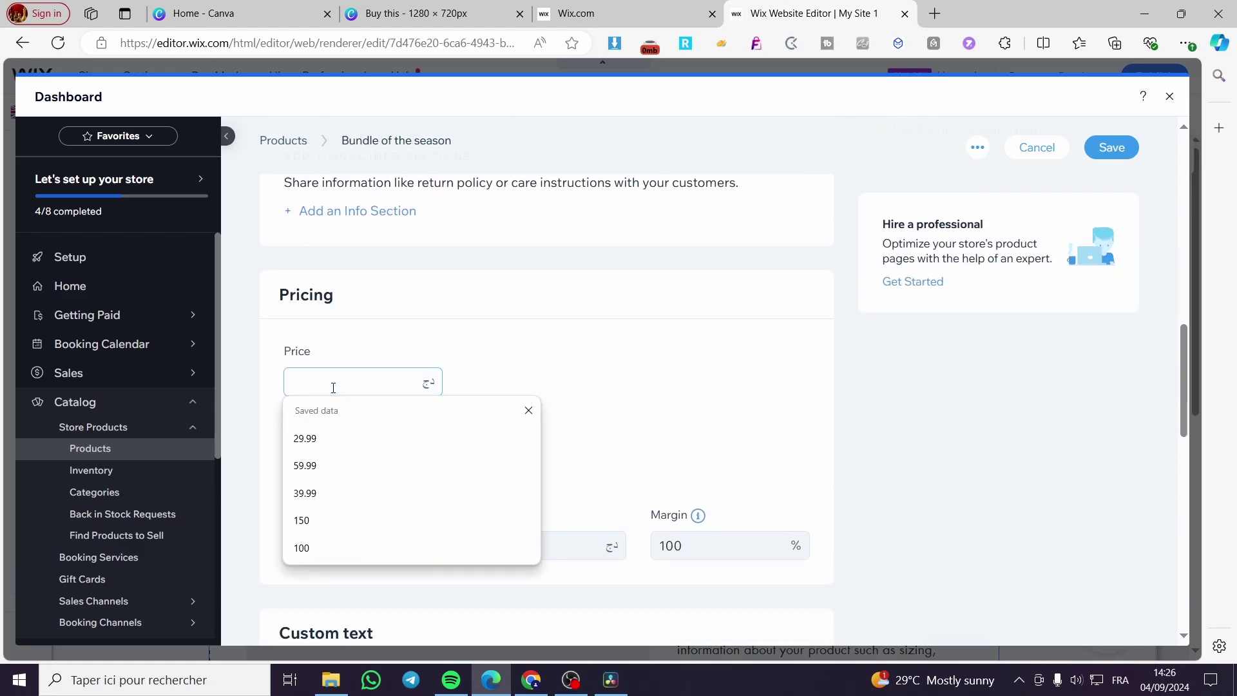
text(3000)
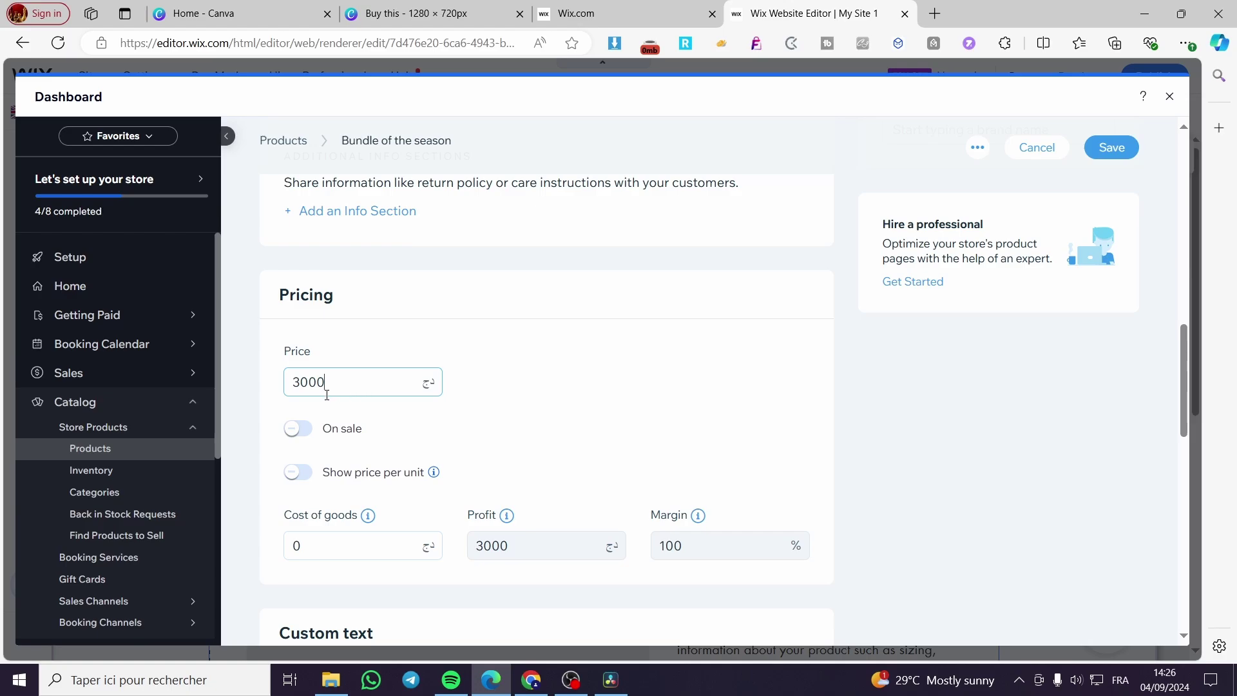
key(BackSpace)
click(720, 444)
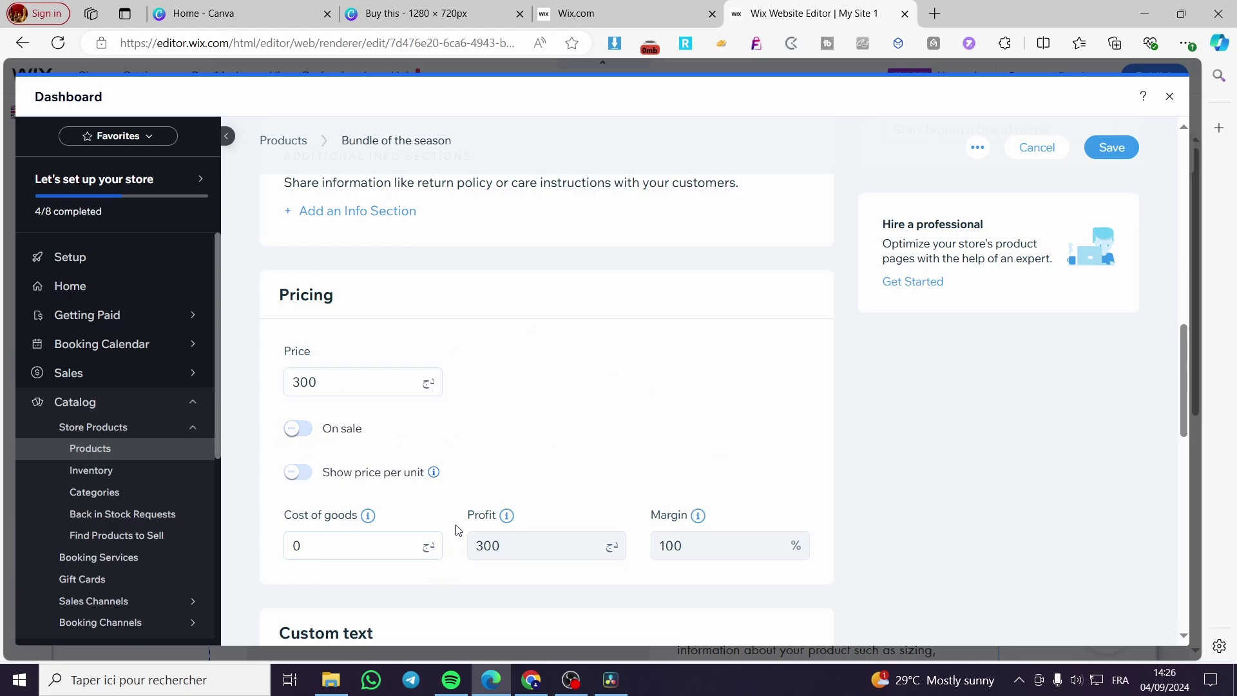
- Start a new product option for the bundle and name it Size
scroll(455, 528, down, 3)
scroll(380, 479, down, 3)
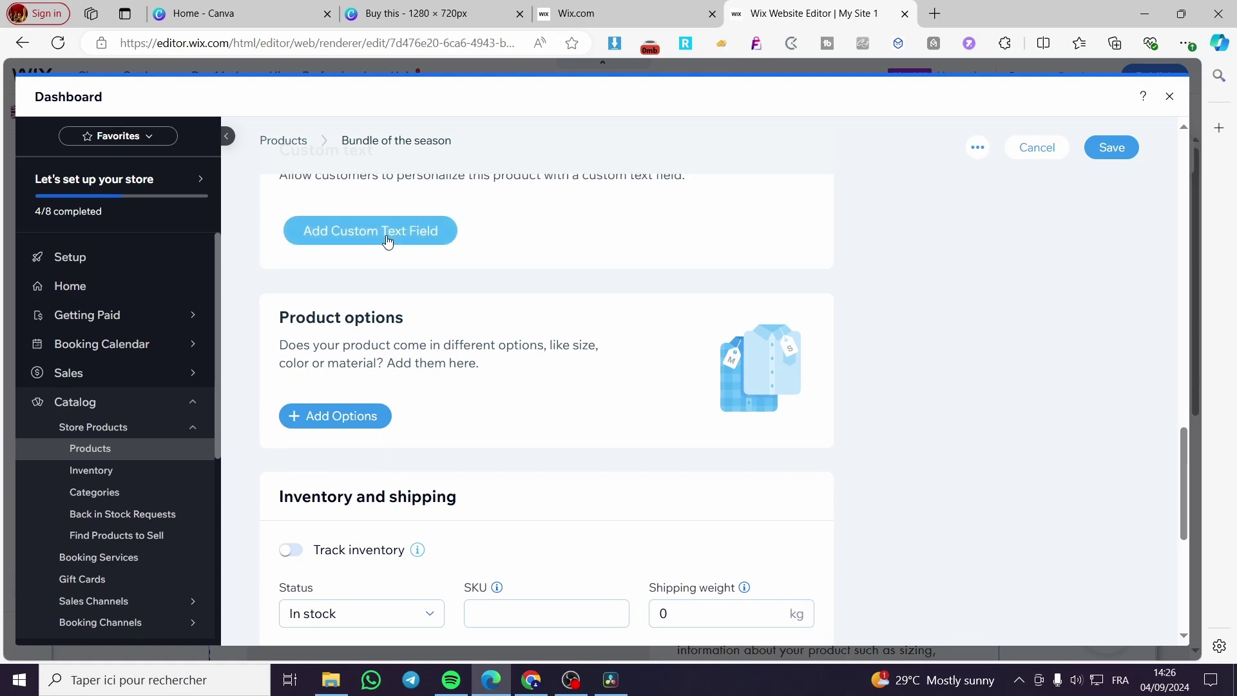
scroll(388, 248, up, 2)
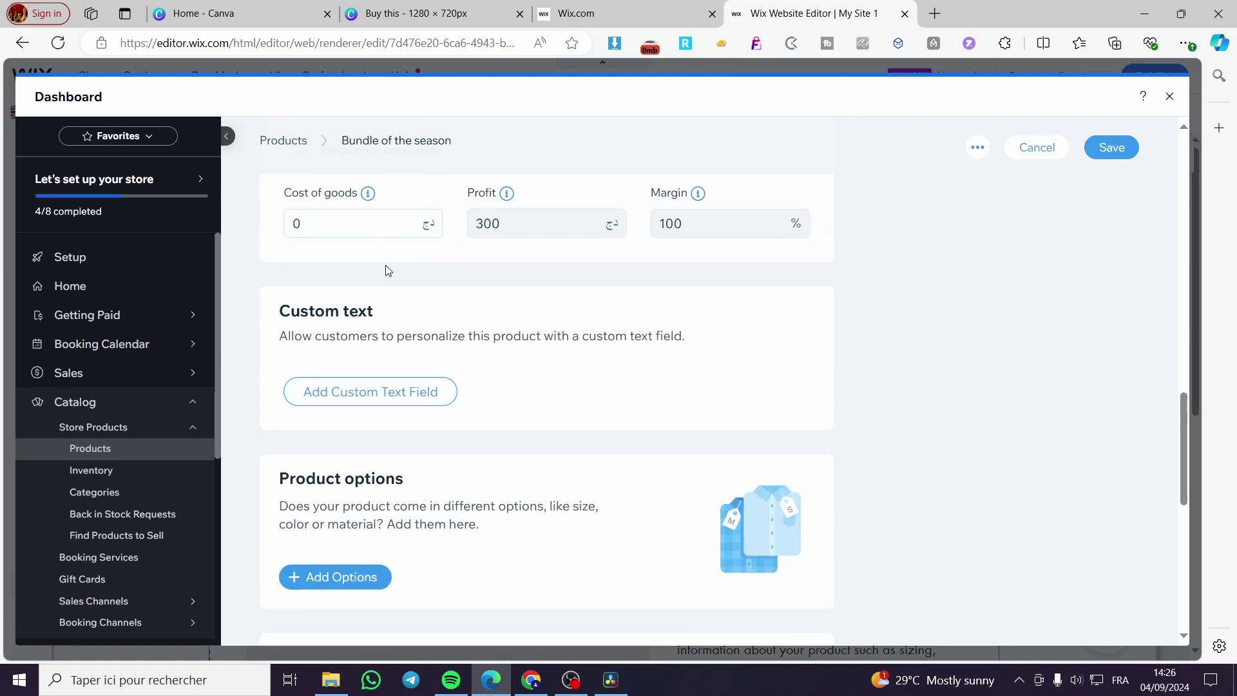
scroll(505, 433, up, 15)
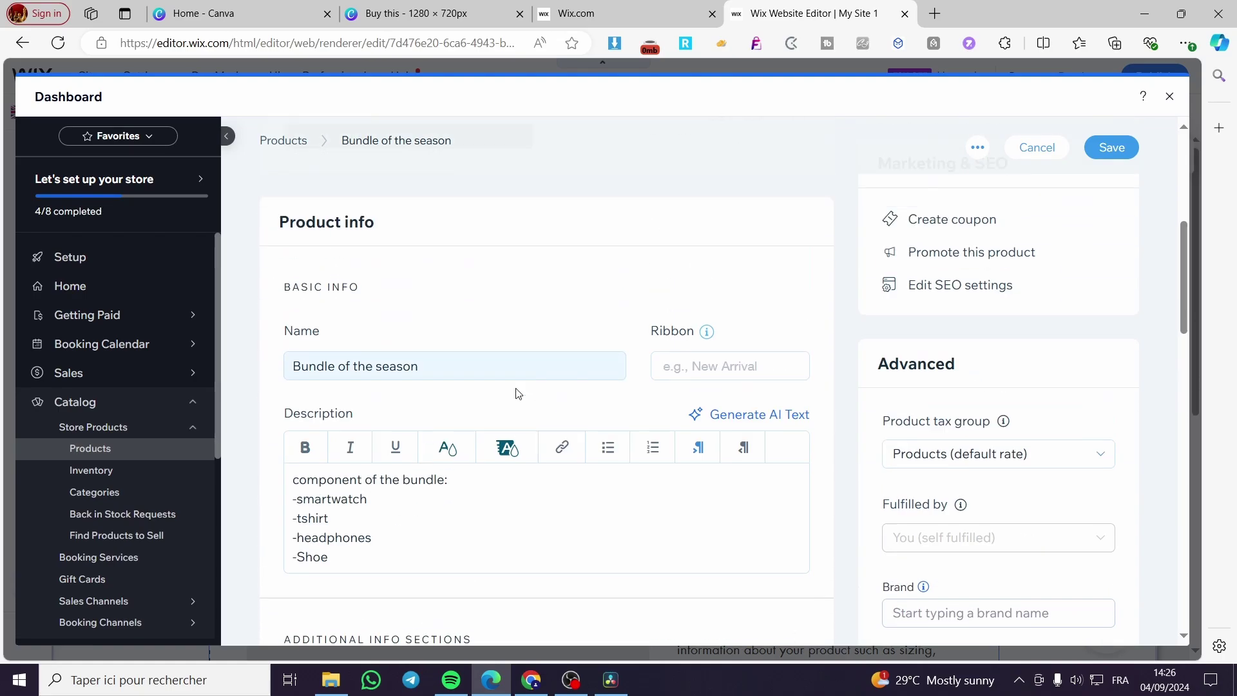
scroll(514, 395, down, 6)
scroll(526, 400, down, 10)
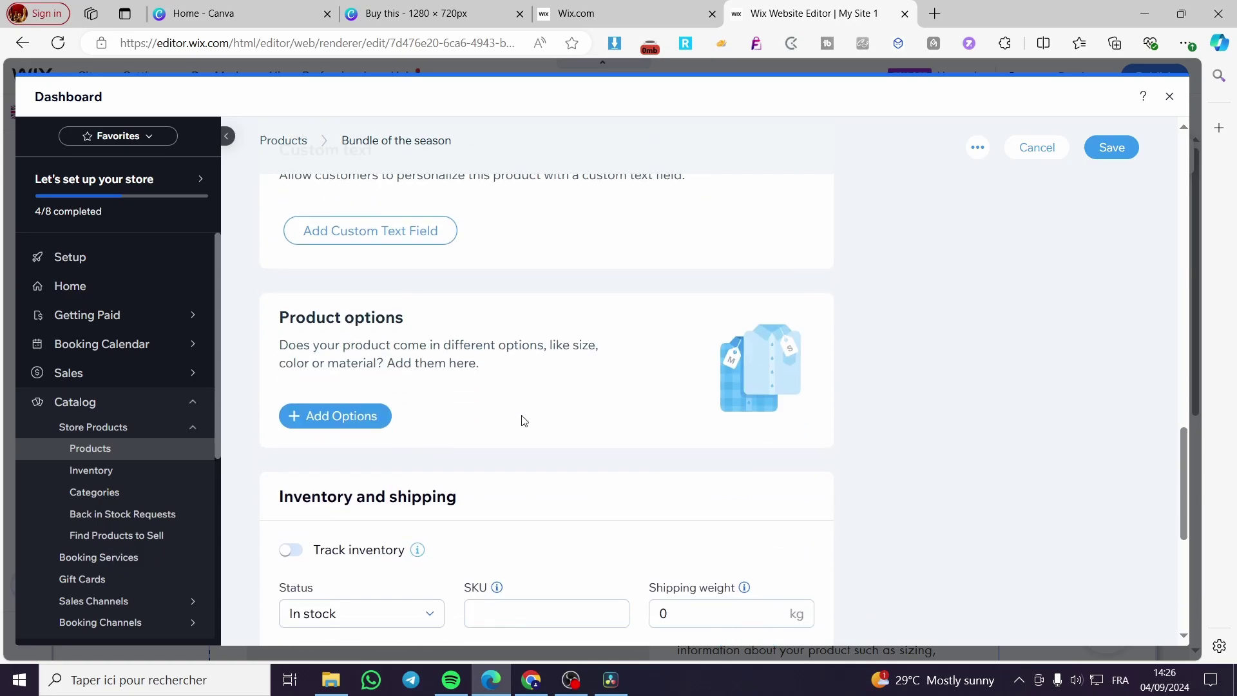
click(338, 417)
click(532, 367)
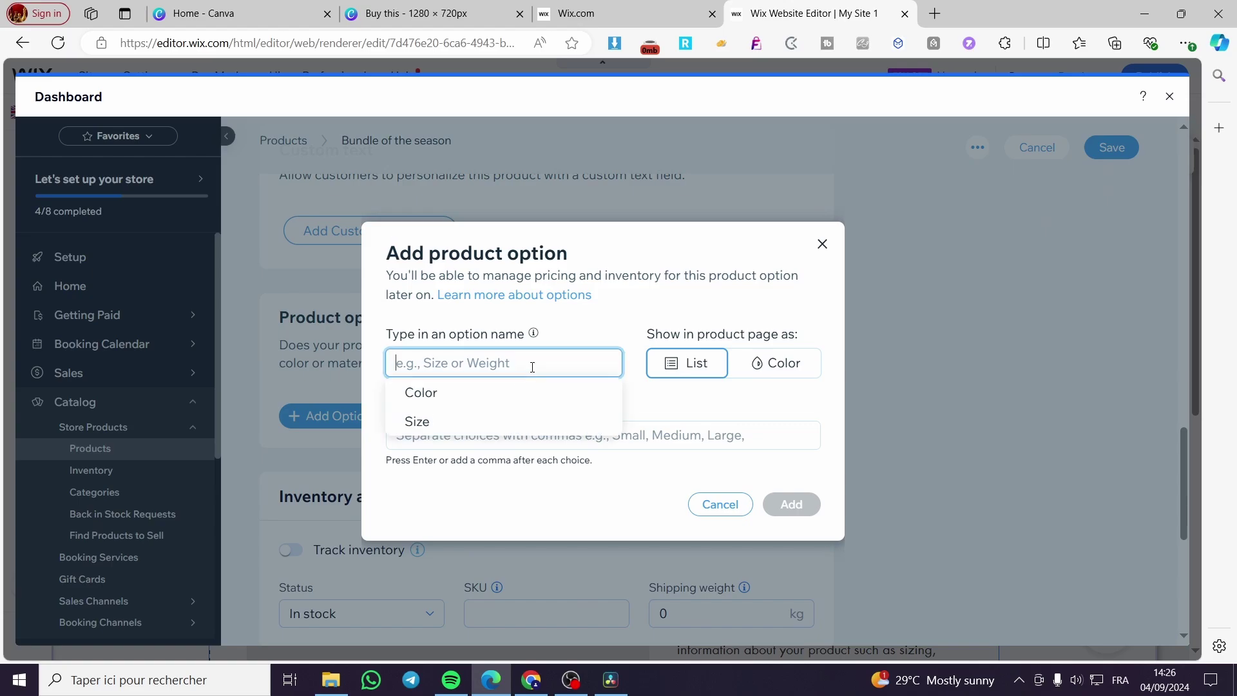
click(461, 420)
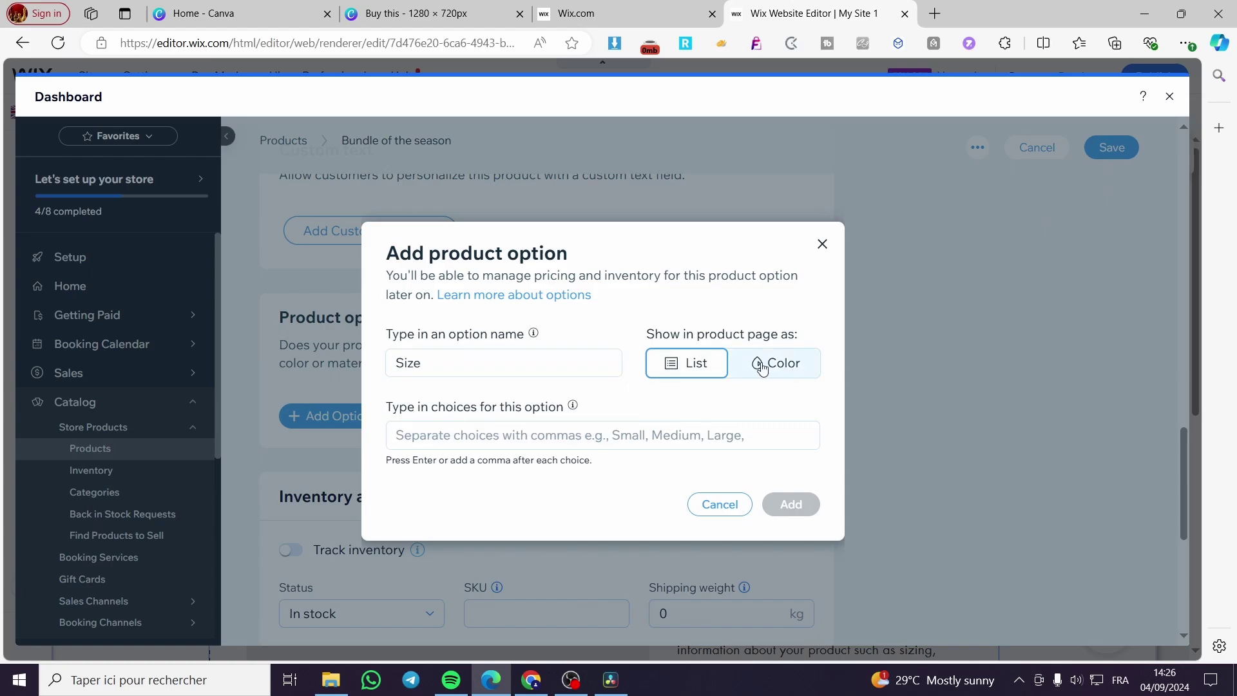
- Add the suggested choices Medium, Small and Large to the Size option
click(543, 428)
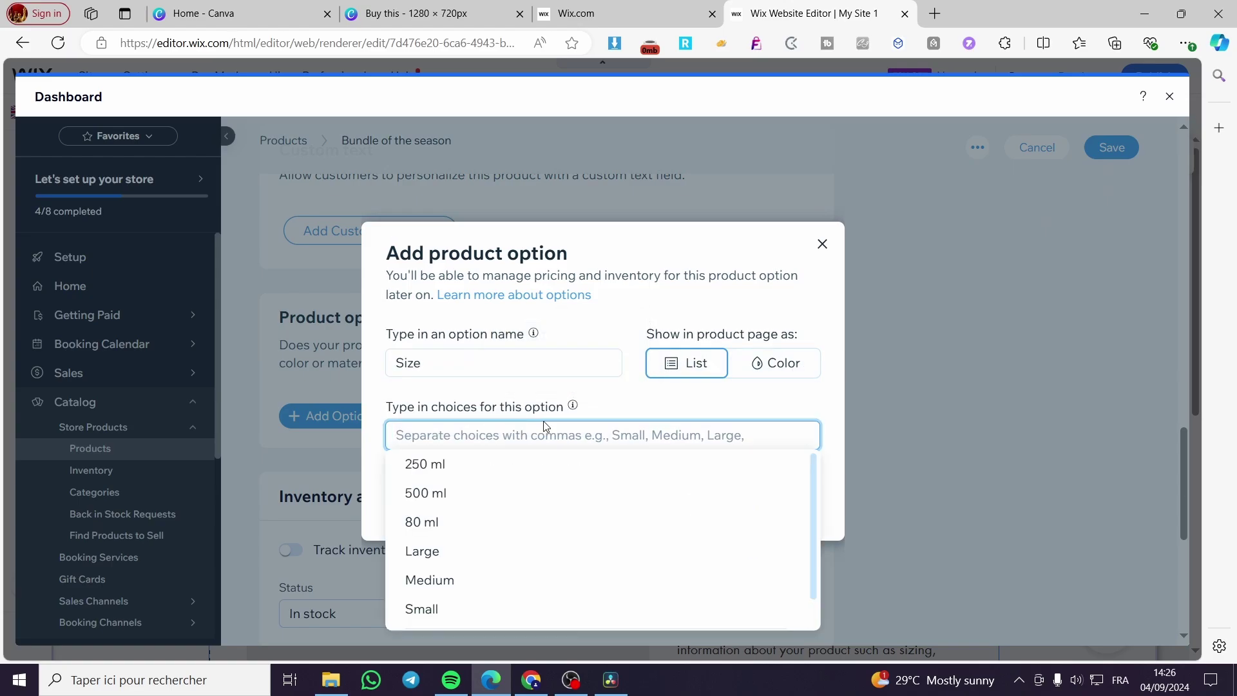
click(499, 580)
click(492, 582)
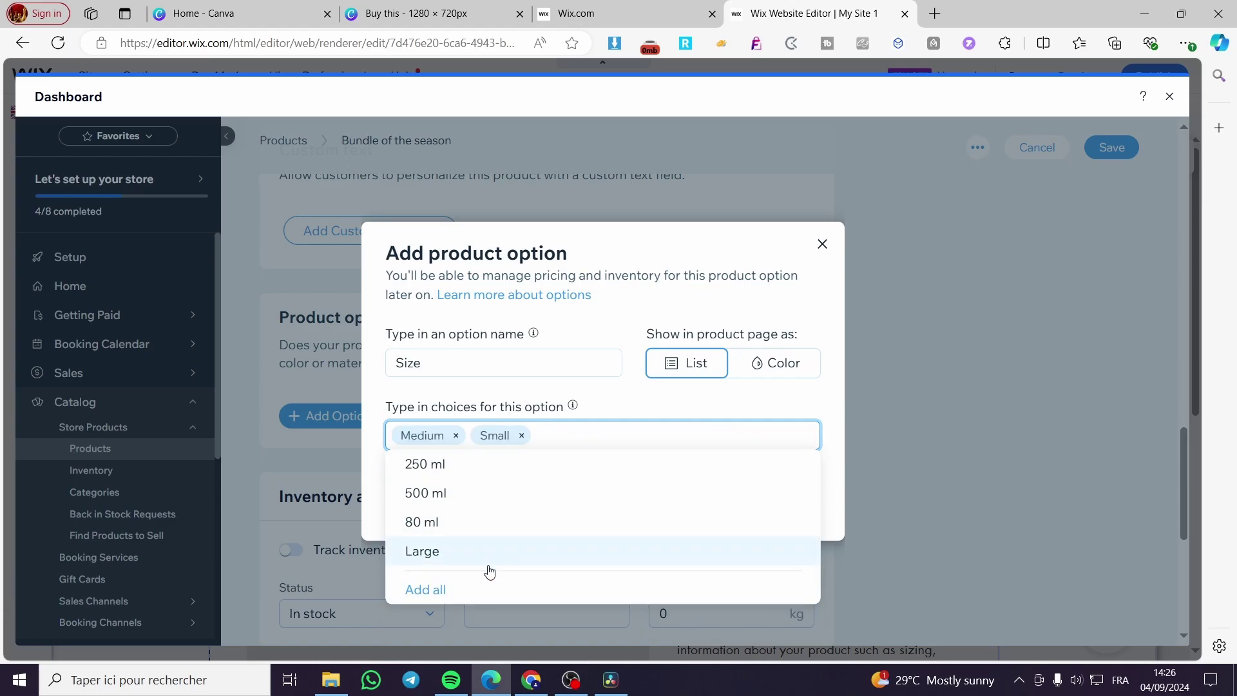
click(487, 558)
- Enter "extra large" as a custom fourth choice and add the Size option to the product
text(e)
key(BackSpace)
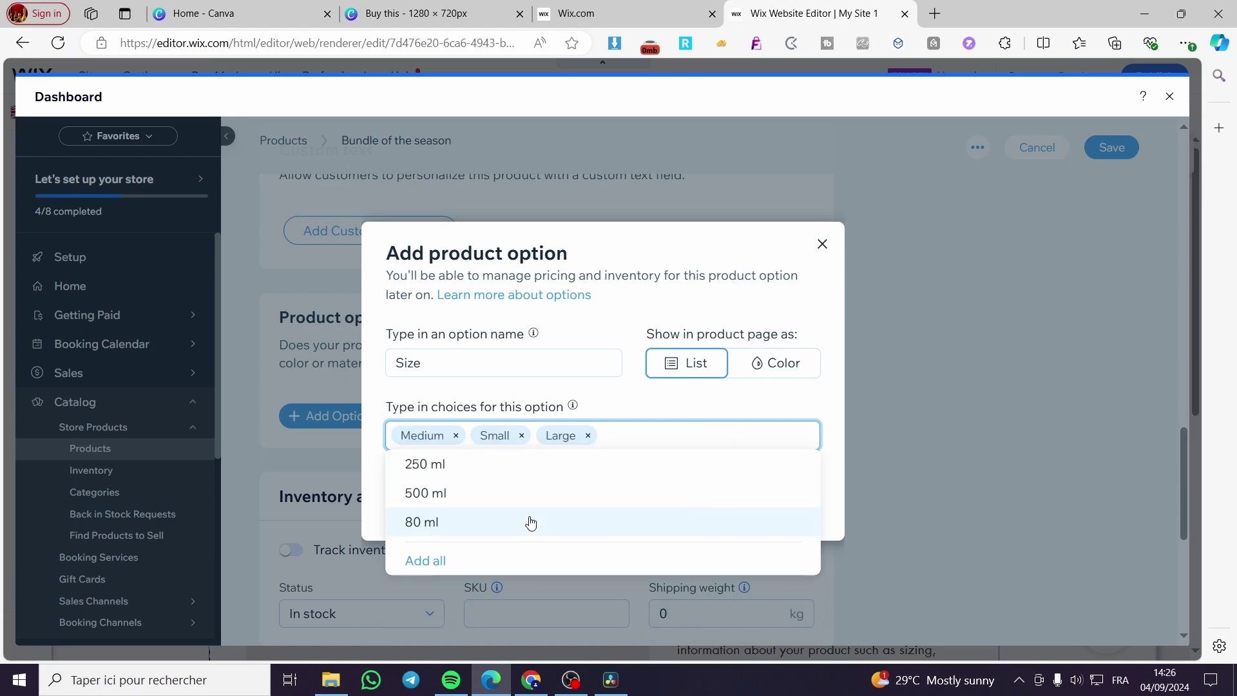
text(extra)
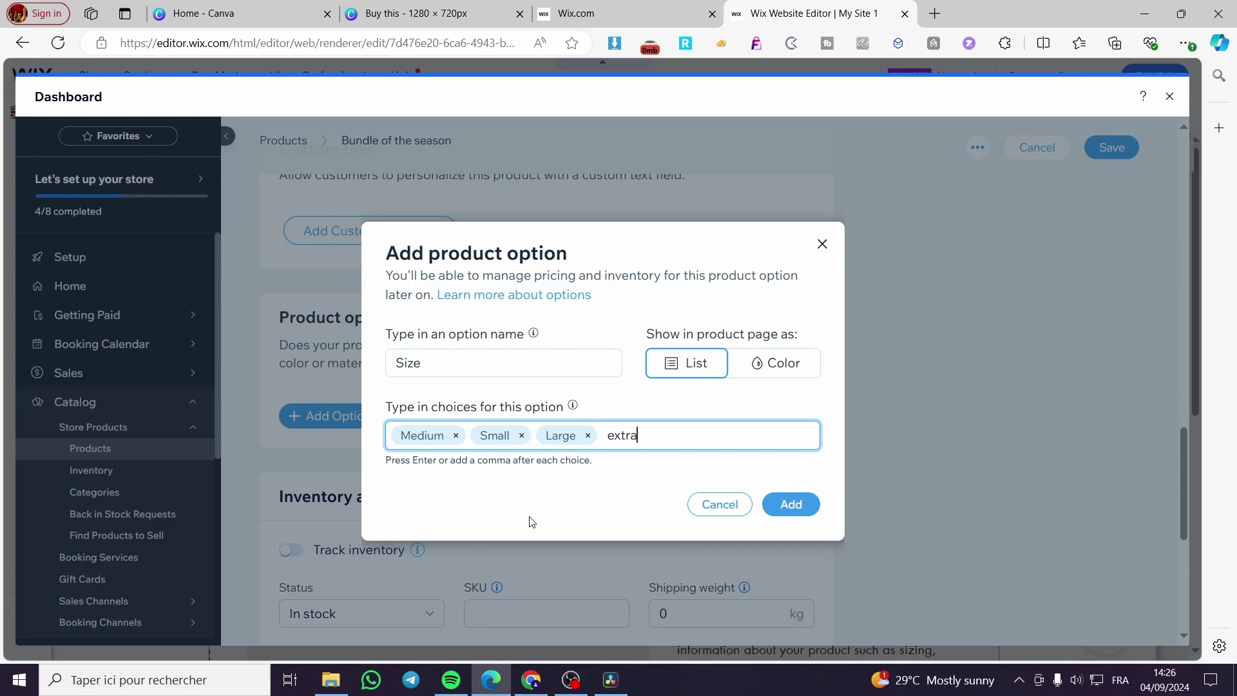
text(lar)
key(BackSpace)
text(rge)
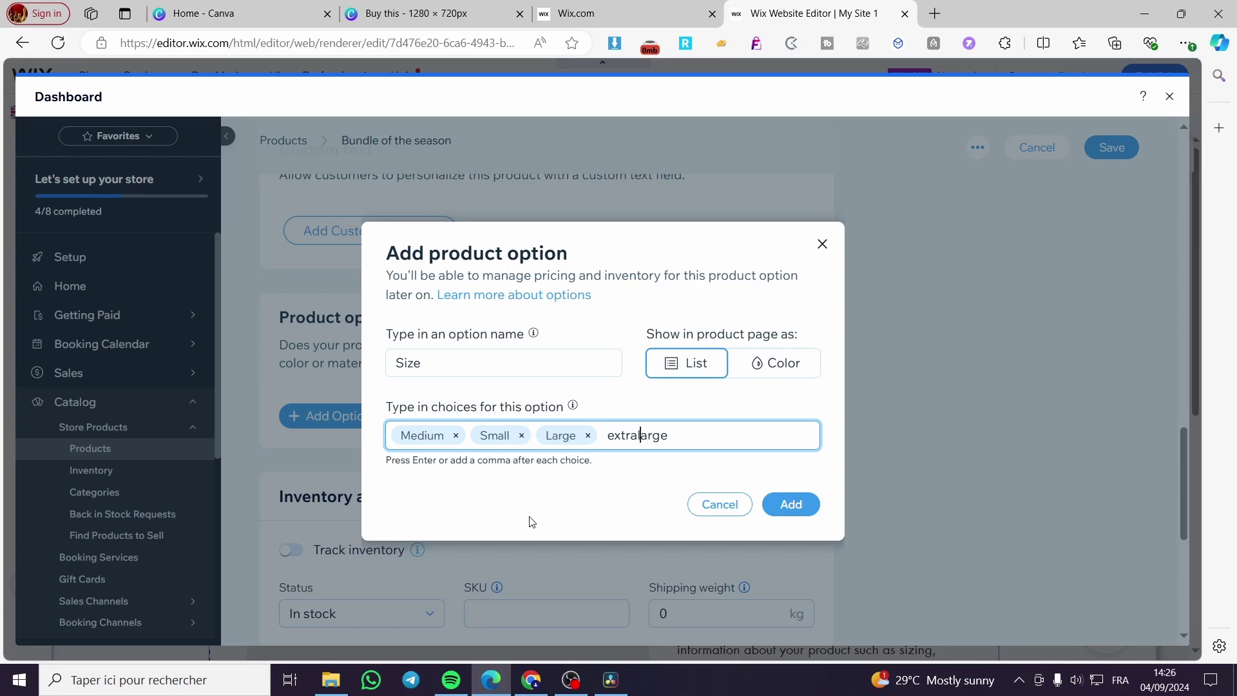
key(Return)
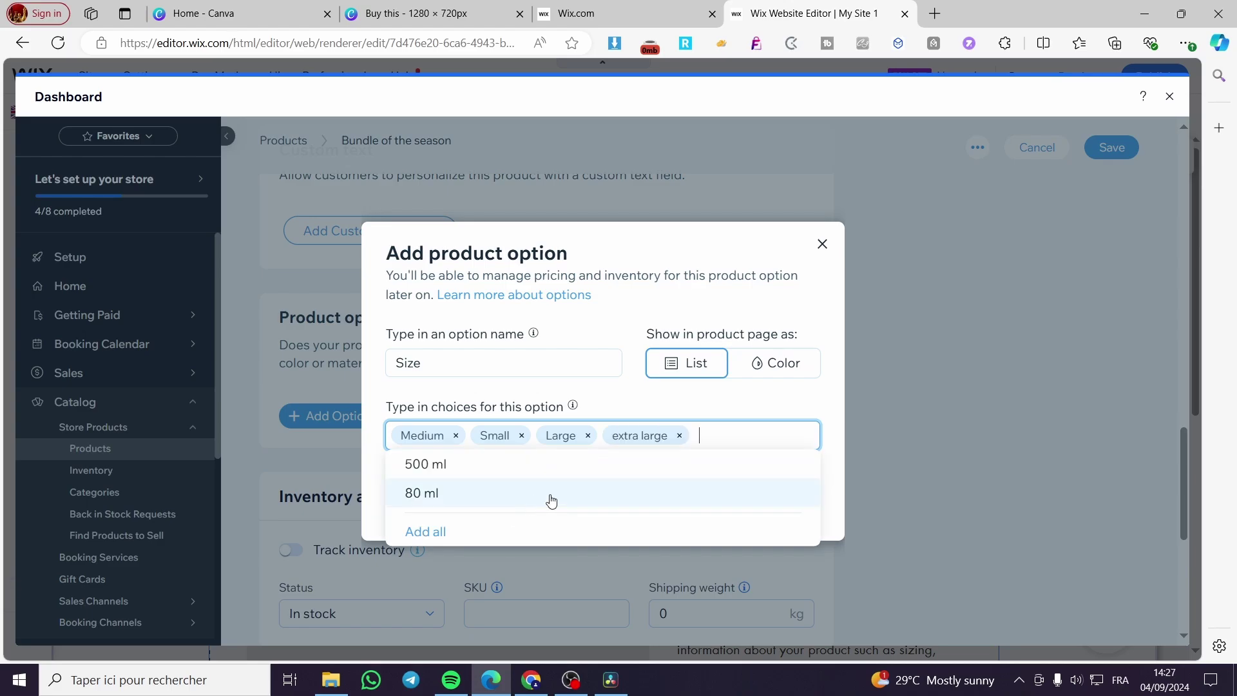
click(941, 441)
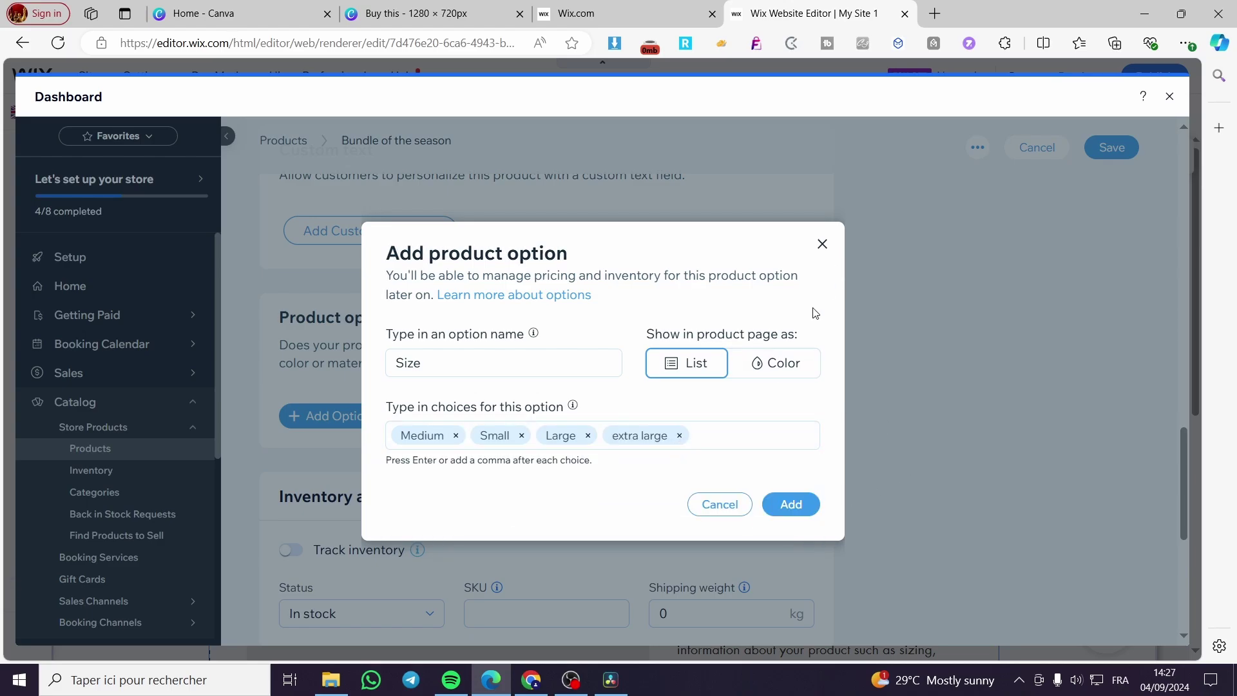
click(791, 504)
- Review the remaining pricing, inventory, pre-order and subscription settings, and save the product
scroll(654, 555, up, 15)
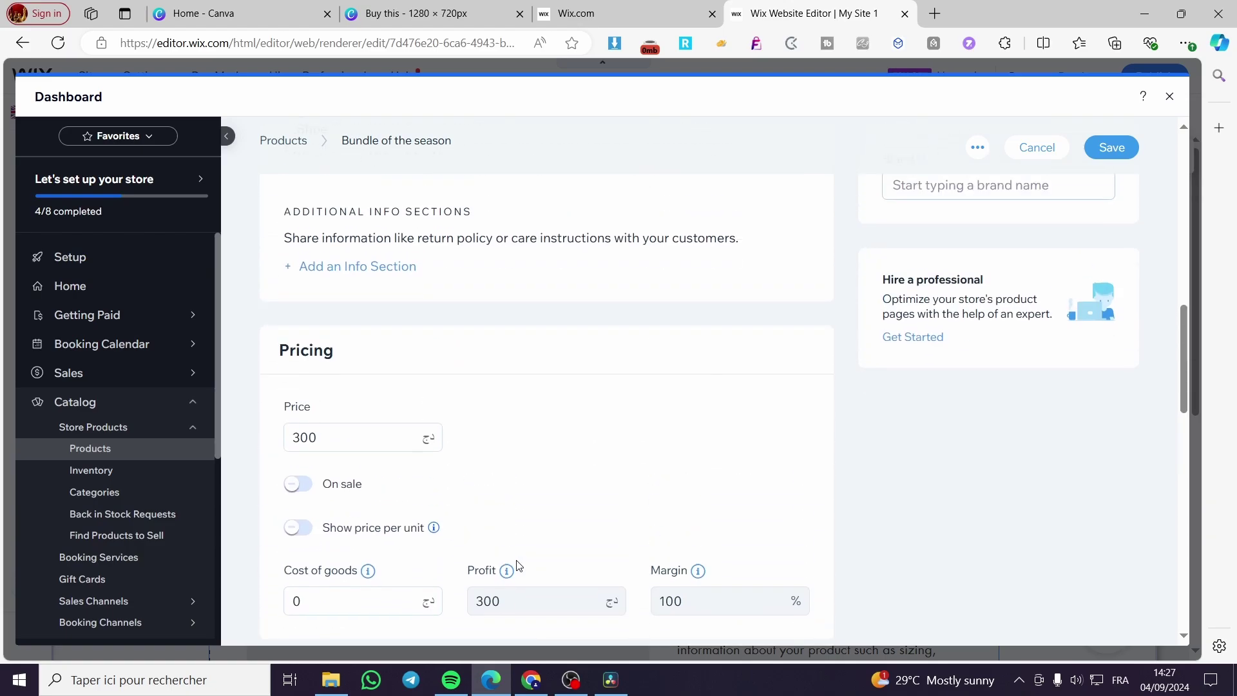
scroll(445, 454, down, 20)
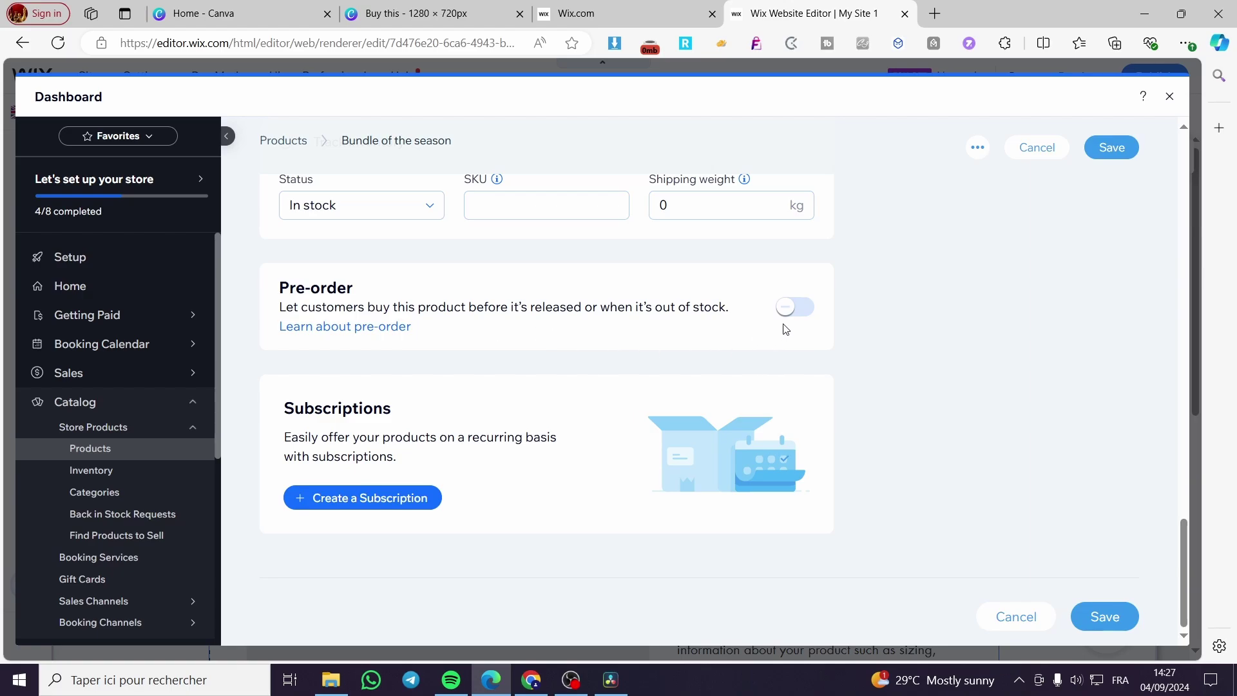
scroll(740, 408, up, 3)
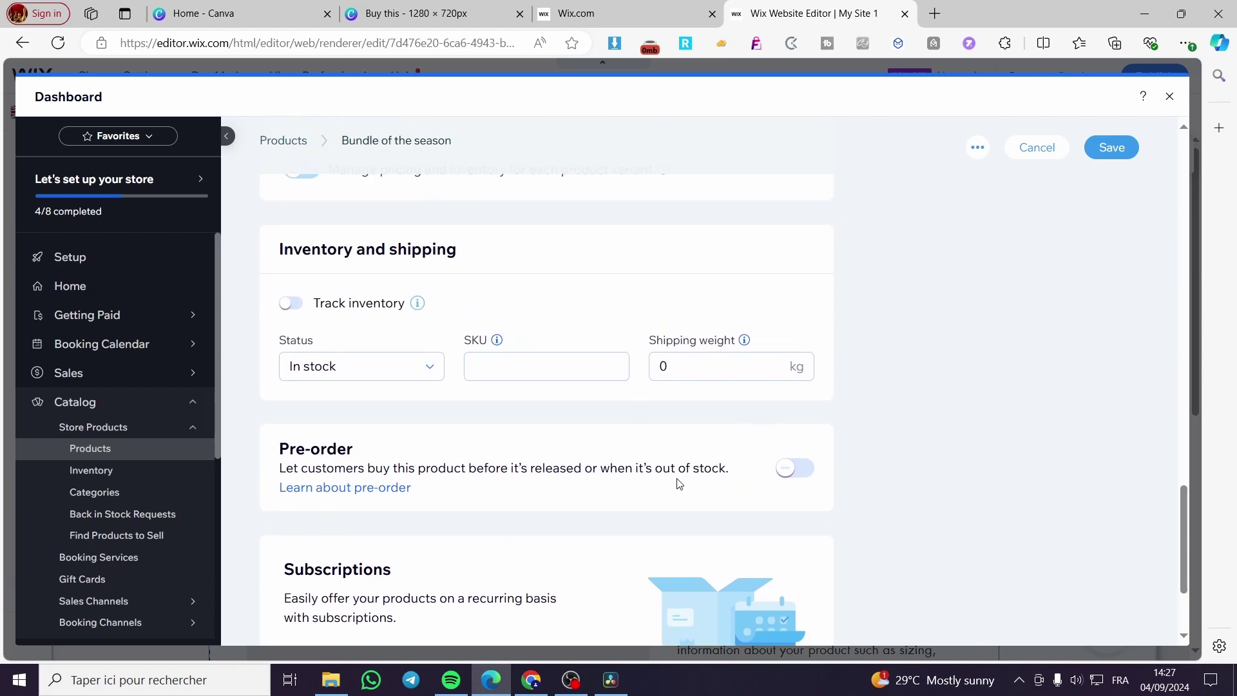
scroll(679, 483, down, 1)
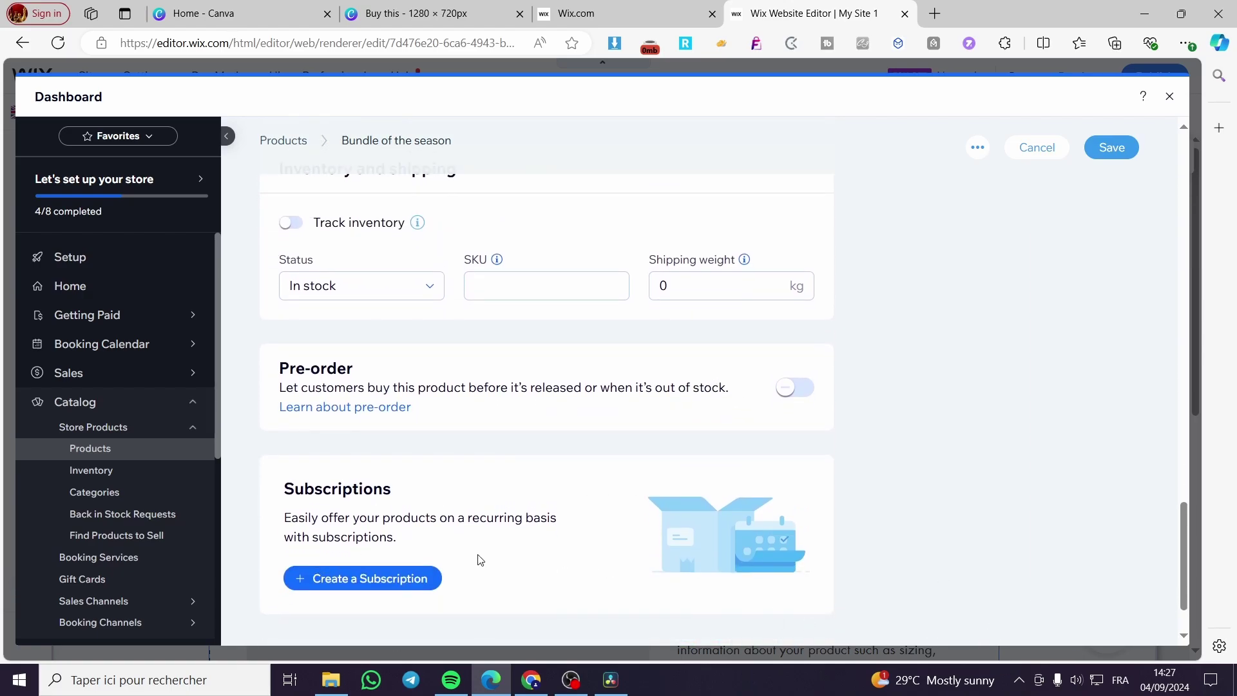
scroll(1128, 589, down, 1)
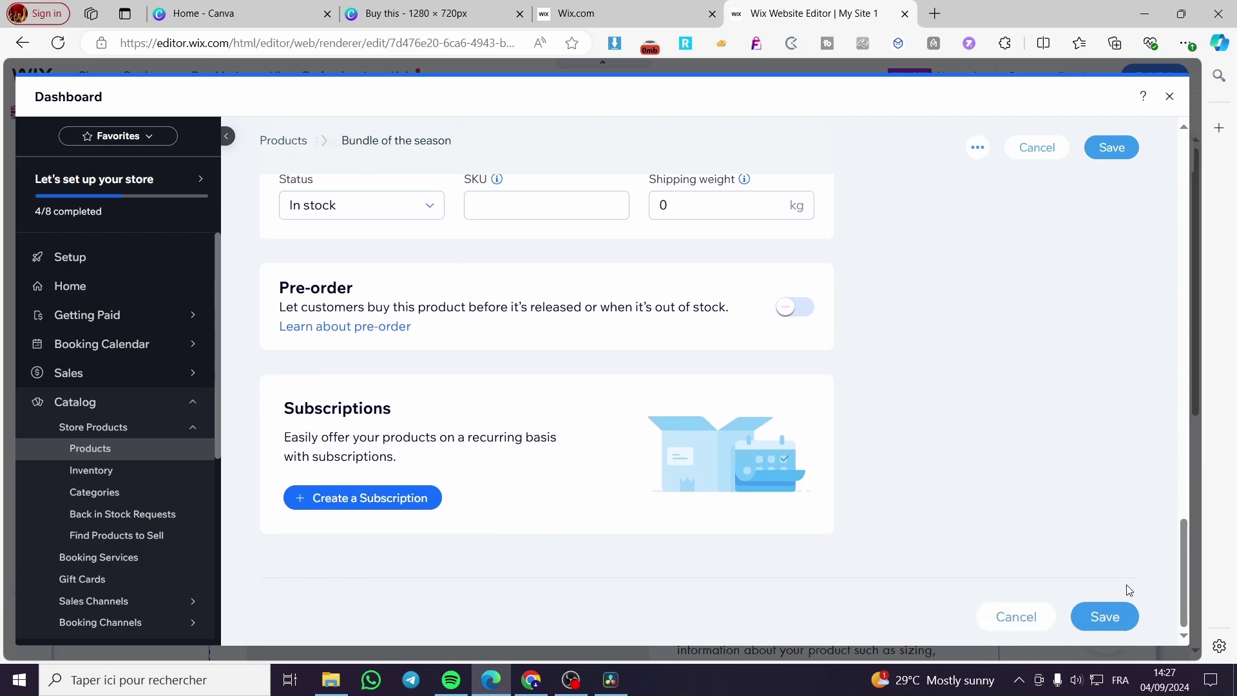
click(1097, 623)
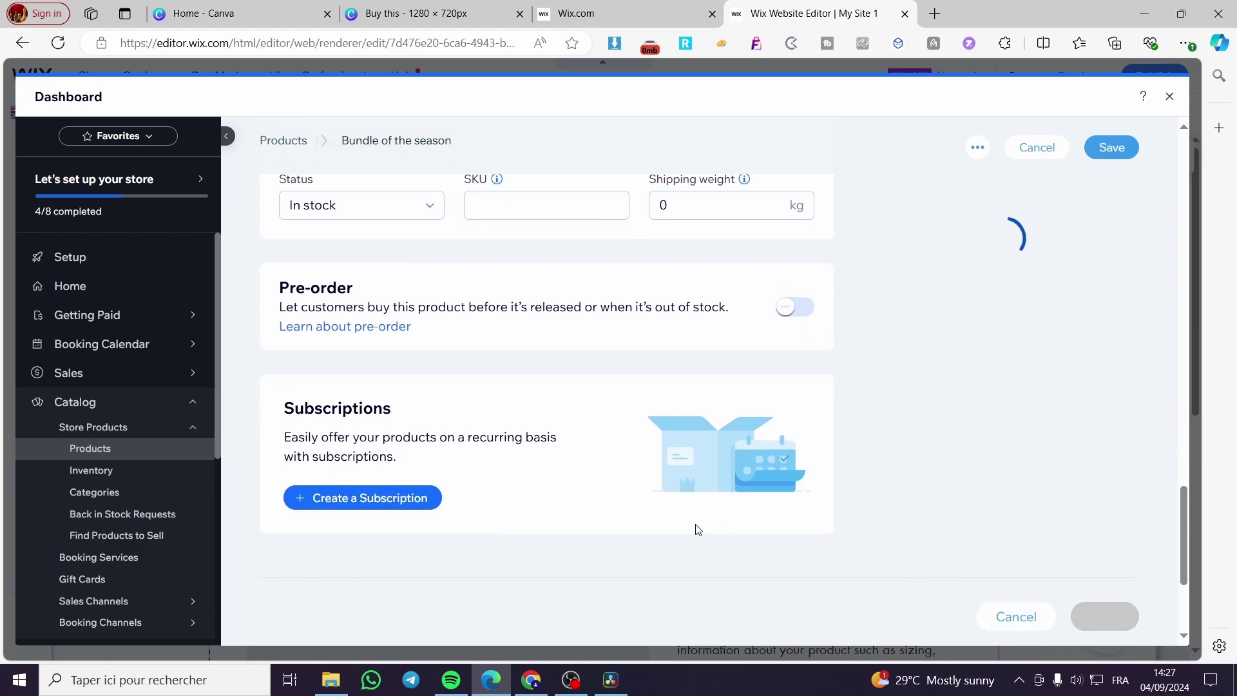